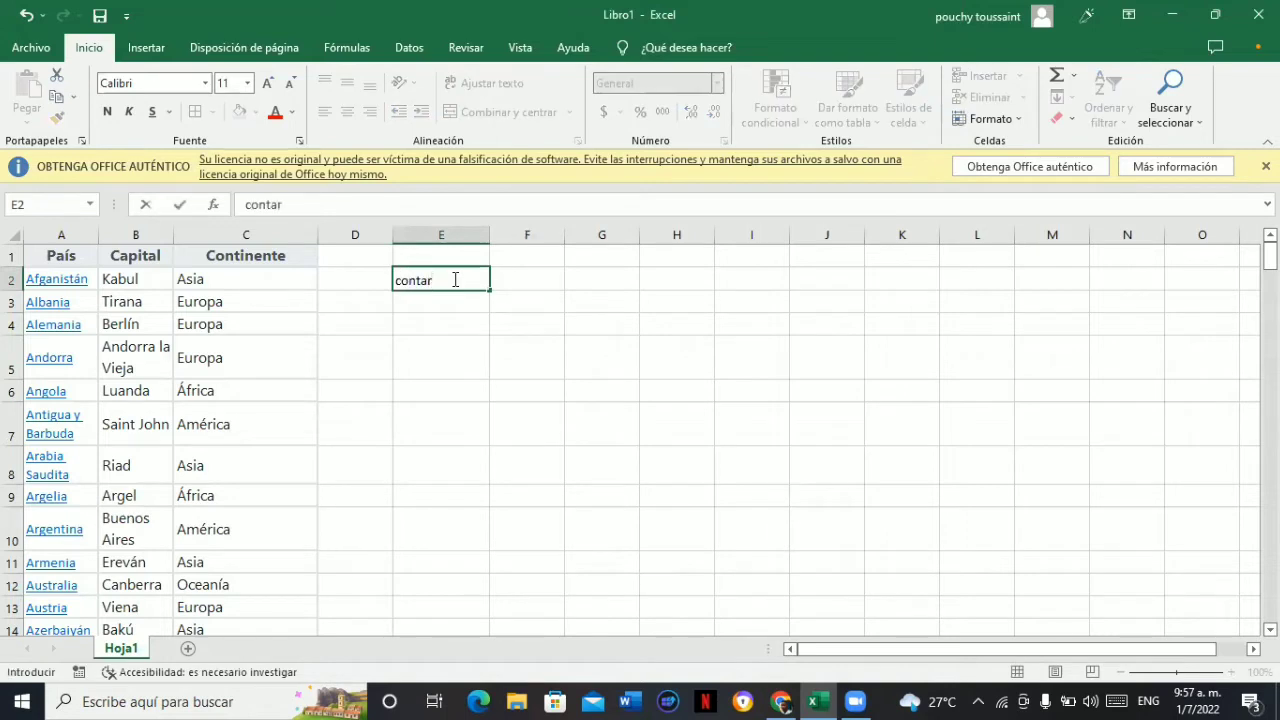
# Enter the labels contar, contara and contar si in cells E2, E3 and E4
pyautogui.press('Return')
pyautogui.write('contar')
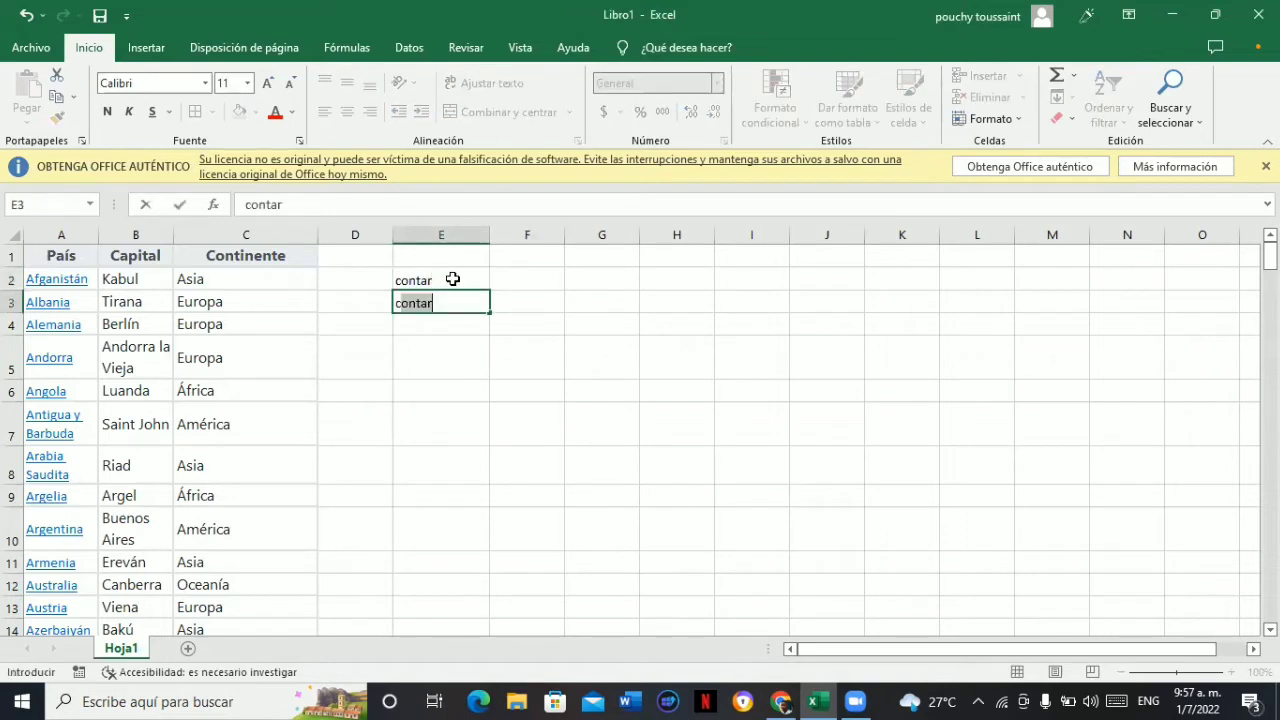
pyautogui.write('a')
pyautogui.press('Return')
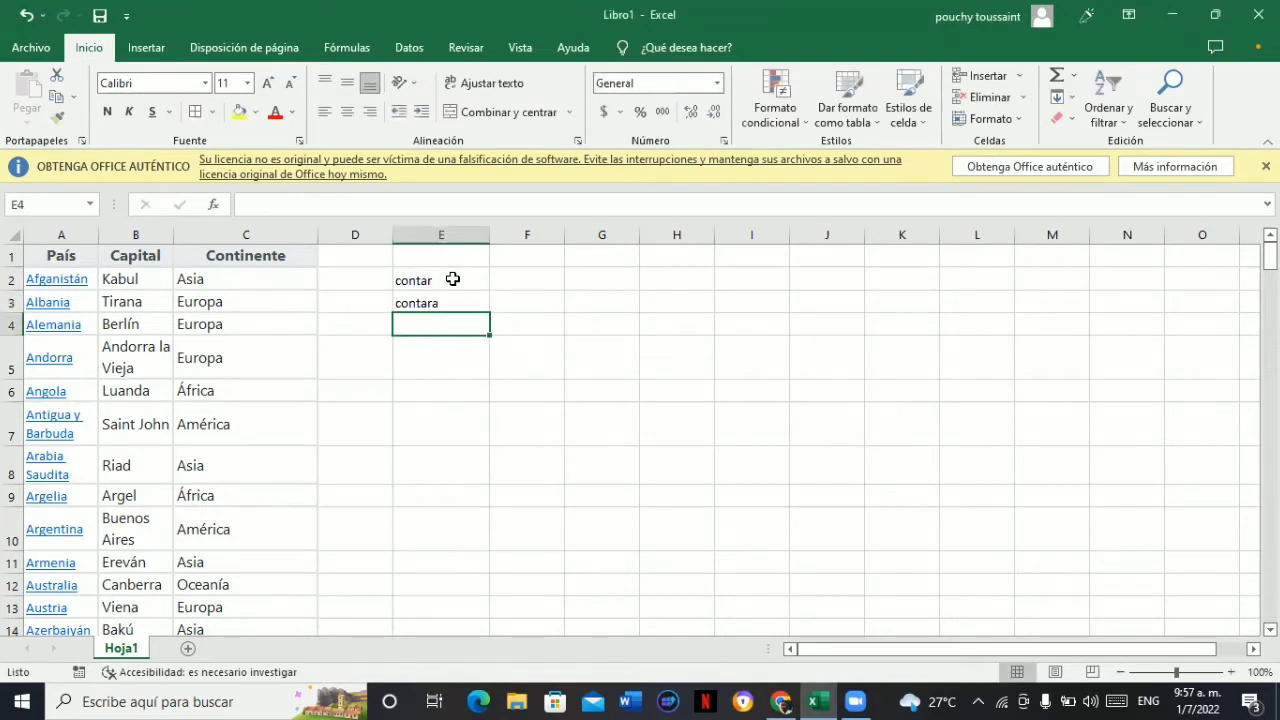
pyautogui.write('conta')
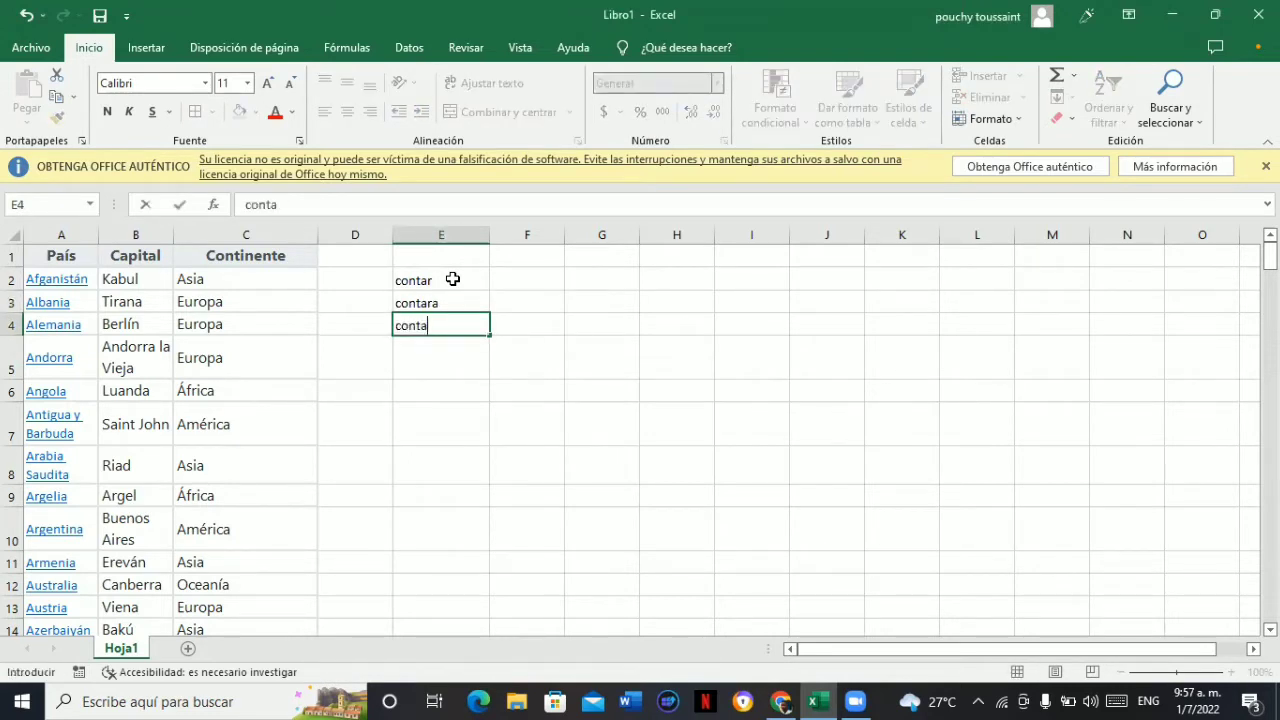
pyautogui.write('r si')
# Move the contara label to F2 and the contar si label to G2
pyautogui.moveTo(455, 300); pyautogui.dragTo(510, 274)
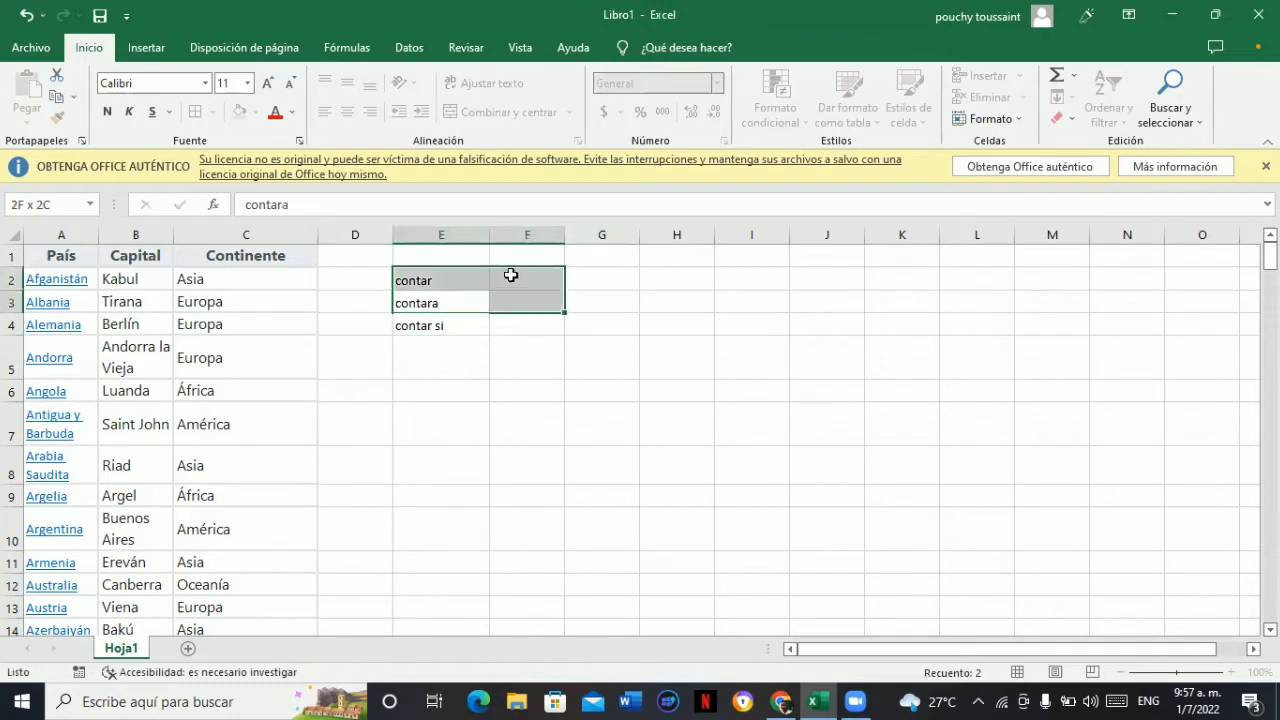
pyautogui.click(374, 349)
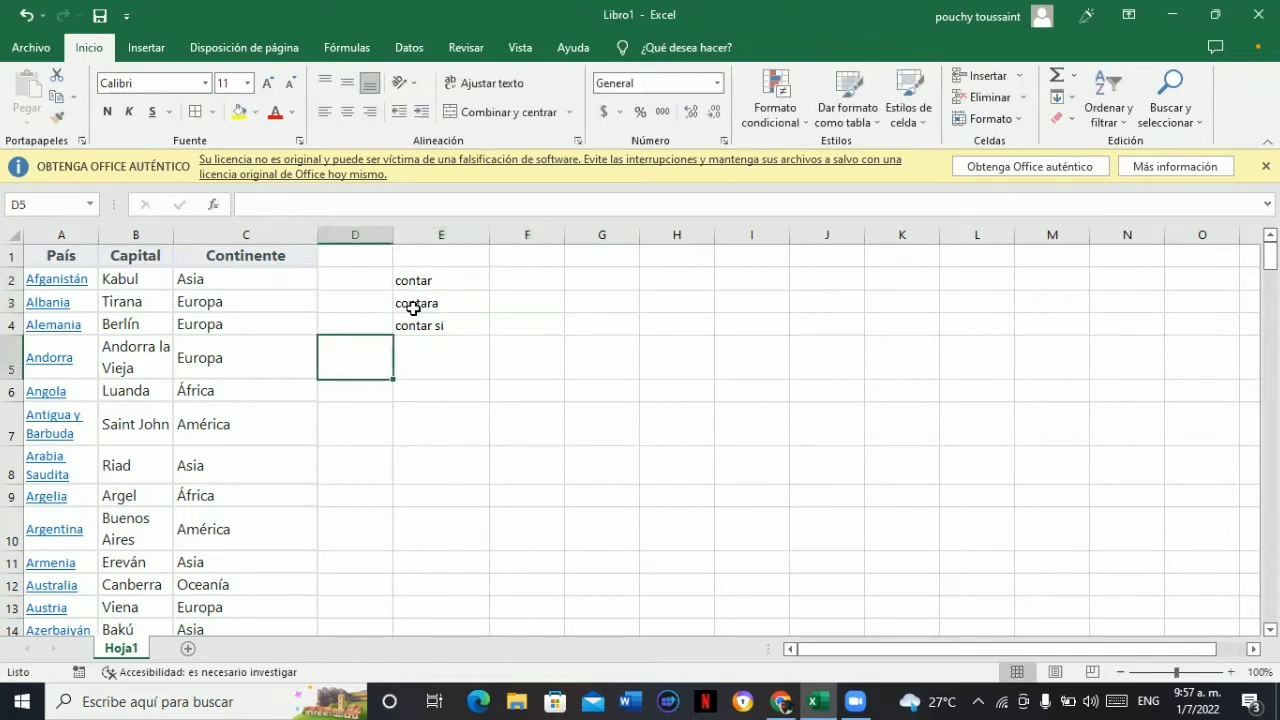
pyautogui.click(413, 309)
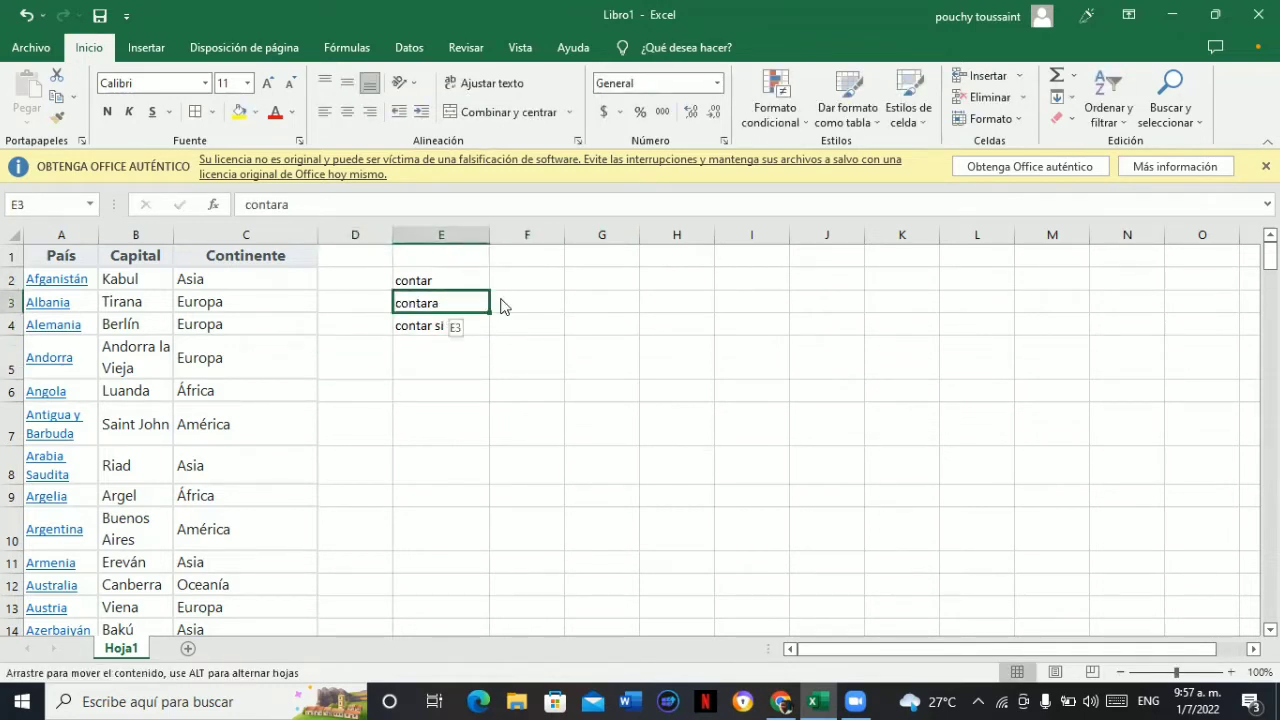
pyautogui.moveTo(503, 305); pyautogui.dragTo(525, 285)
pyautogui.click(427, 327)
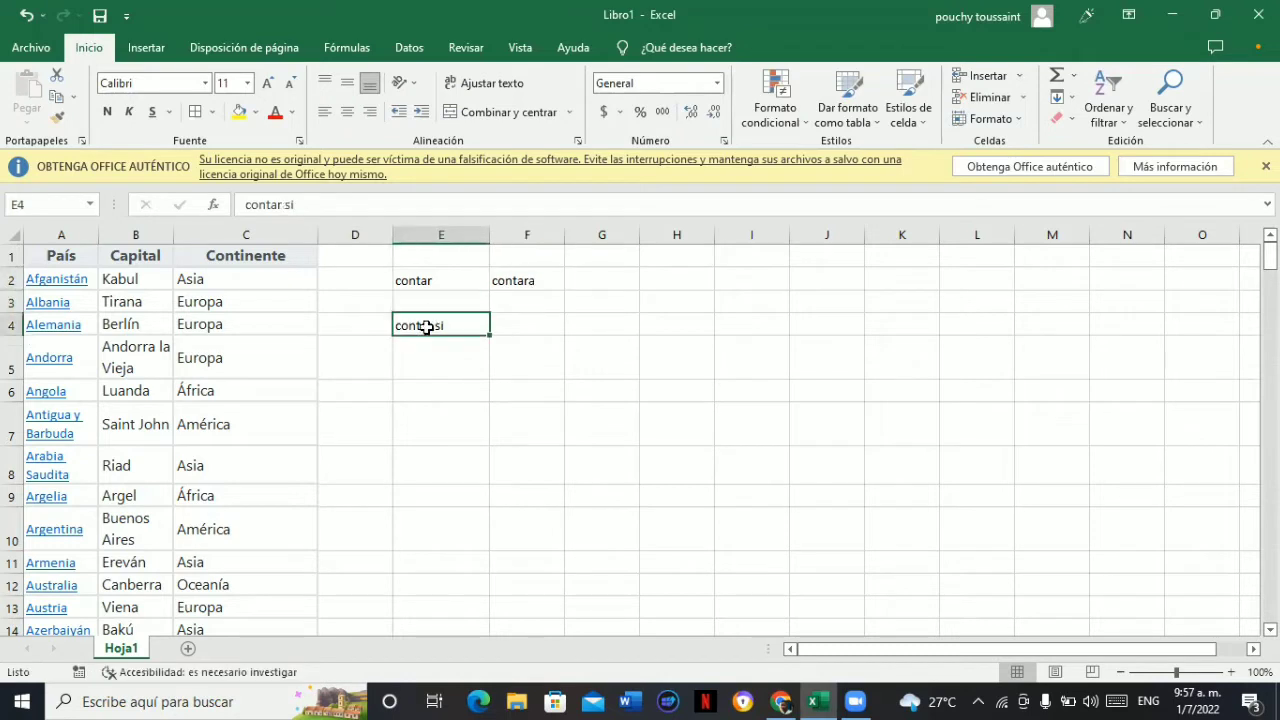
pyautogui.moveTo(441, 340); pyautogui.dragTo(614, 281)
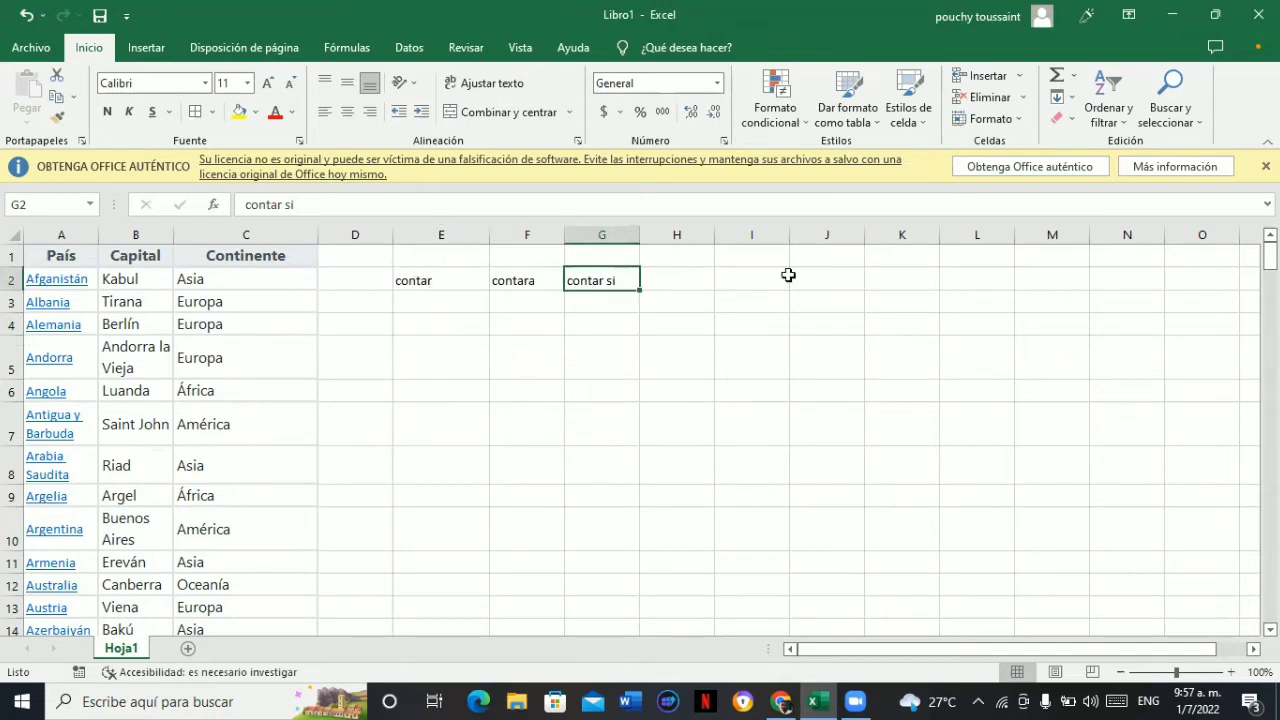
# Enter the formula =CONTAR(C:C) in E3 to count the numeric cells of the Continente column
pyautogui.click(436, 301)
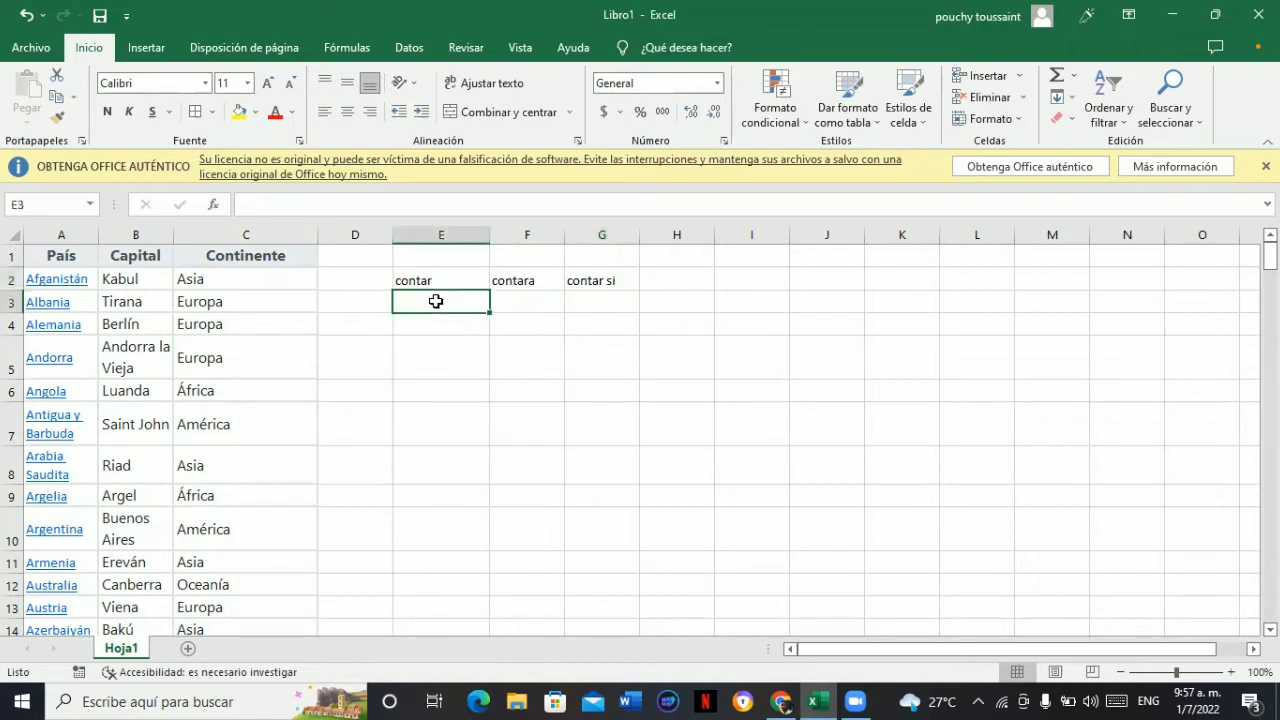
pyautogui.write('=')
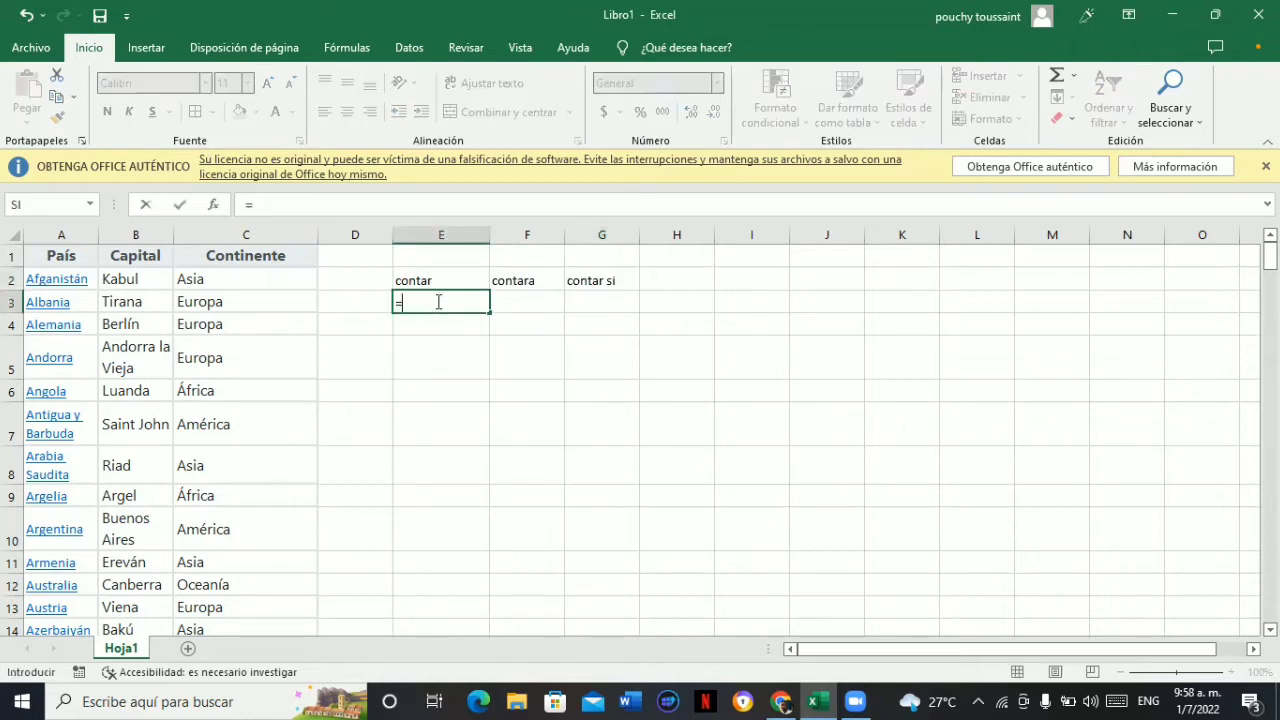
pyautogui.write('con')
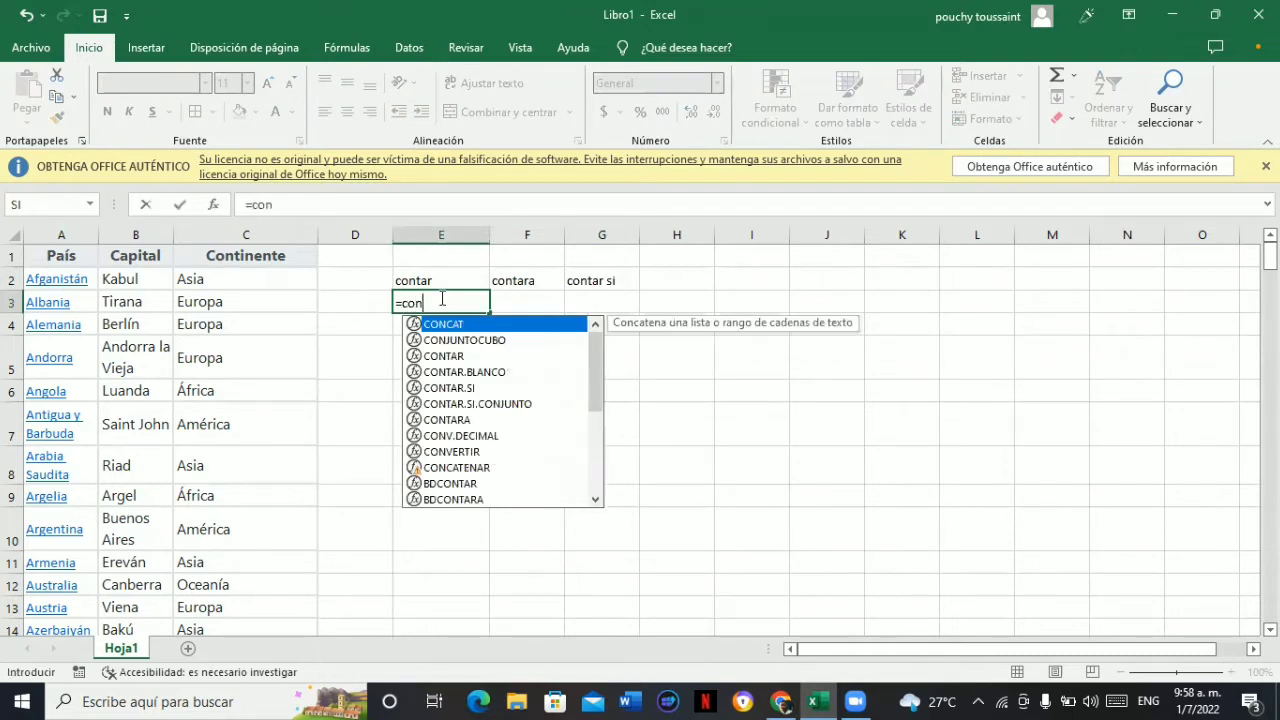
pyautogui.write('ta')
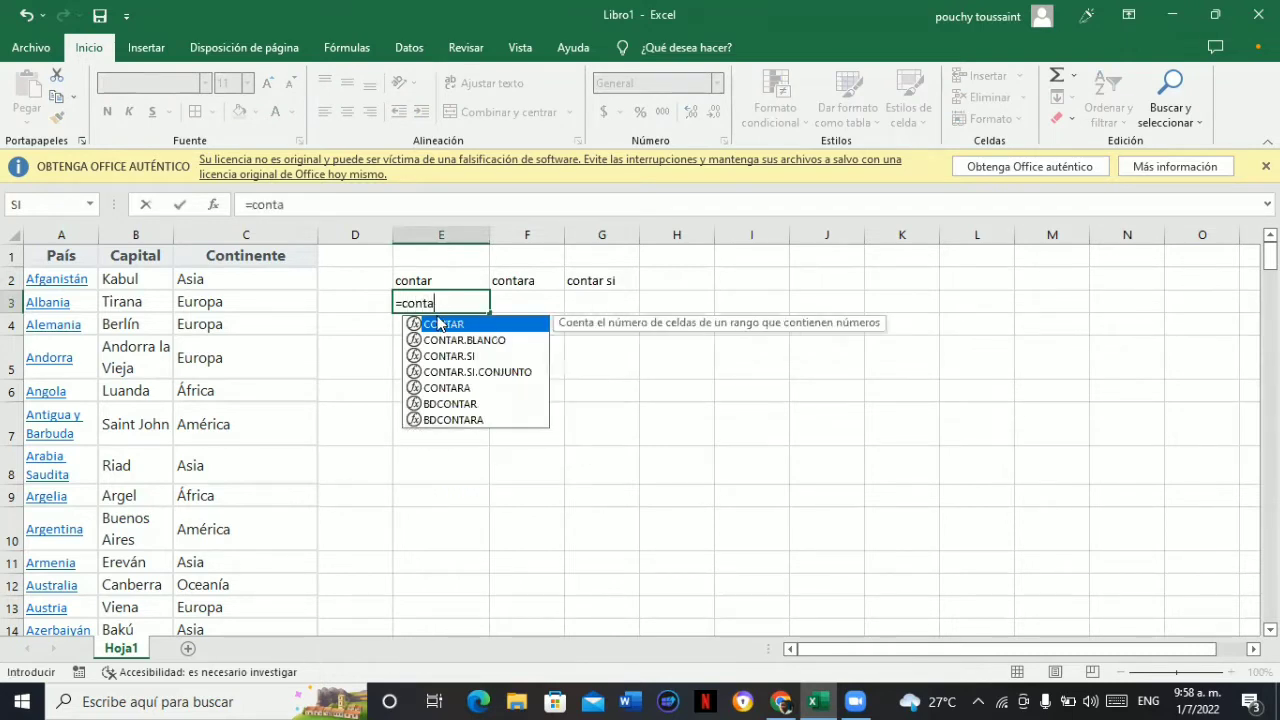
pyautogui.doubleClick(463, 326)
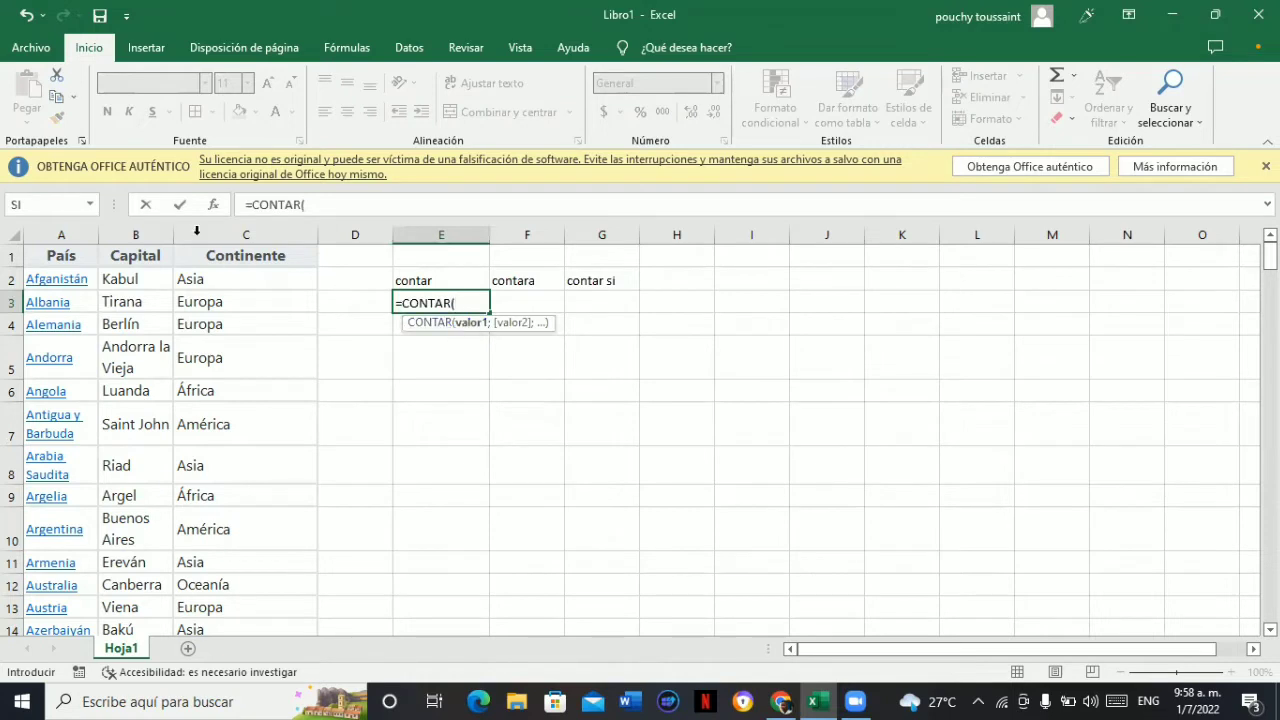
pyautogui.click(225, 229)
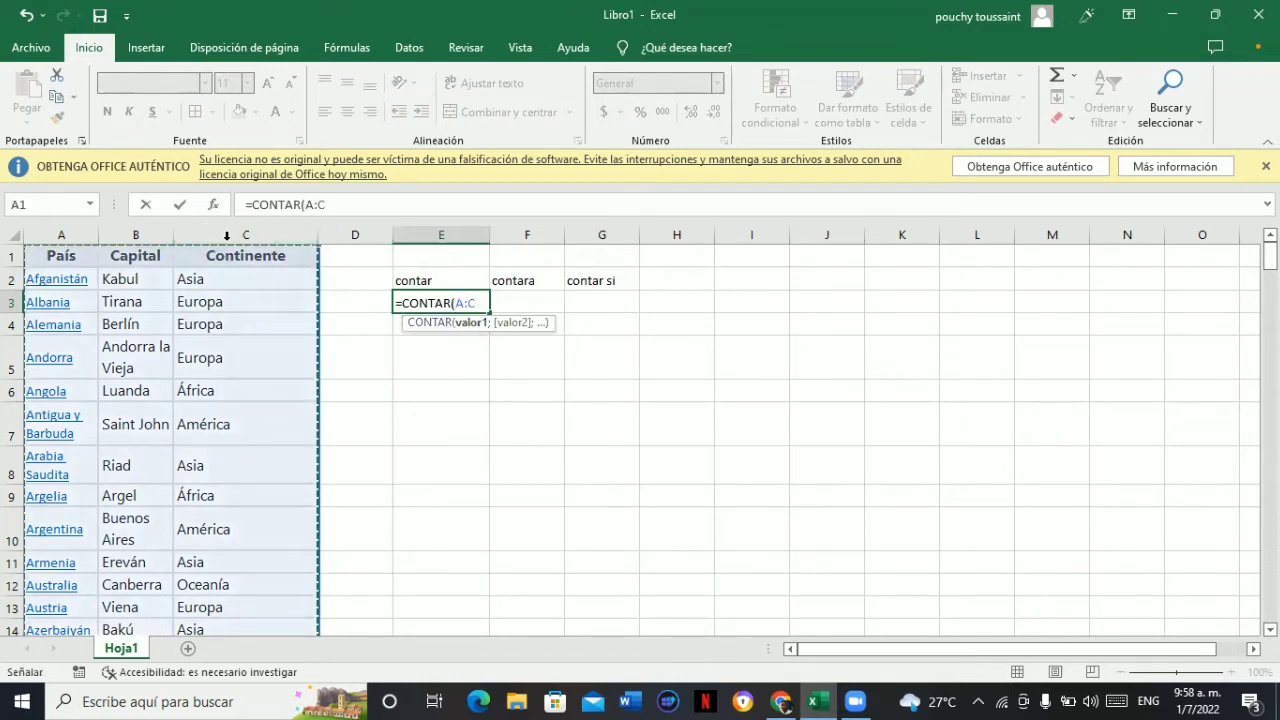
pyautogui.click(463, 303)
pyautogui.press('BackSpace')
pyautogui.write('C')
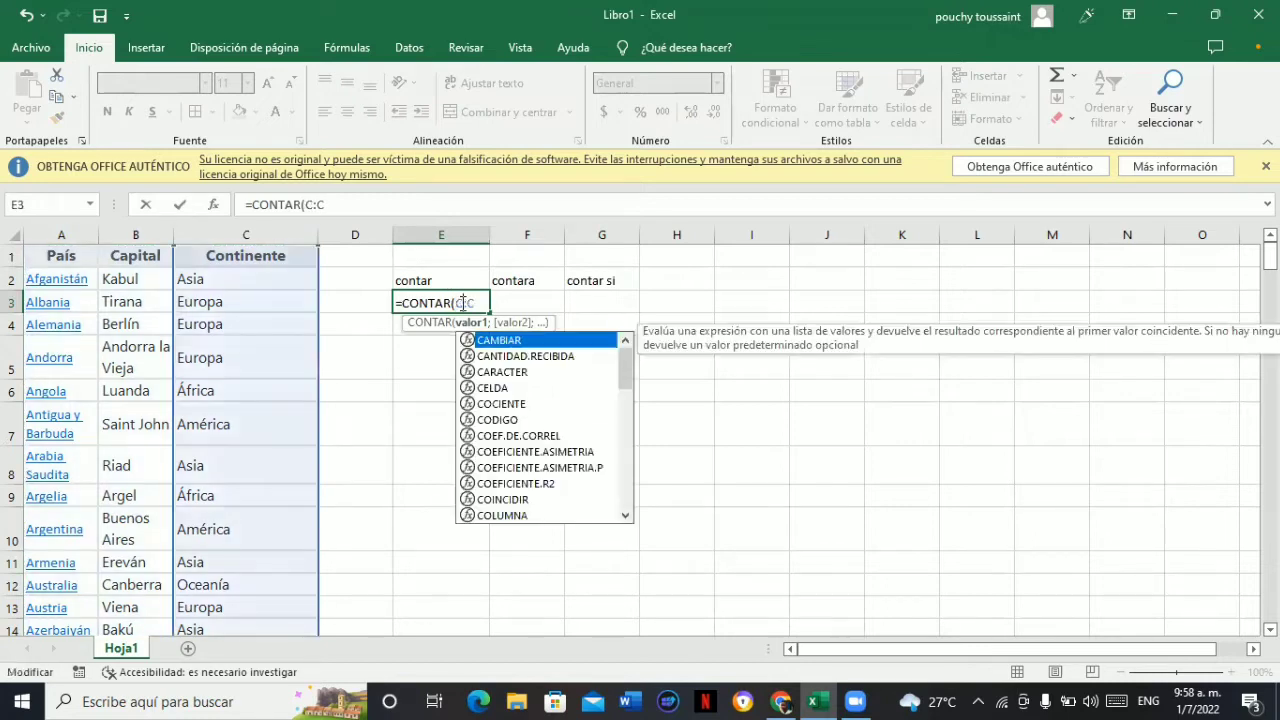
pyautogui.click(479, 303)
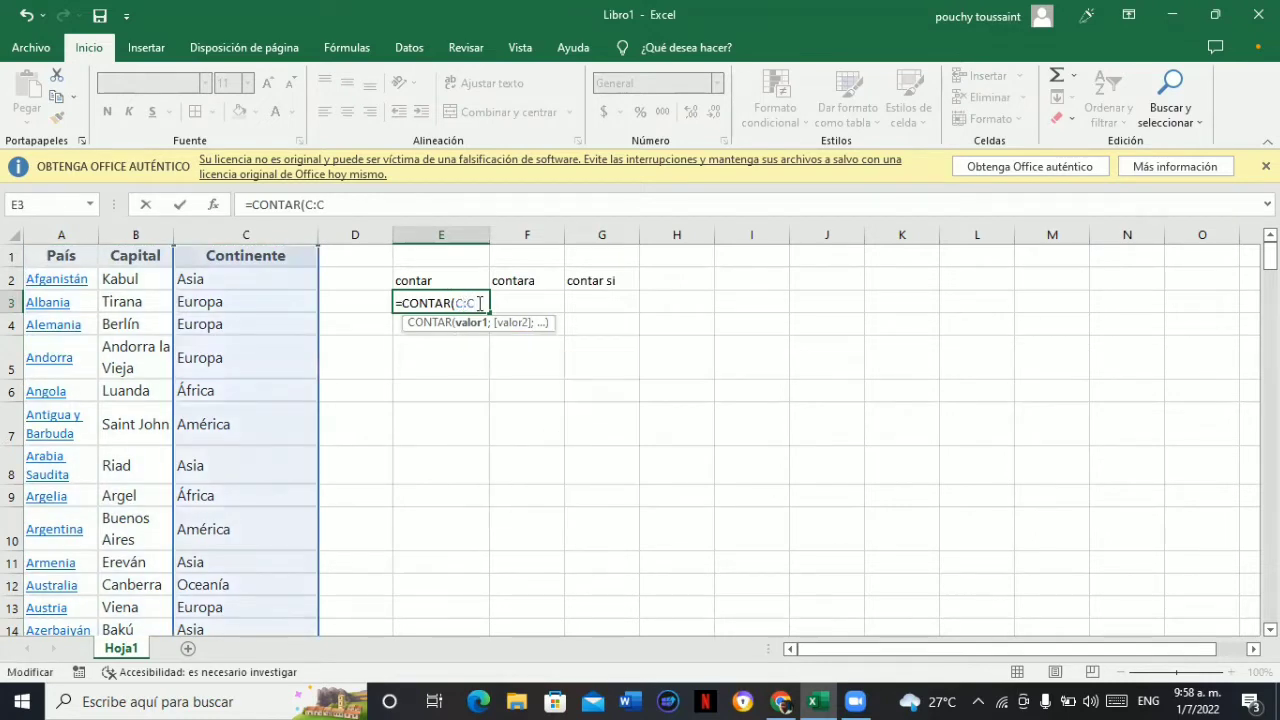
pyautogui.write(')')
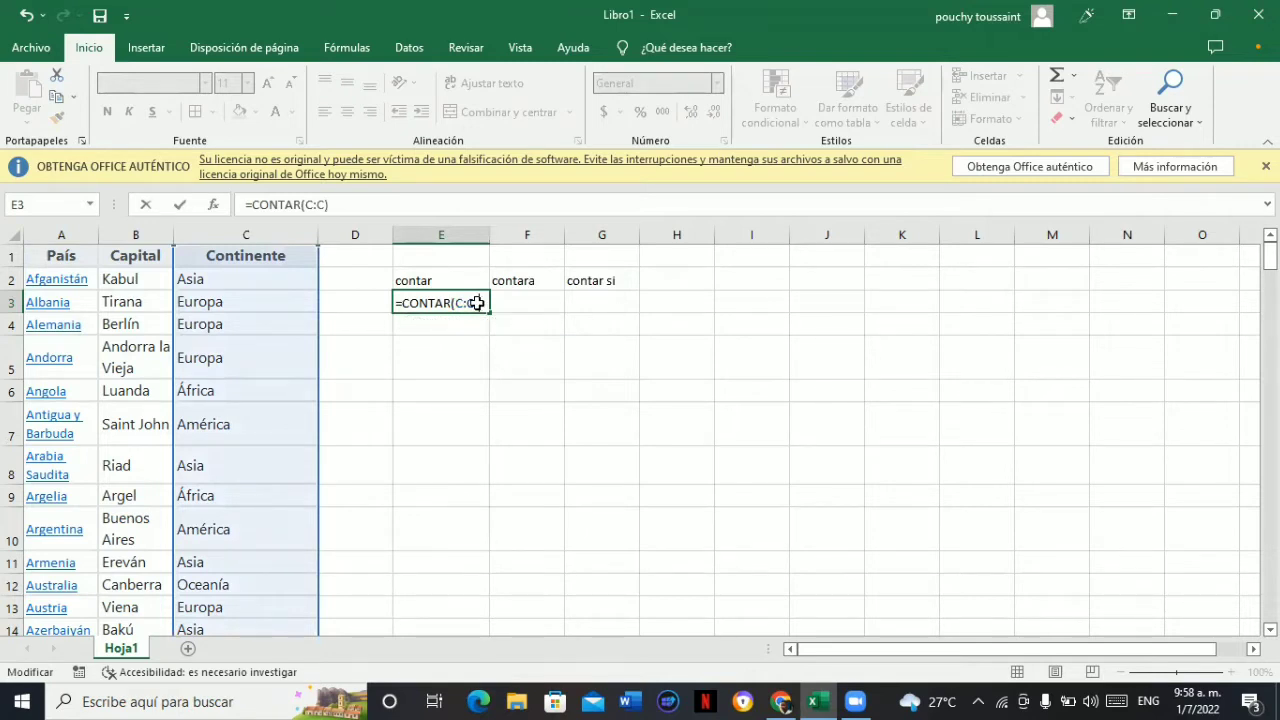
pyautogui.press('Return')
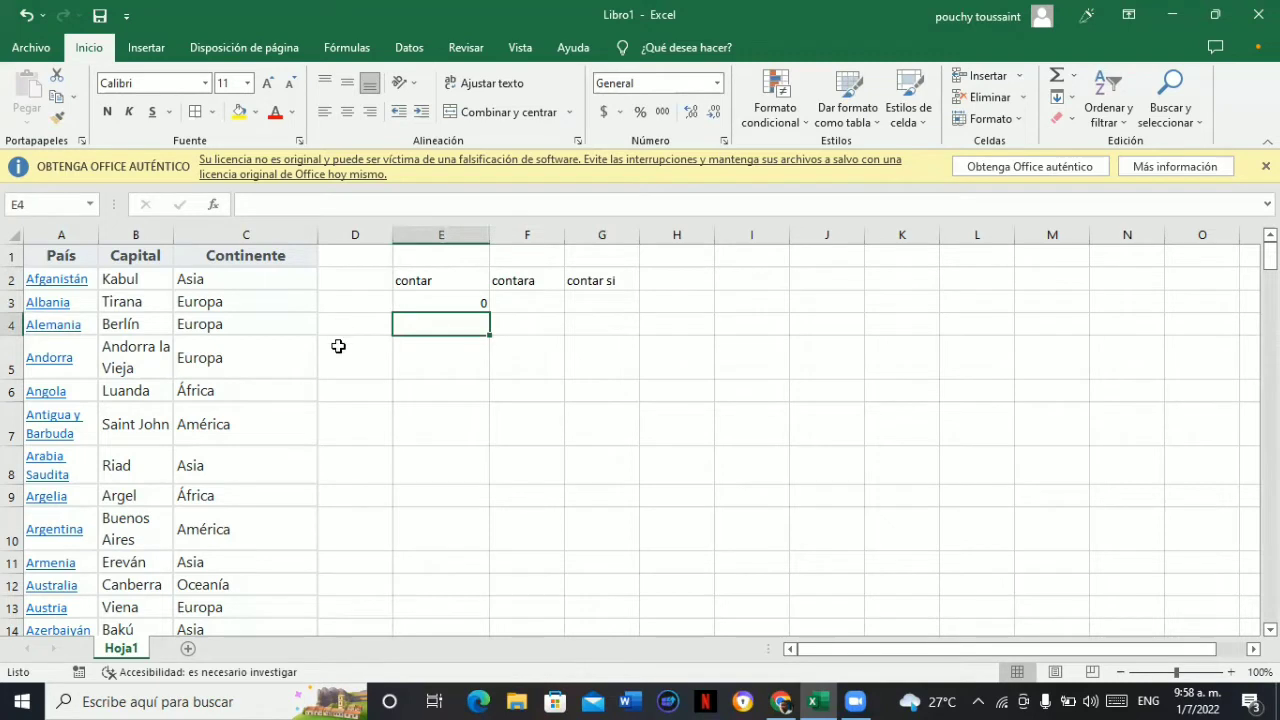
# Fill column D with a number series from 1 to 14 in cells D8 to D21
pyautogui.click(347, 389)
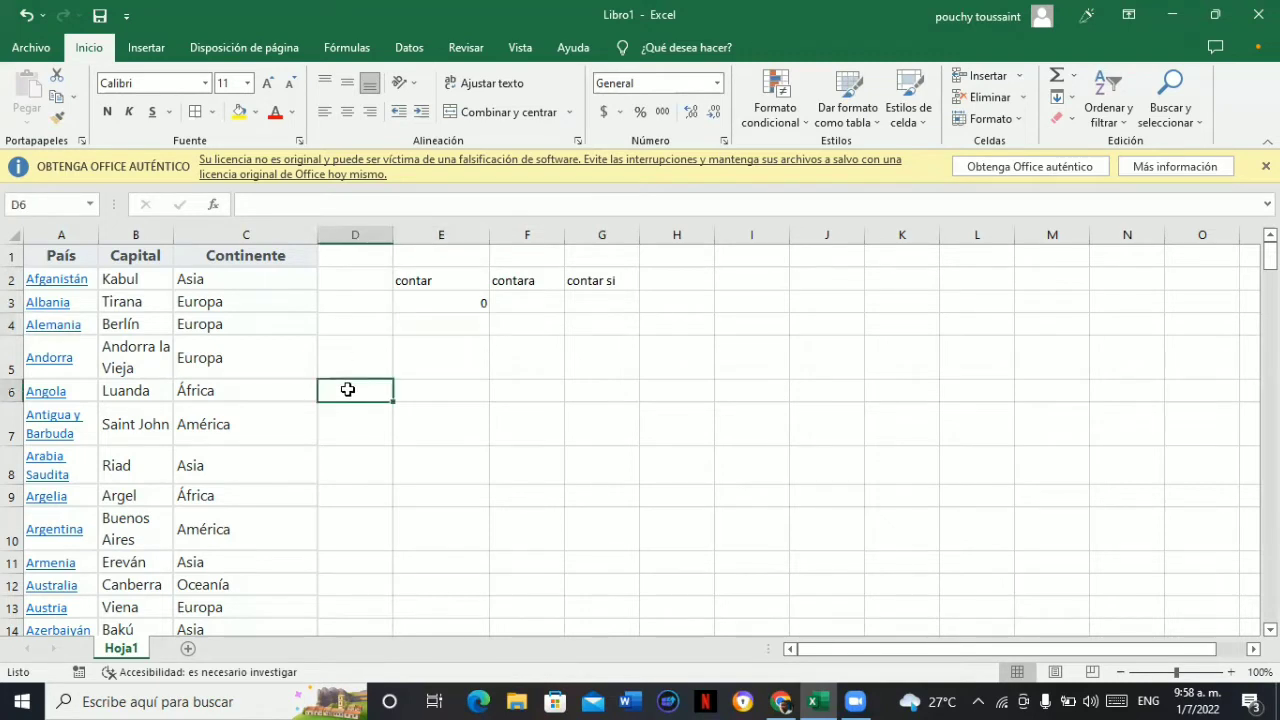
pyautogui.write('1')
pyautogui.press('Return')
pyautogui.write('2')
pyautogui.press('Return')
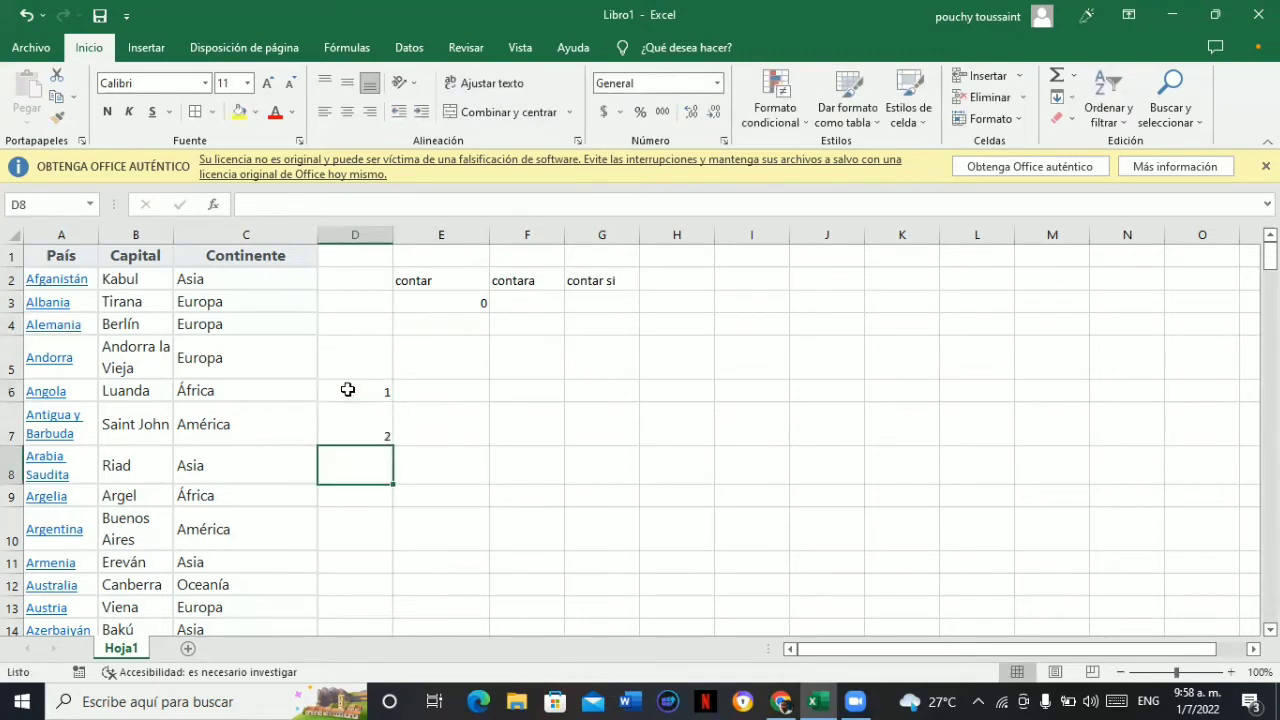
pyautogui.write('3')
pyautogui.moveTo(366, 386); pyautogui.dragTo(380, 630)
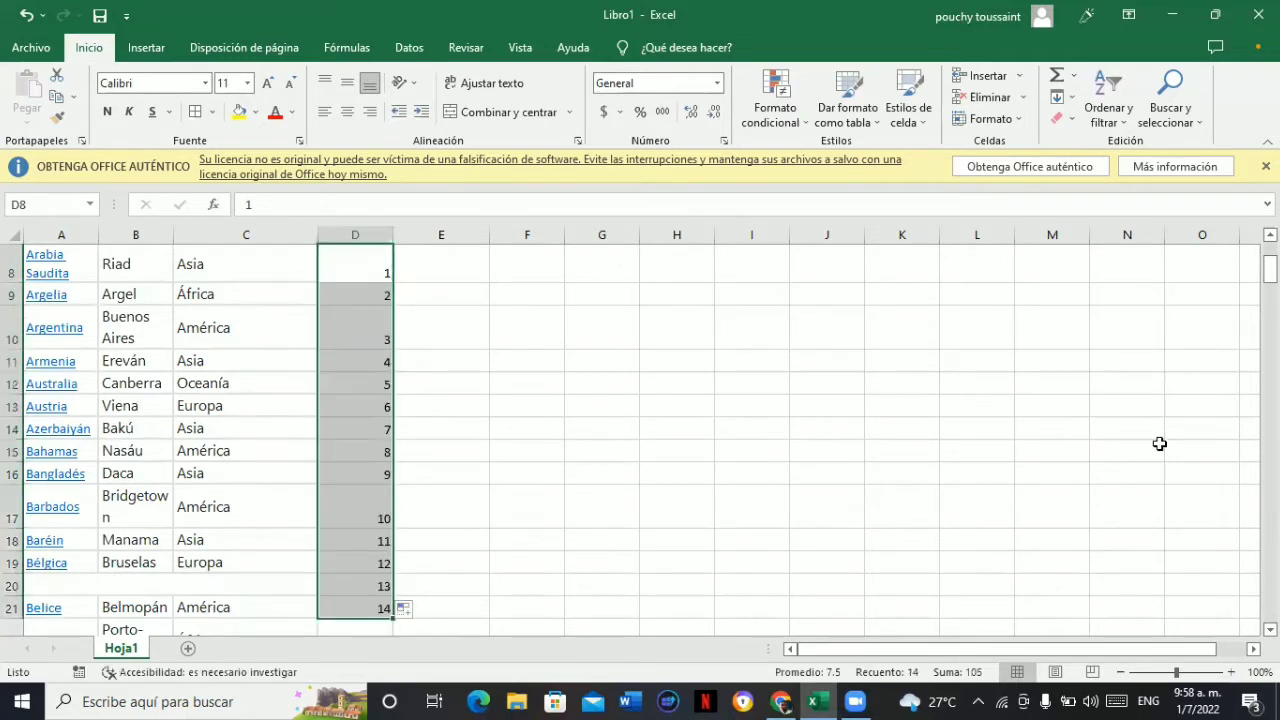
# Enter the formula =CONTAR(D:D) in E4 to count the numbers in column D
pyautogui.scroll(3, 1057, 249)
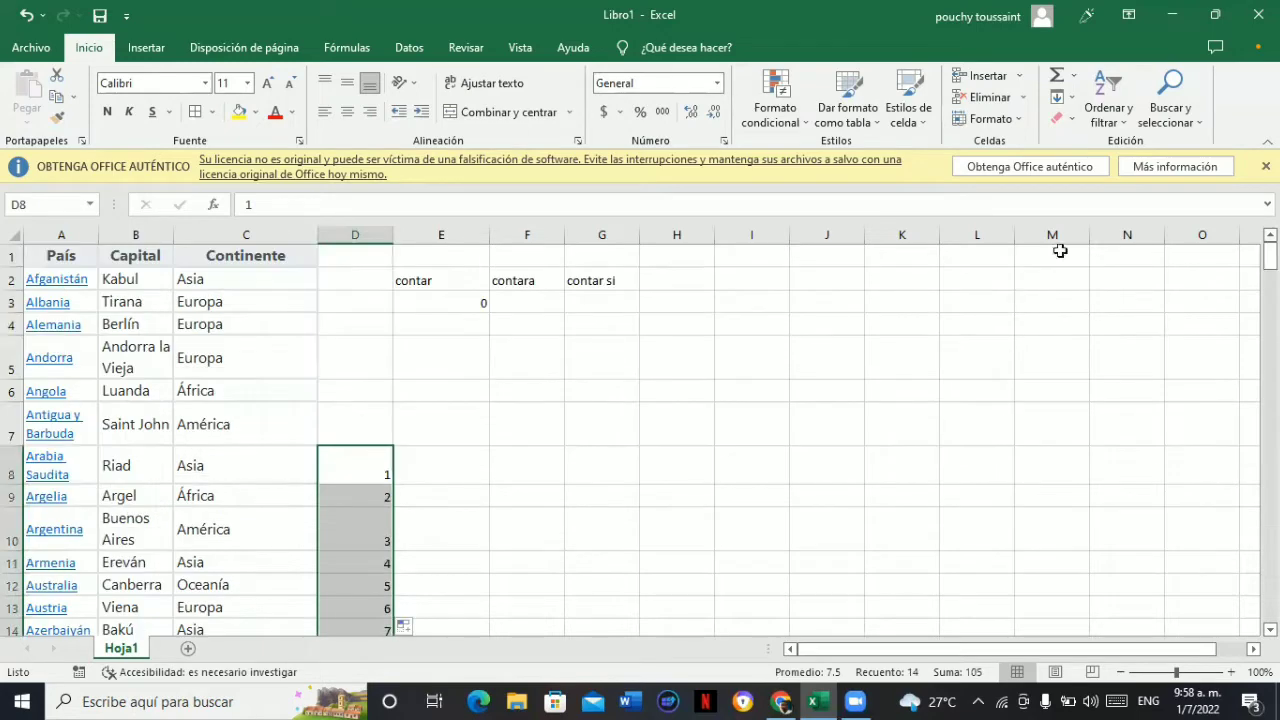
pyautogui.click(451, 322)
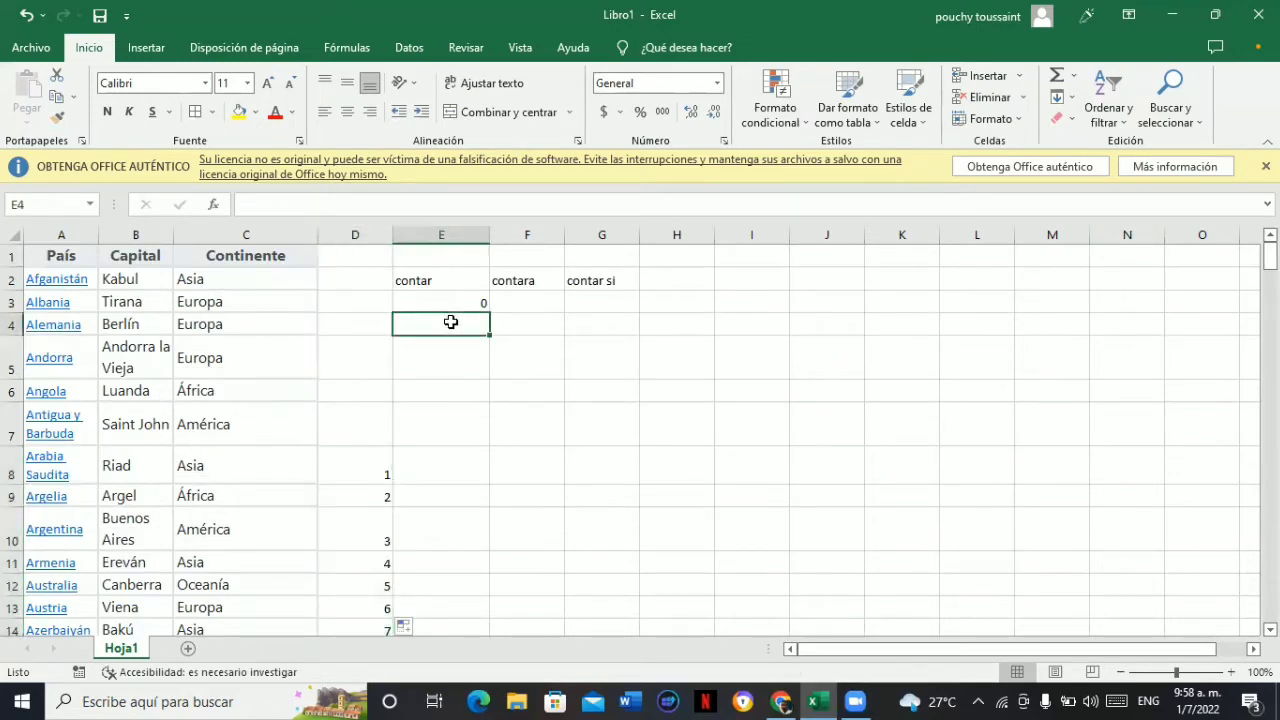
pyautogui.write('=cpn')
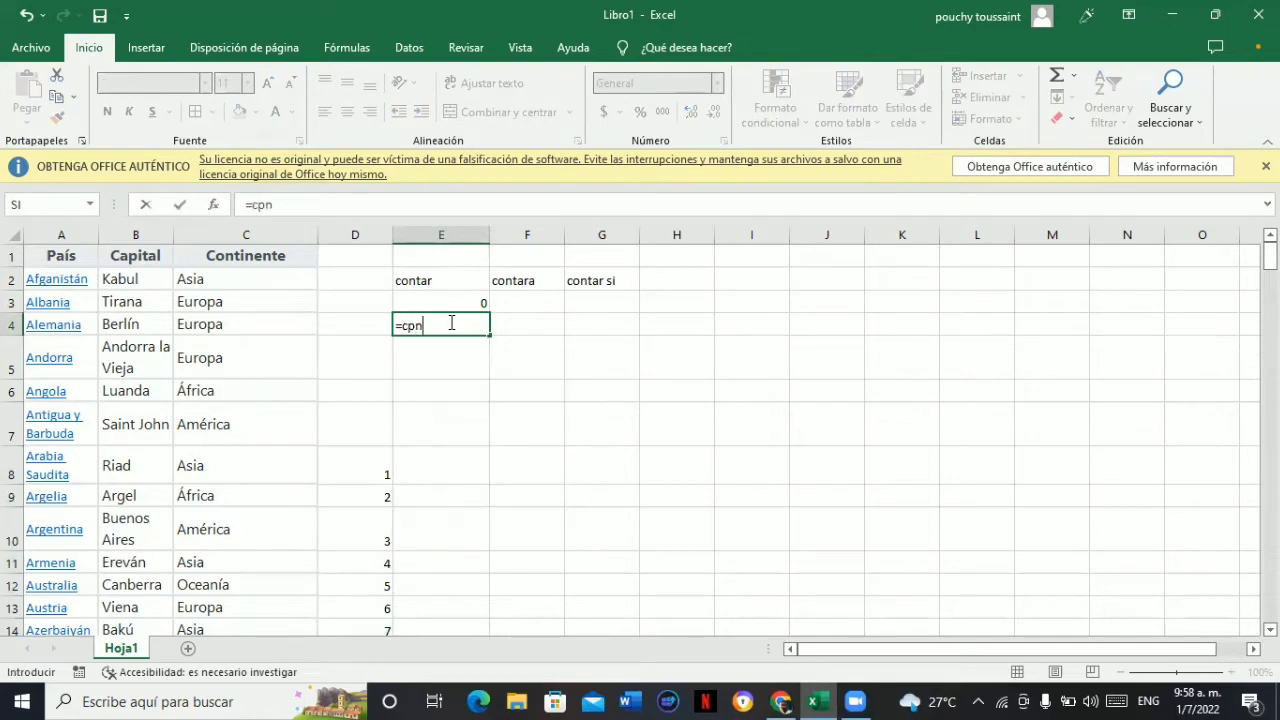
pyautogui.press('BackSpace')
pyautogui.press('BackSpace')
pyautogui.write('onta')
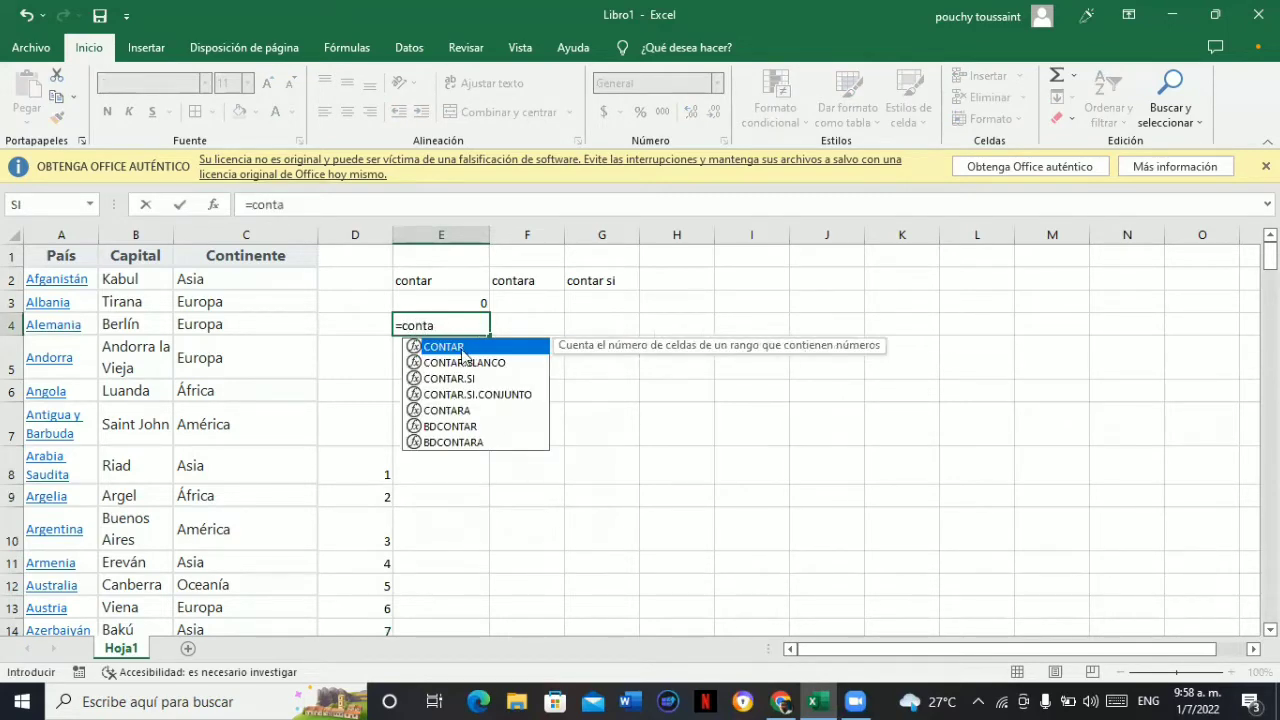
pyautogui.doubleClick(463, 347)
pyautogui.click(349, 232)
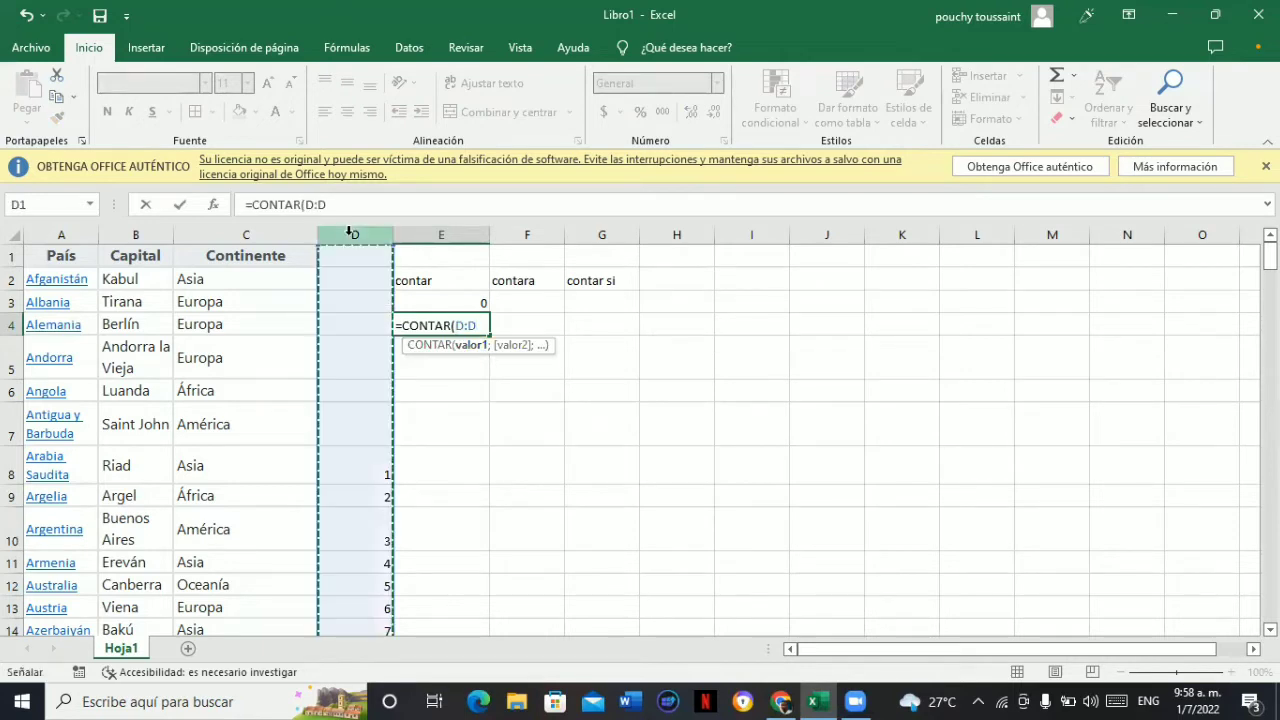
pyautogui.write(')')
pyautogui.press('Return')
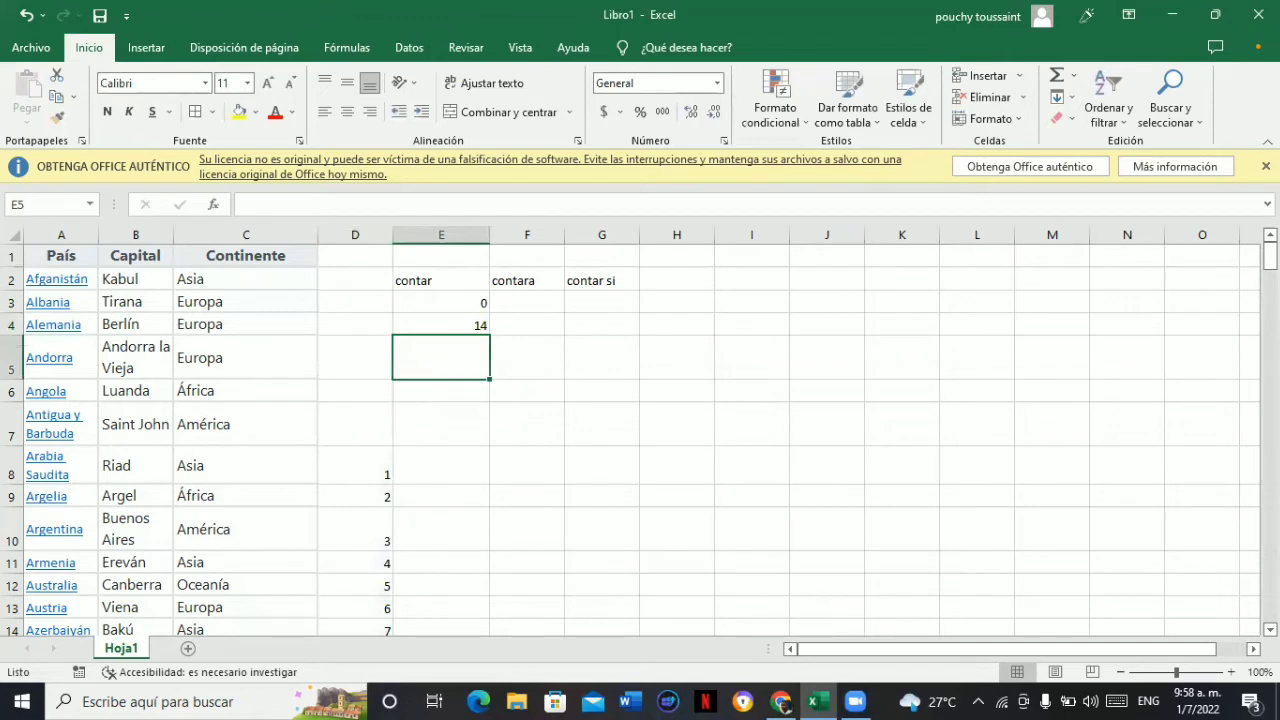
# Move the value 1 from cell D8 up to D7
pyautogui.moveTo(1270, 255)
pyautogui.mouseDown()
pyautogui.moveTo(1270, 290)
pyautogui.moveTo(1270, 252)
pyautogui.mouseUp()
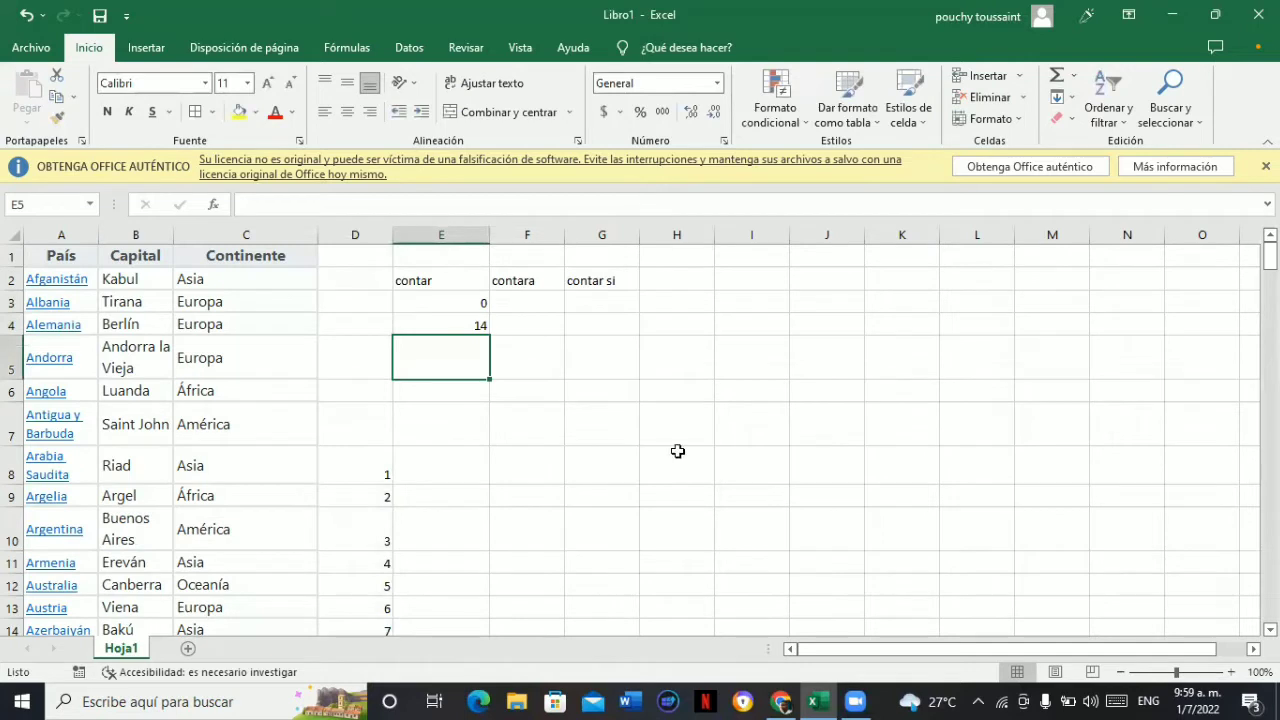
pyautogui.click(374, 474)
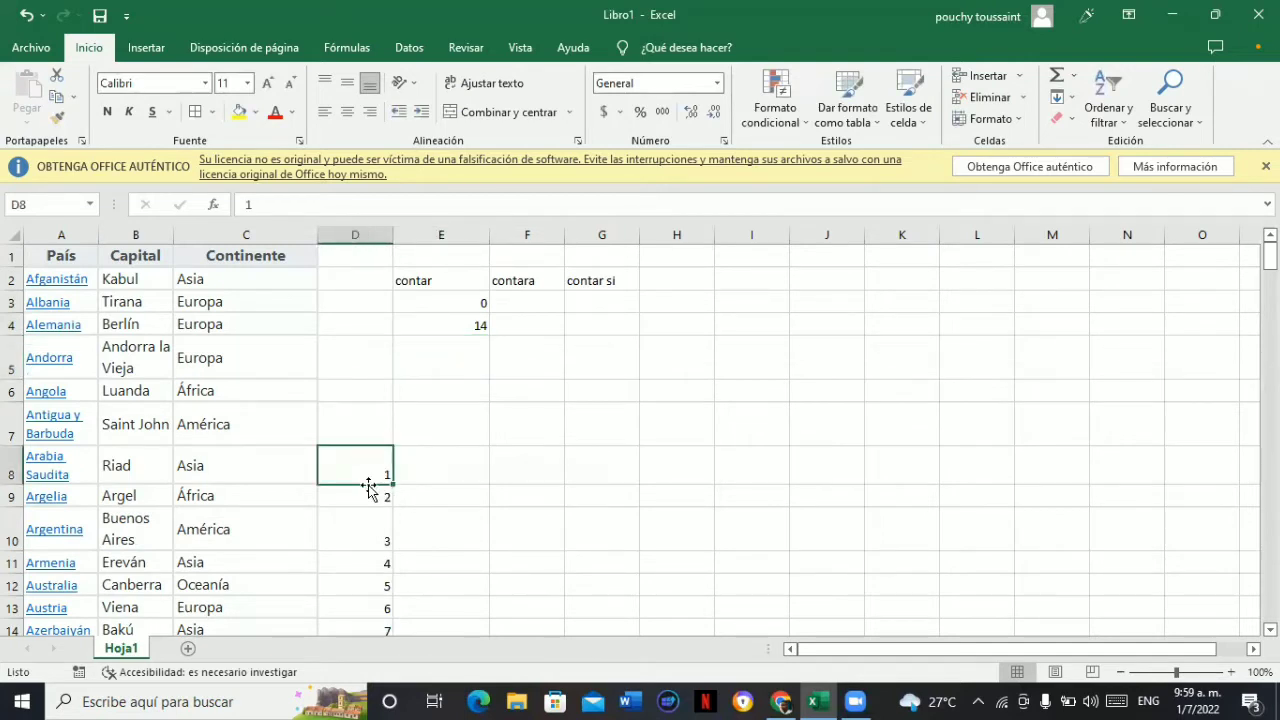
pyautogui.moveTo(366, 481); pyautogui.dragTo(368, 434)
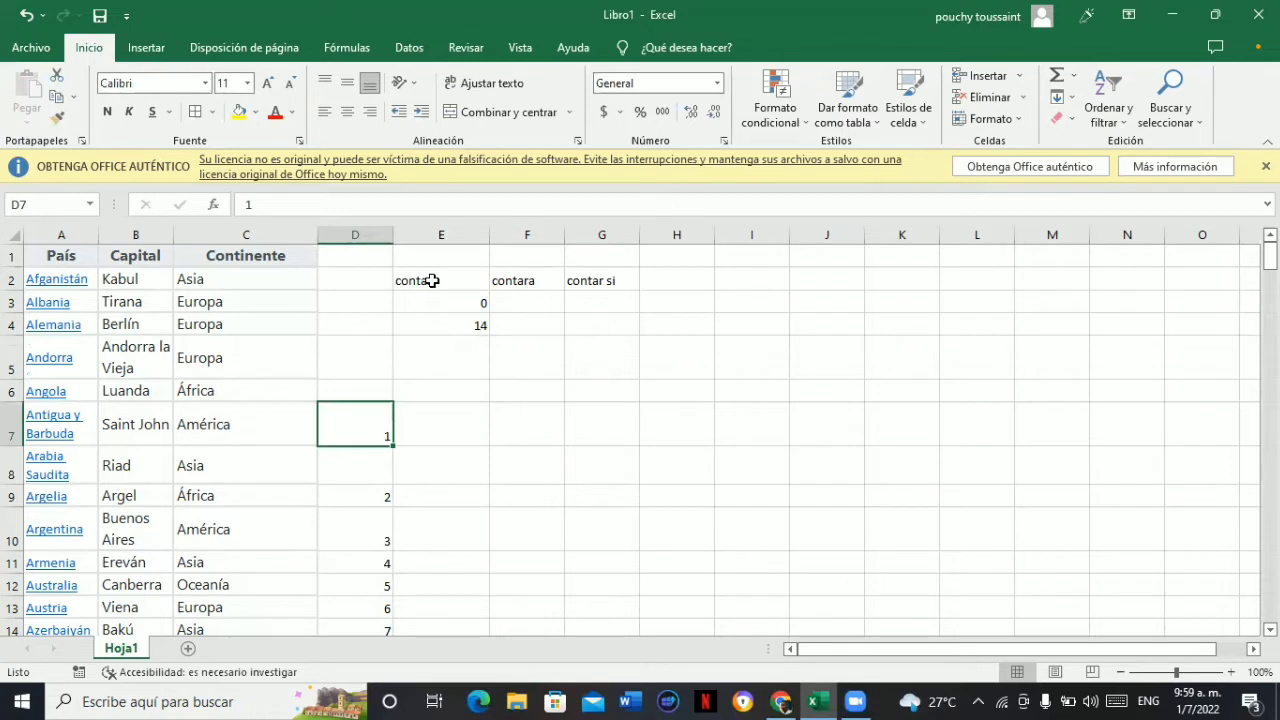
# Center the contents of the range E2:G4 horizontally
pyautogui.moveTo(428, 280); pyautogui.dragTo(575, 316)
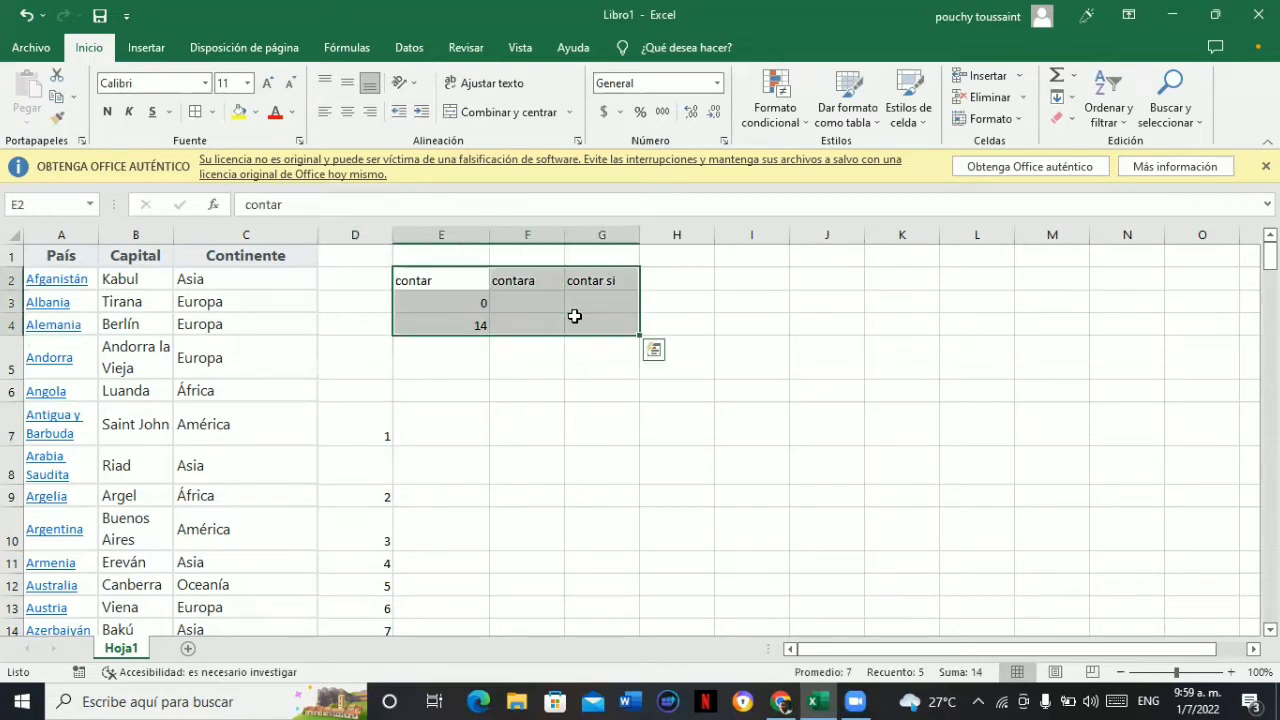
pyautogui.click(348, 118)
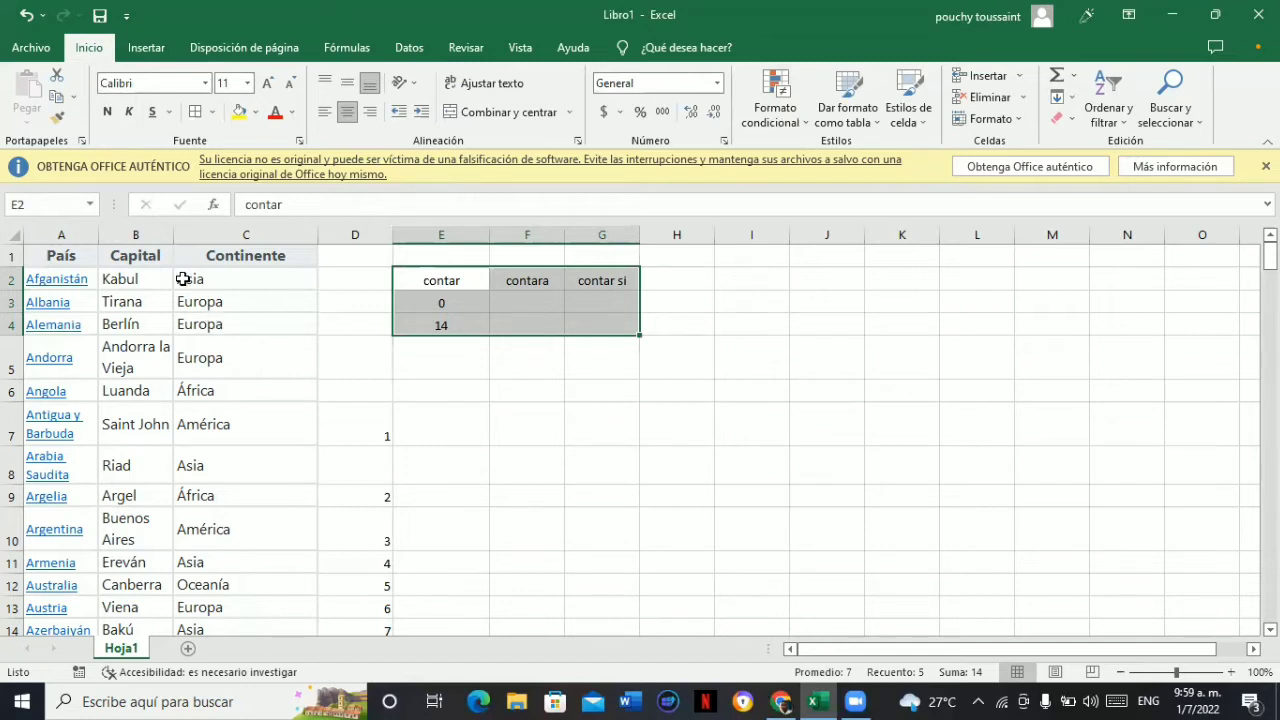
# Copy the continent names from C2:C7 into D2:D7
pyautogui.moveTo(185, 279); pyautogui.dragTo(230, 425)
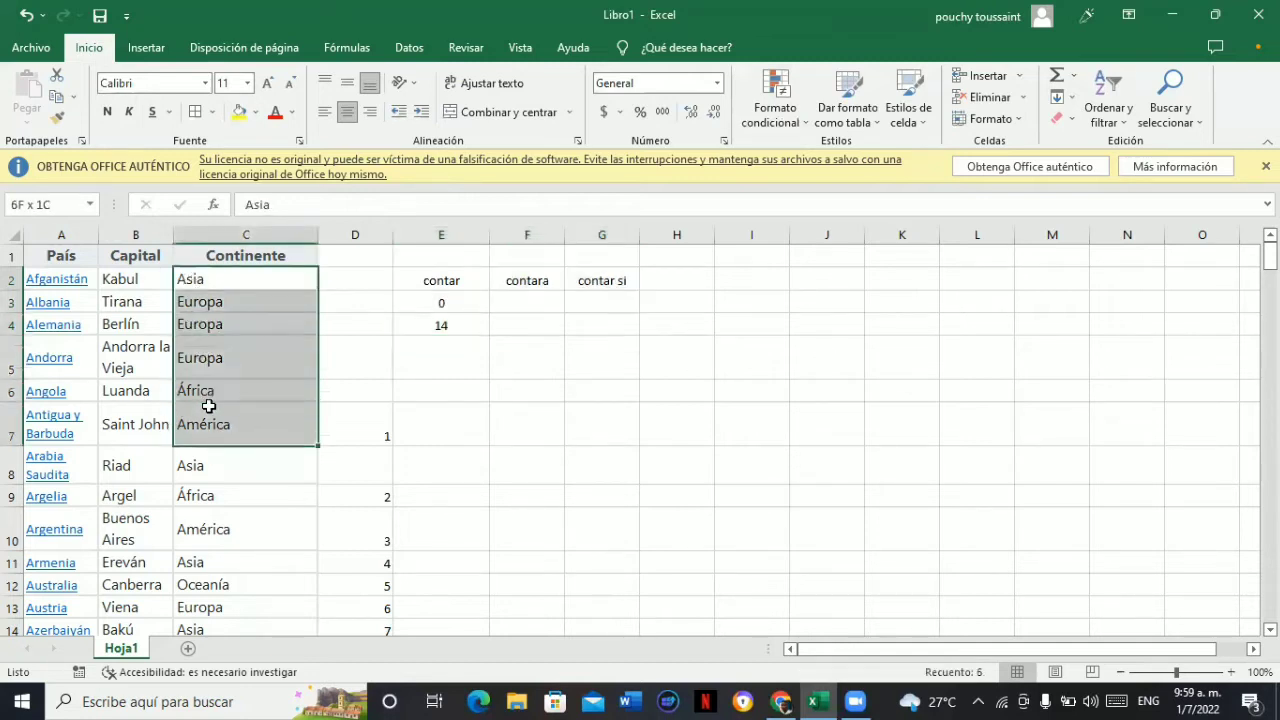
pyautogui.hotkey('ctrl', 'c')
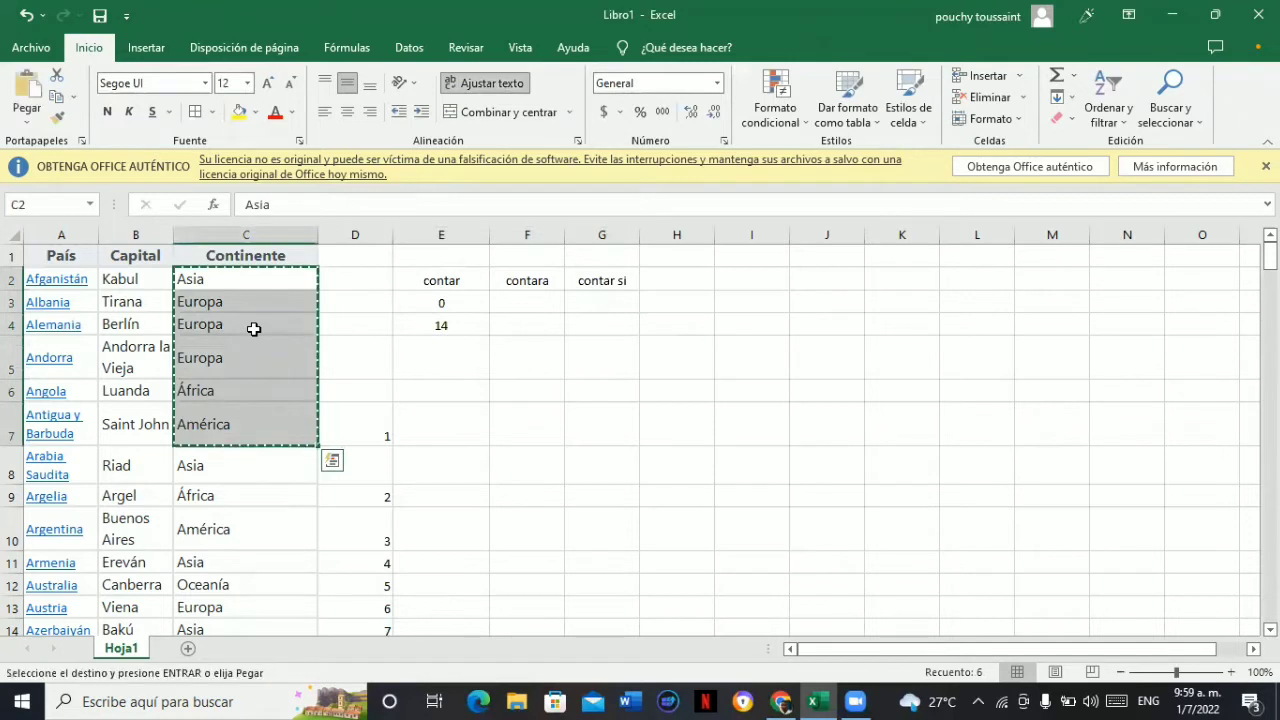
pyautogui.click(370, 296)
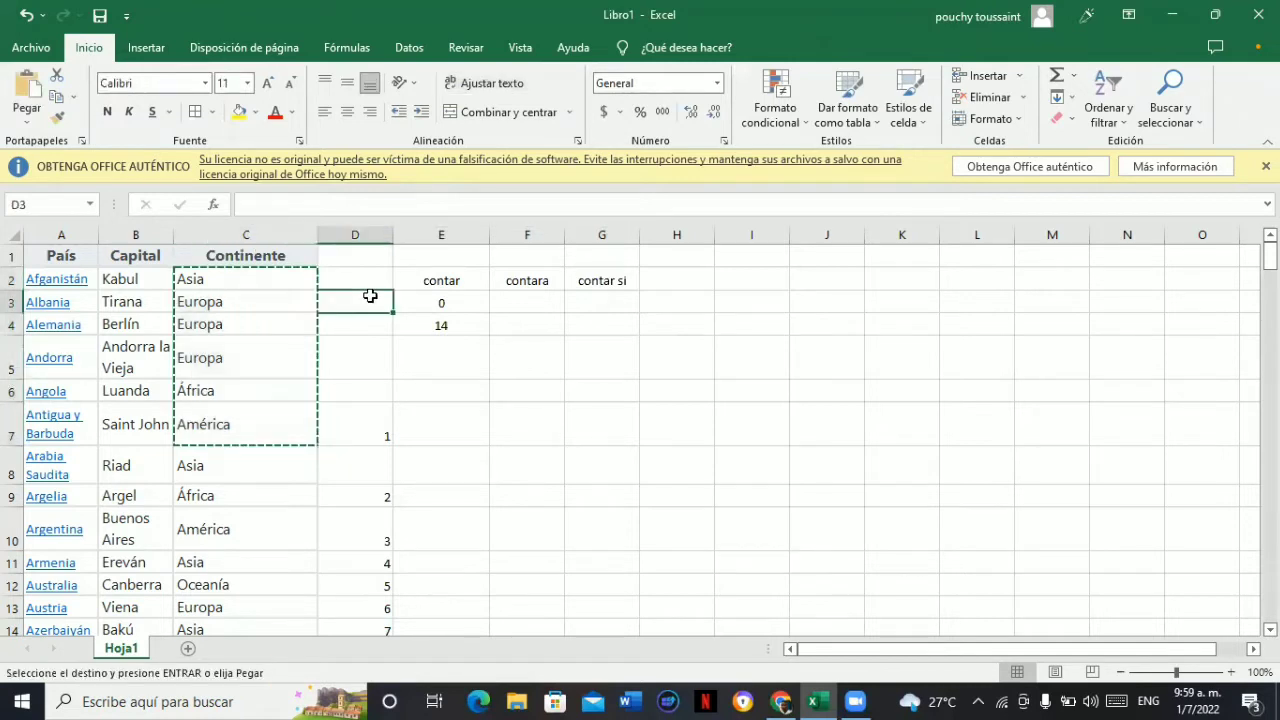
pyautogui.click(365, 284)
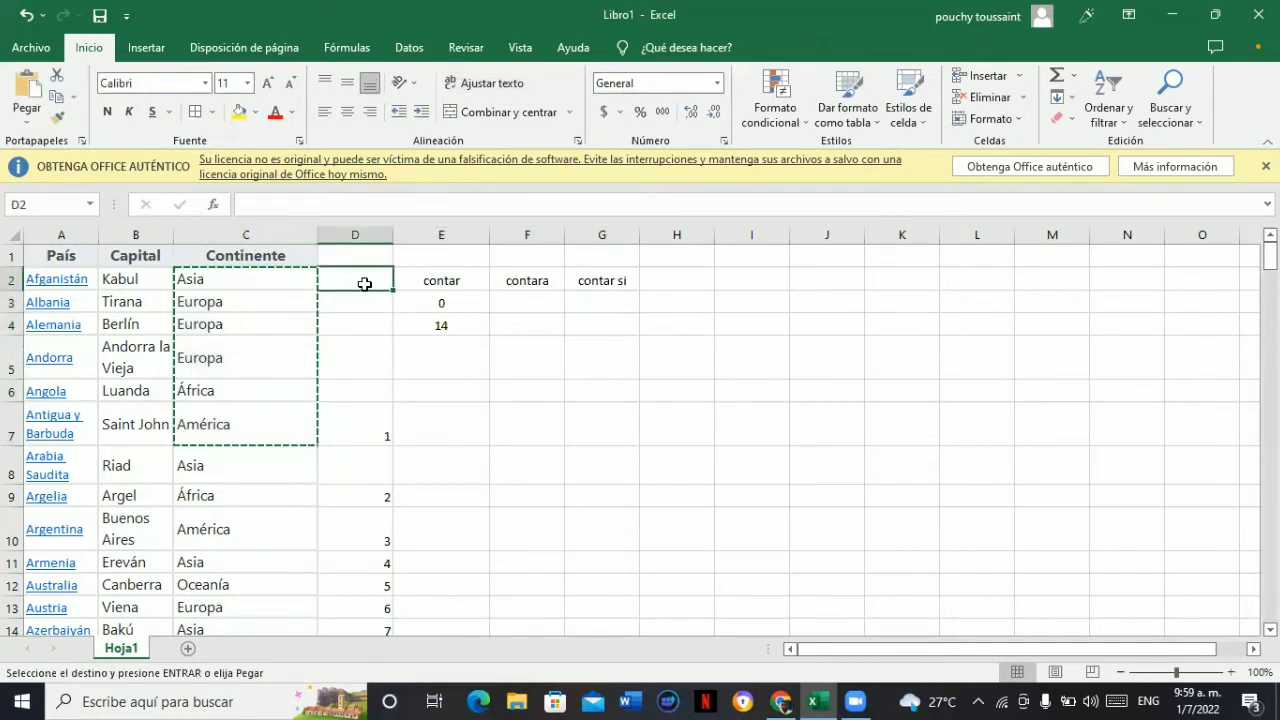
pyautogui.hotkey('ctrl', 'v')
pyautogui.click(596, 417)
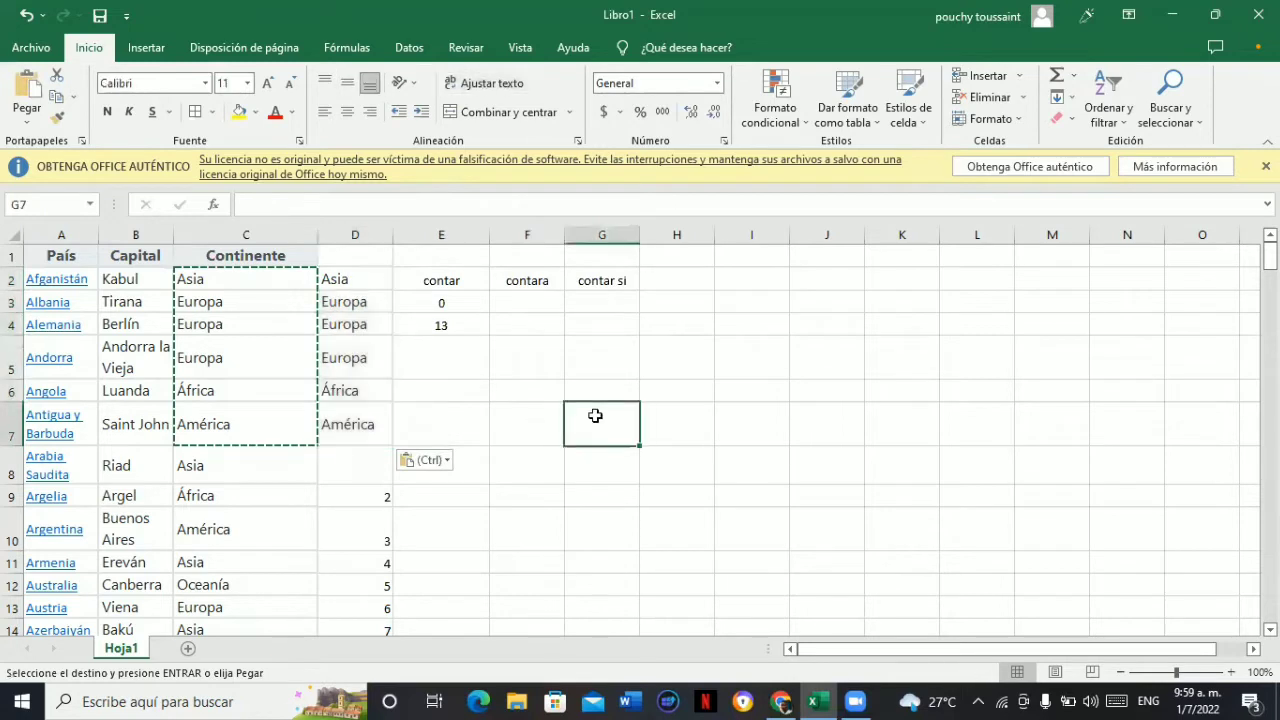
pyautogui.click(311, 468)
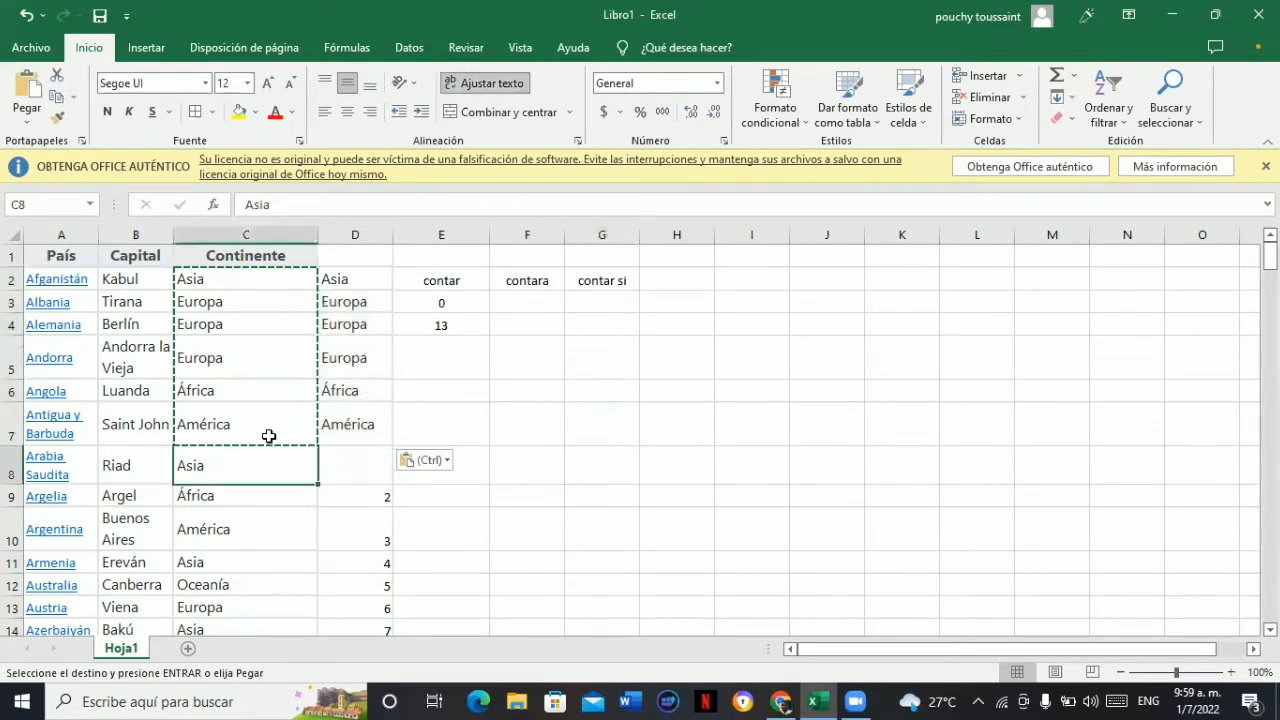
pyautogui.press('Escape')
pyautogui.click(510, 433)
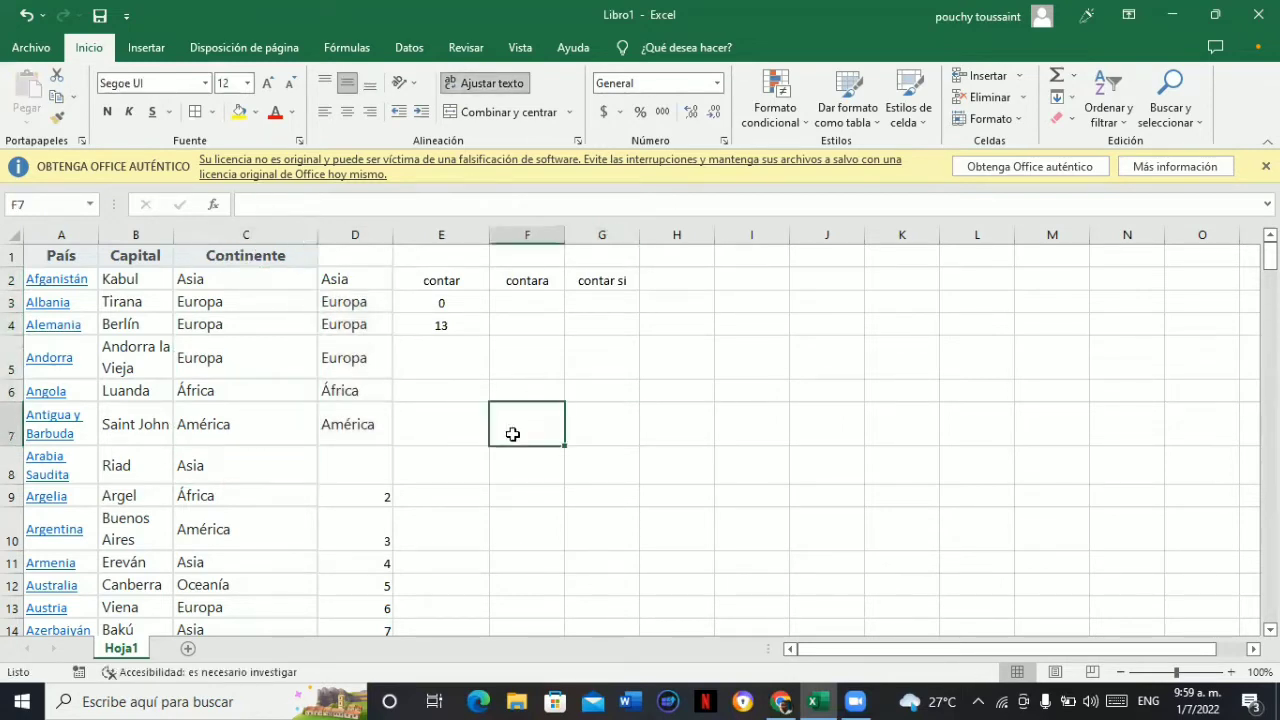
# Enter the number 1 in cell D8 above the rest of the series
pyautogui.click(362, 457)
pyautogui.write('1')
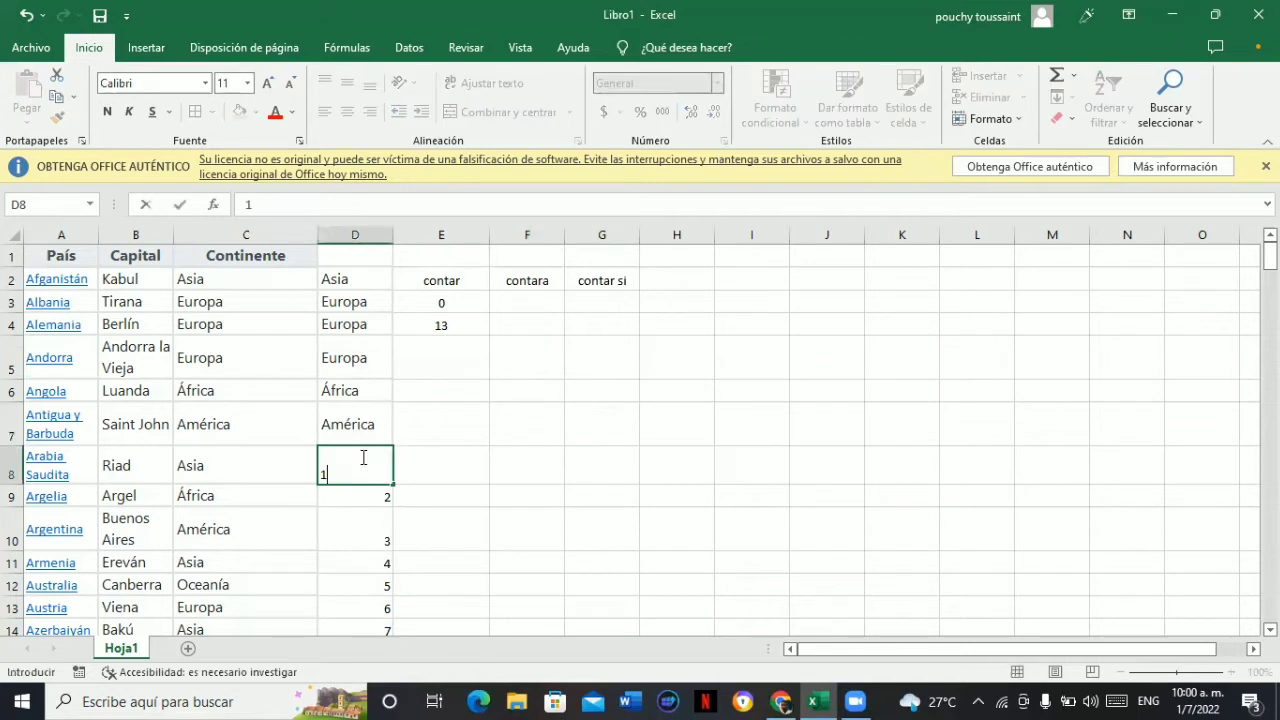
pyautogui.click(600, 492)
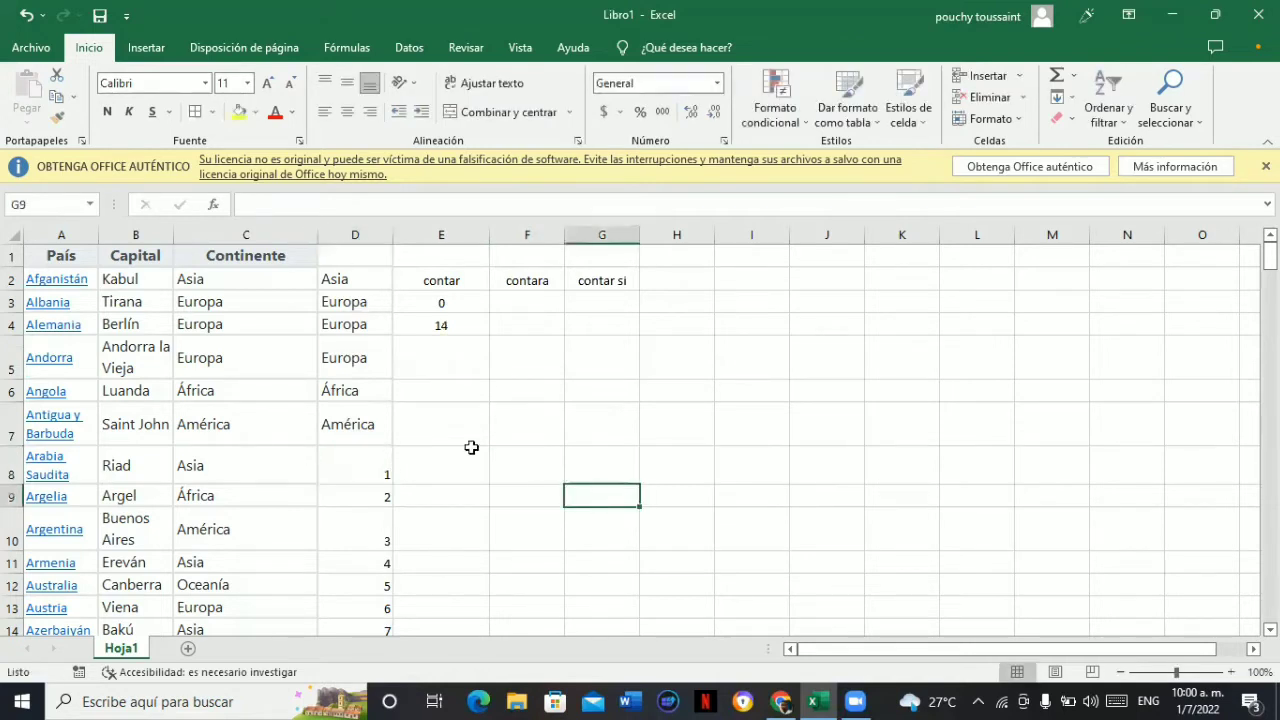
pyautogui.click(527, 324)
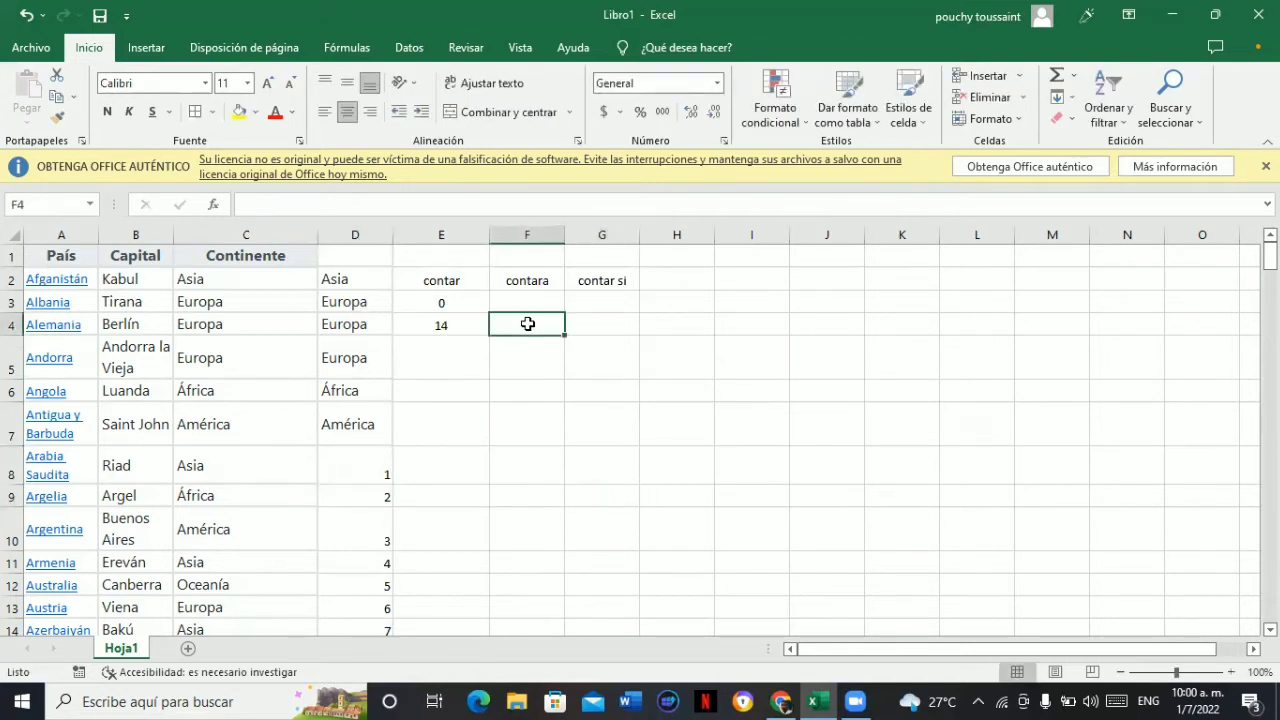
pyautogui.write('=cont')
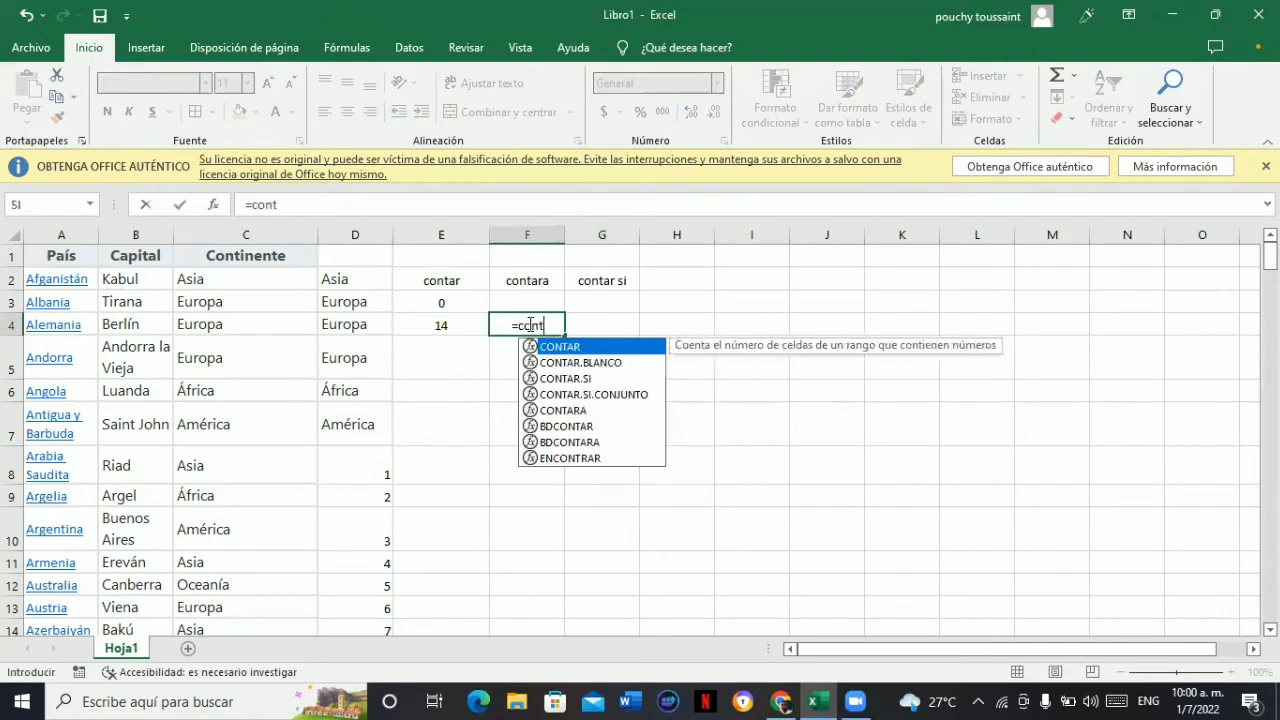
pyautogui.write('ara')
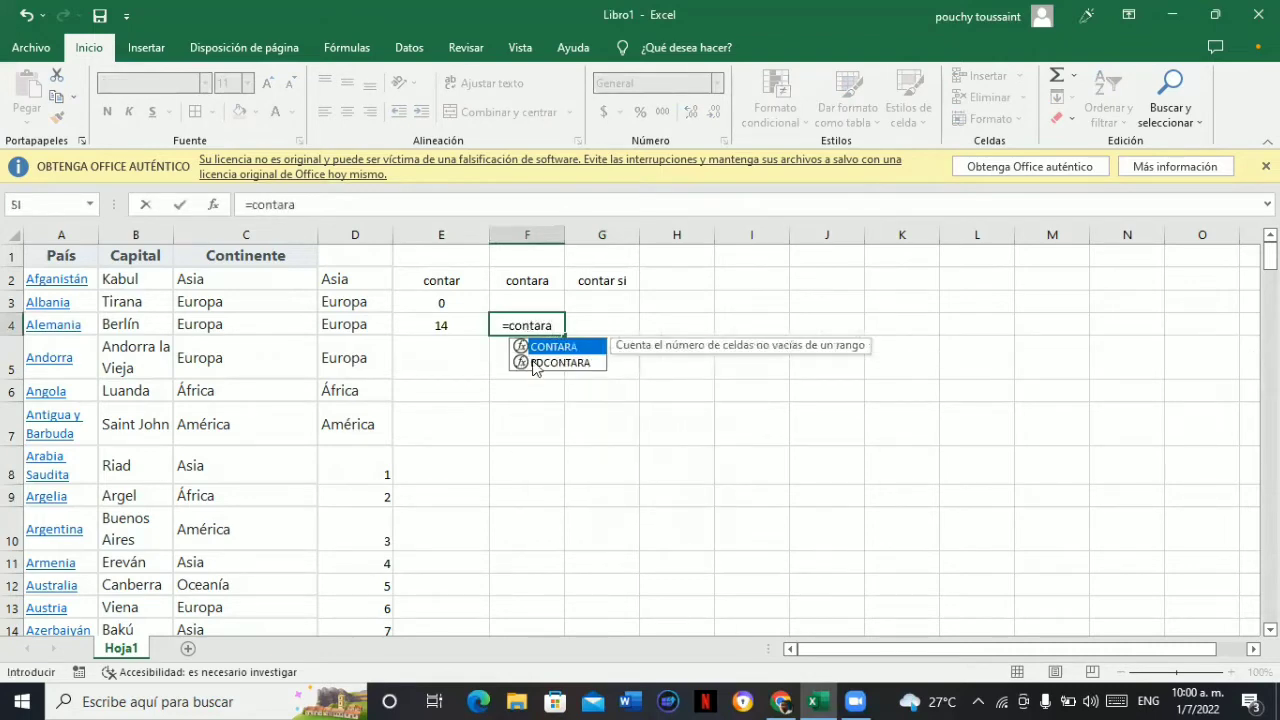
pyautogui.doubleClick(558, 348)
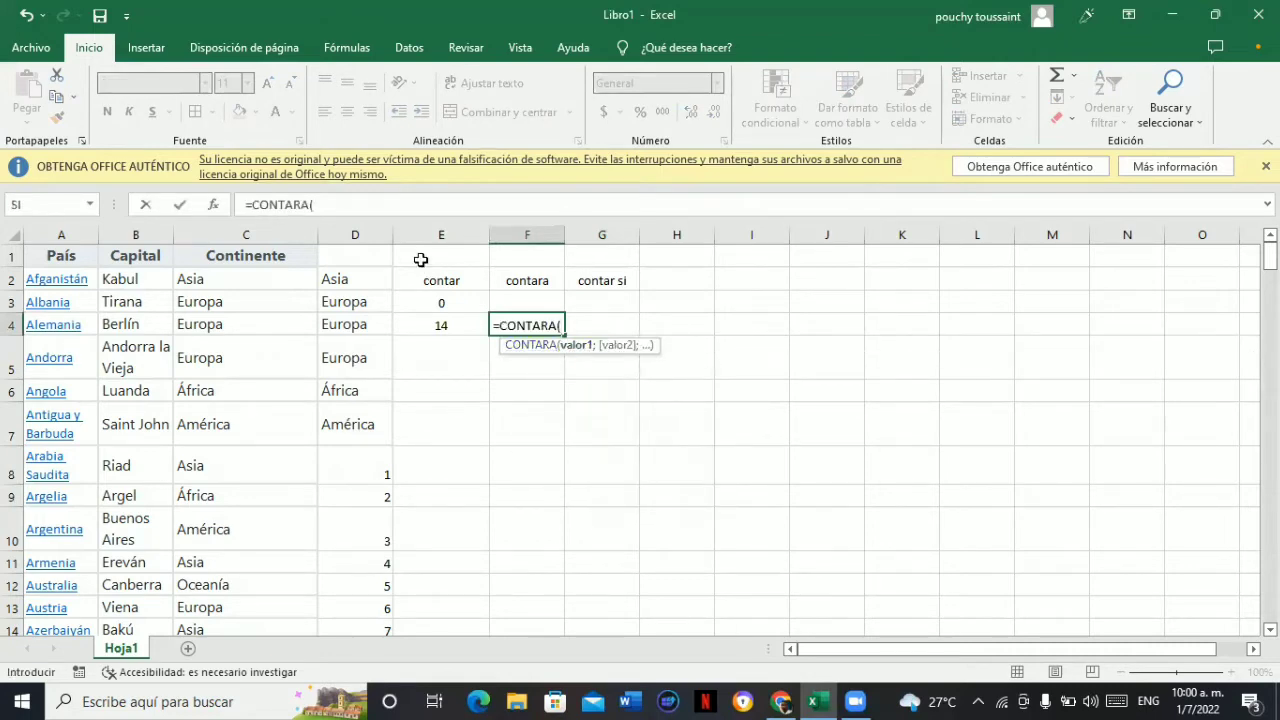
pyautogui.click(437, 231)
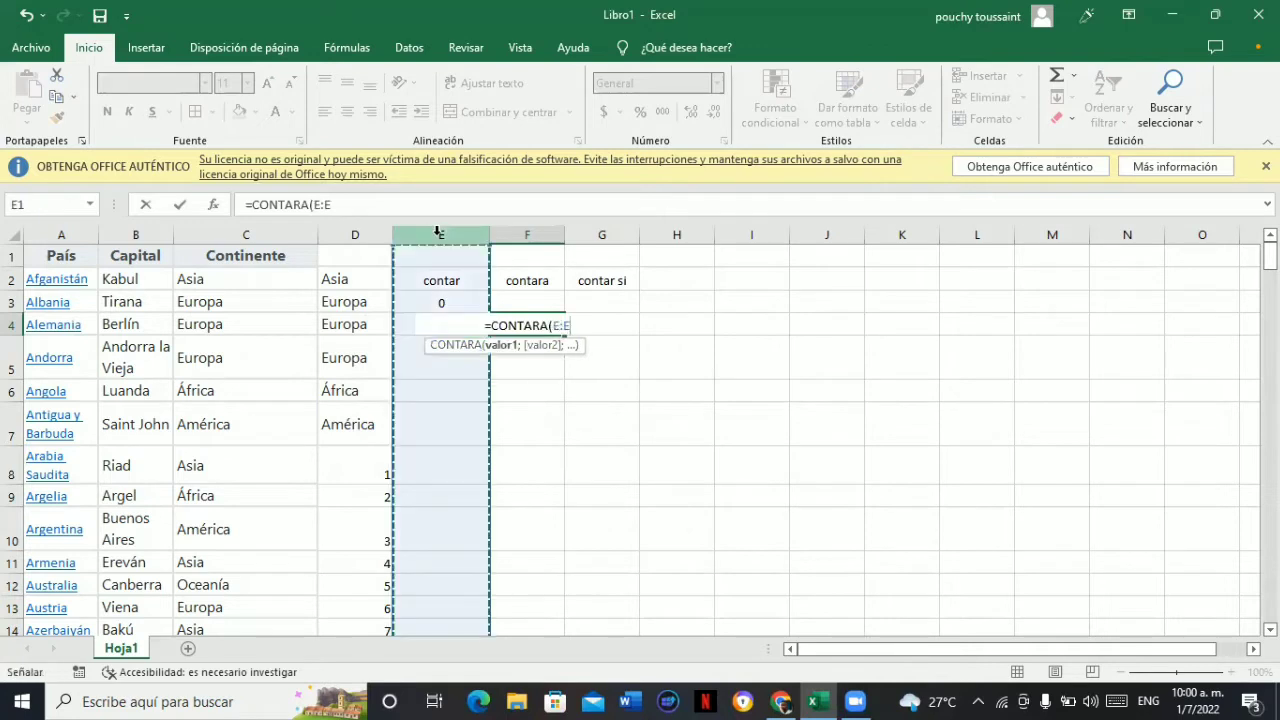
pyautogui.click(612, 388)
pyautogui.click(438, 281)
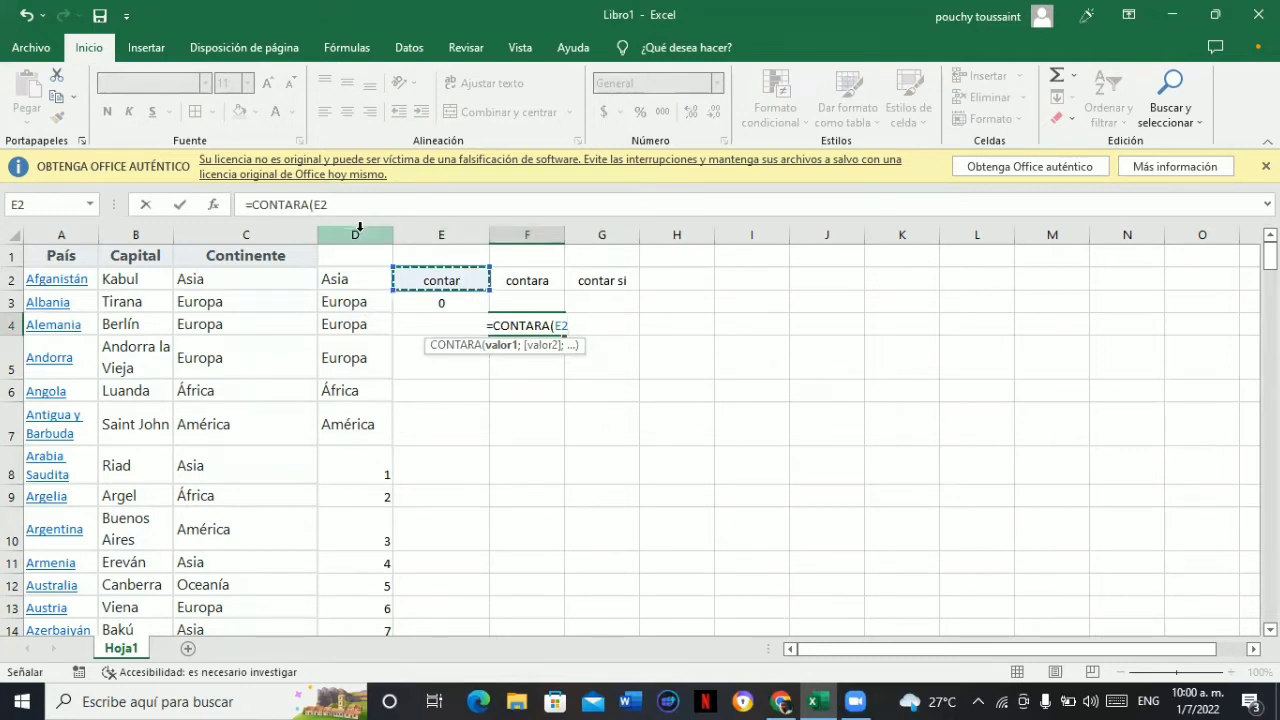
pyautogui.click(358, 229)
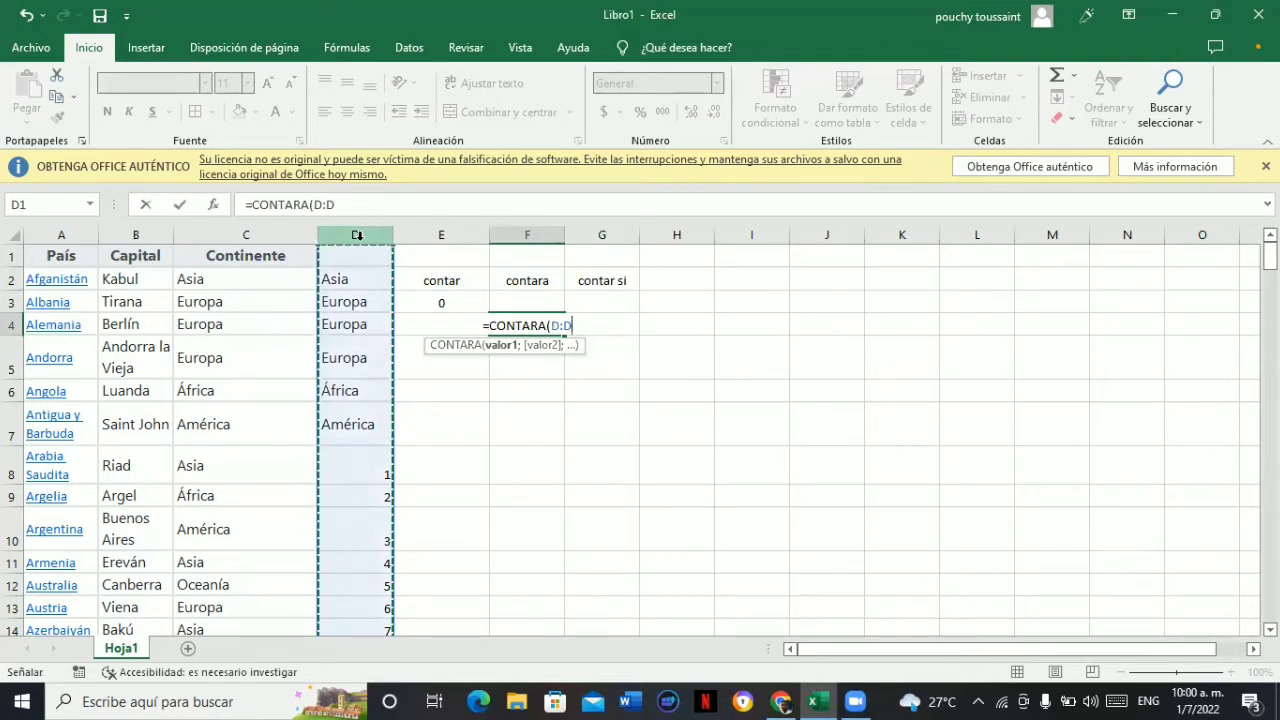
pyautogui.press('BackSpace')
pyautogui.press('BackSpace')
pyautogui.press('BackSpace')
pyautogui.press('BackSpace')
pyautogui.press('BackSpace')
pyautogui.press('BackSpace')
pyautogui.press('BackSpace')
pyautogui.press('BackSpace')
pyautogui.press('BackSpace')
pyautogui.press('BackSpace')
pyautogui.press('BackSpace')
pyautogui.press('BackSpace')
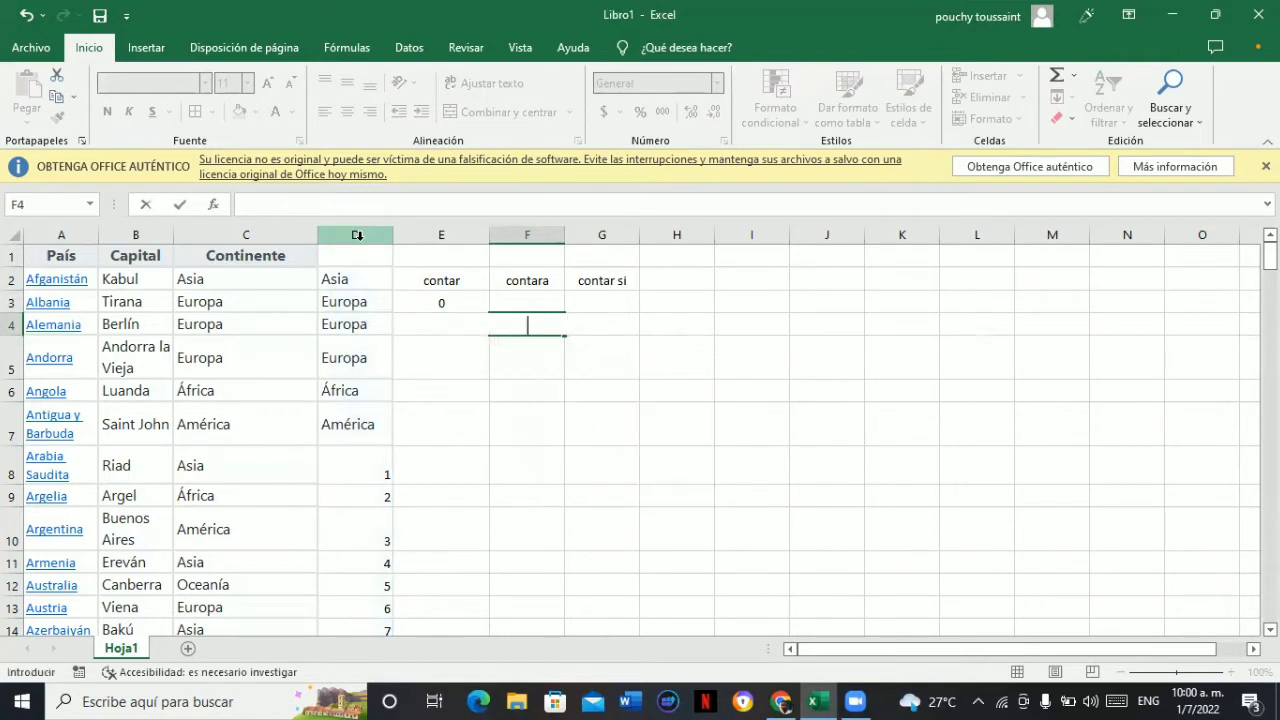
pyautogui.click(845, 438)
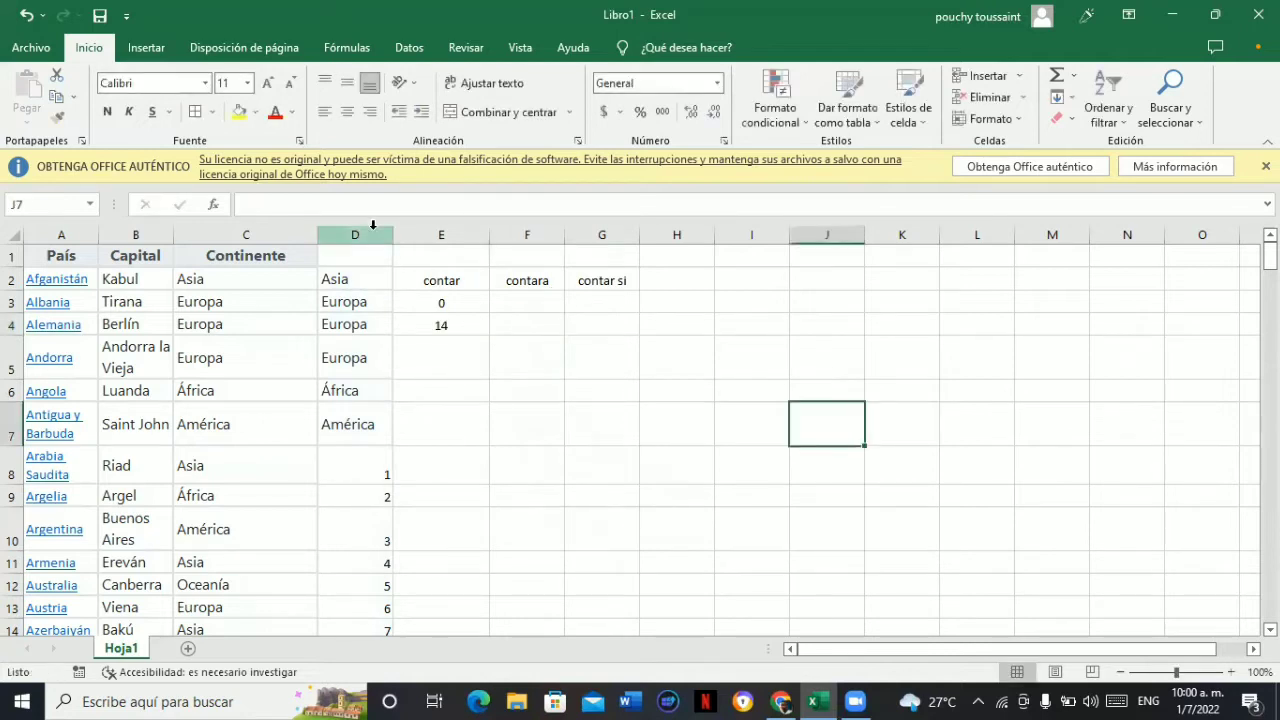
# Insert a blank column before column D and move the data from column E into column D
pyautogui.rightClick(371, 228)
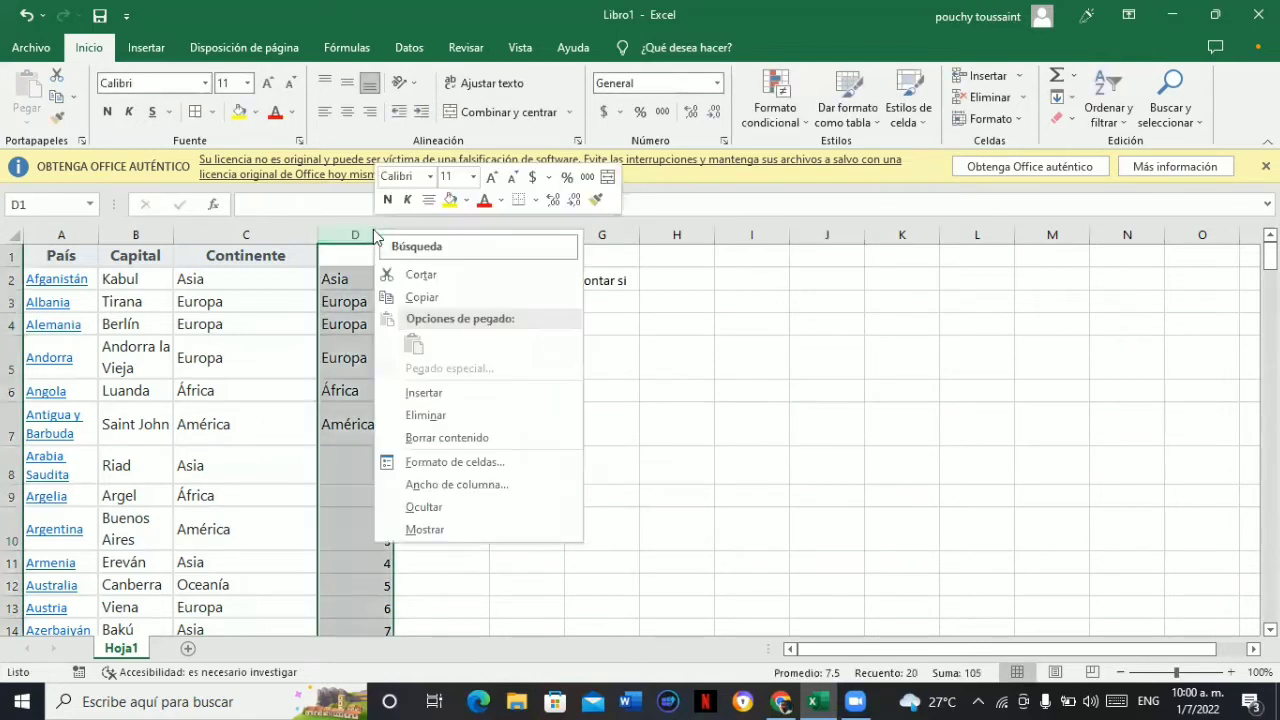
pyautogui.click(424, 397)
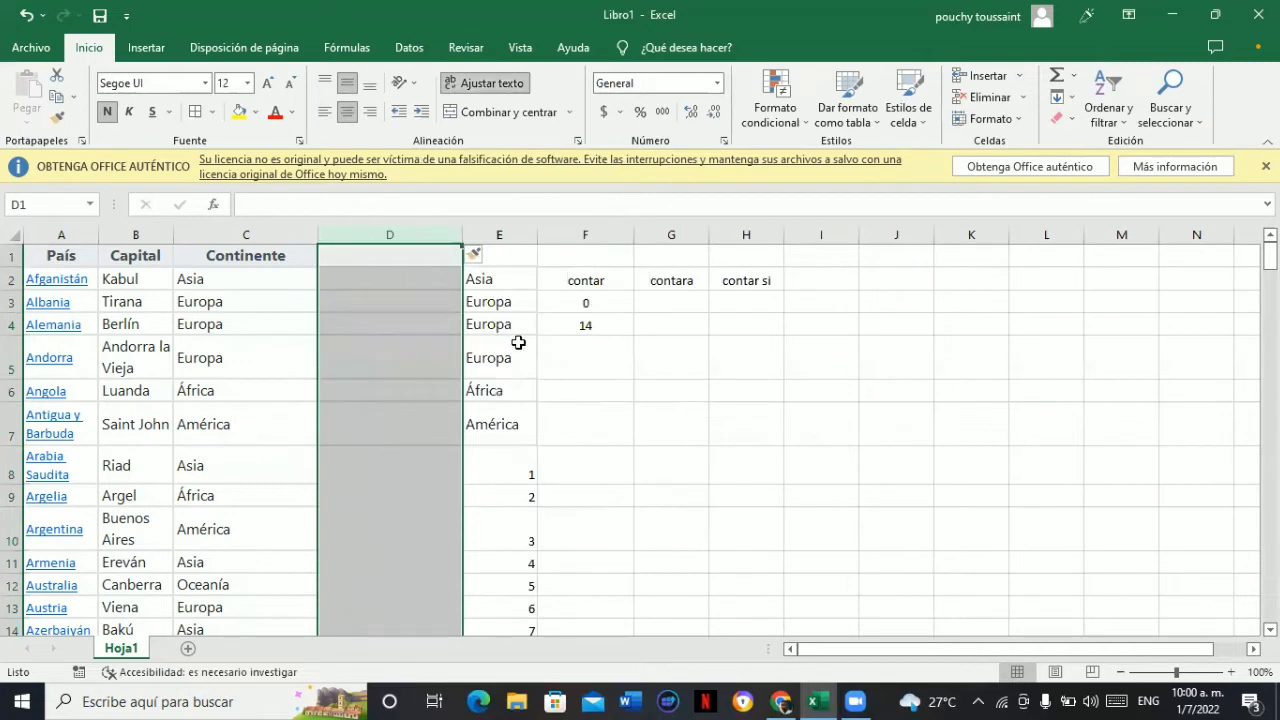
pyautogui.click(499, 233)
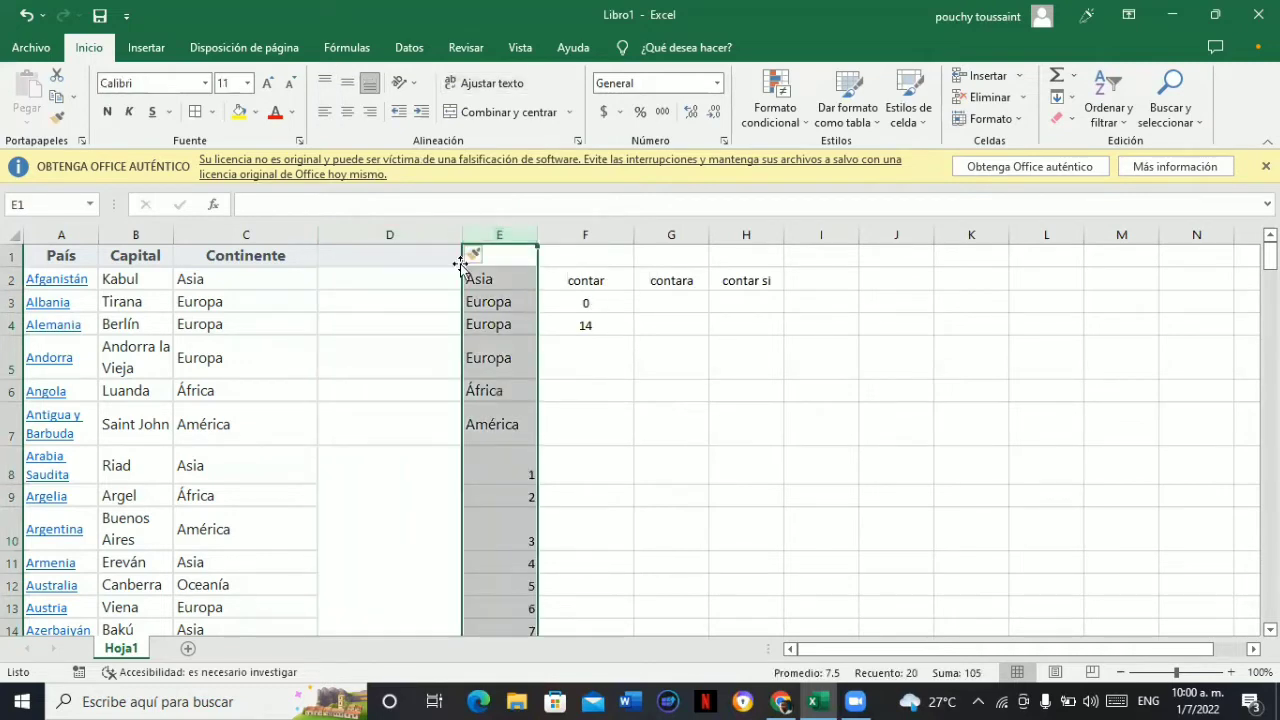
pyautogui.moveTo(456, 263); pyautogui.dragTo(380, 258)
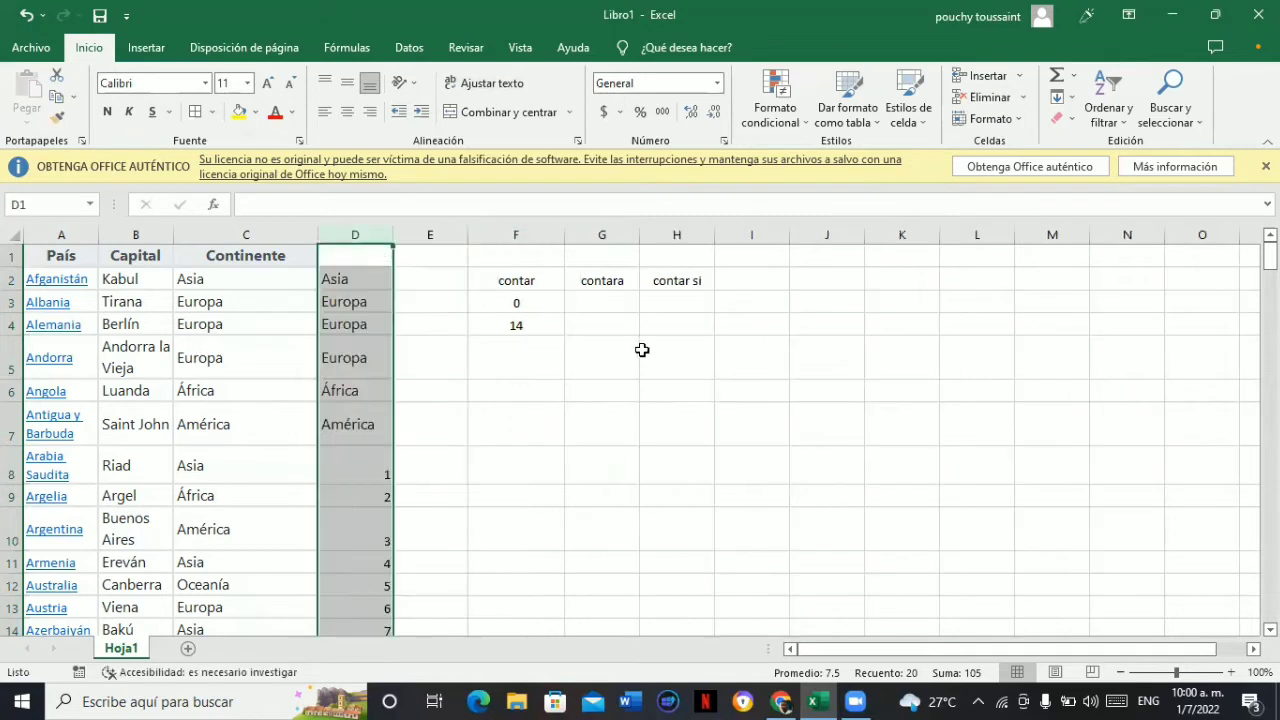
pyautogui.click(601, 324)
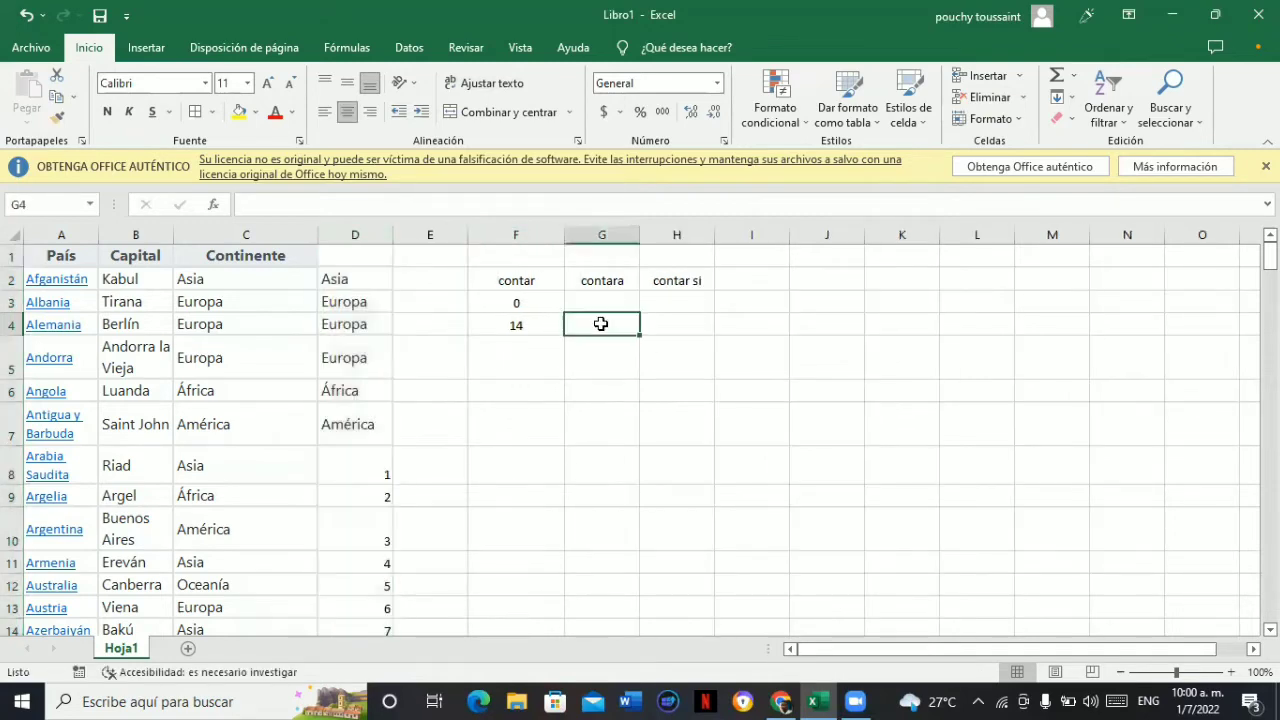
# Insert another blank column at column E to separate the data from the counting functions
pyautogui.click(431, 240)
pyautogui.rightClick(431, 240)
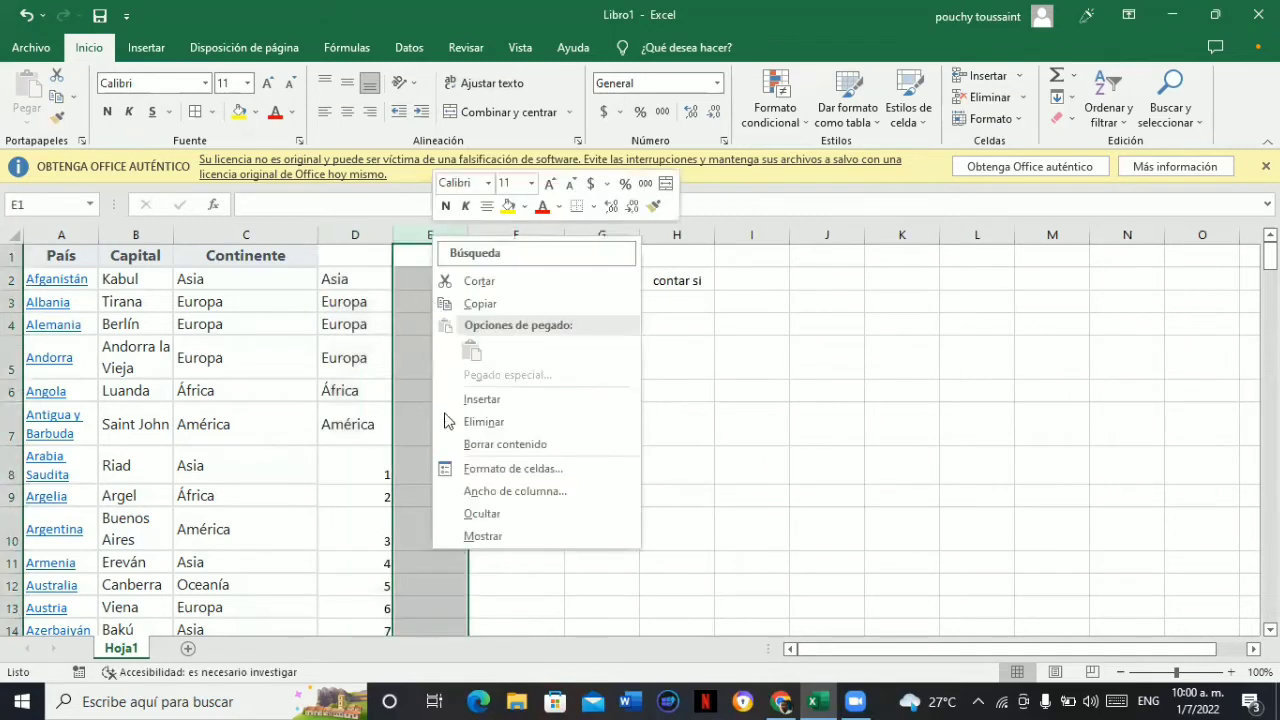
pyautogui.click(482, 400)
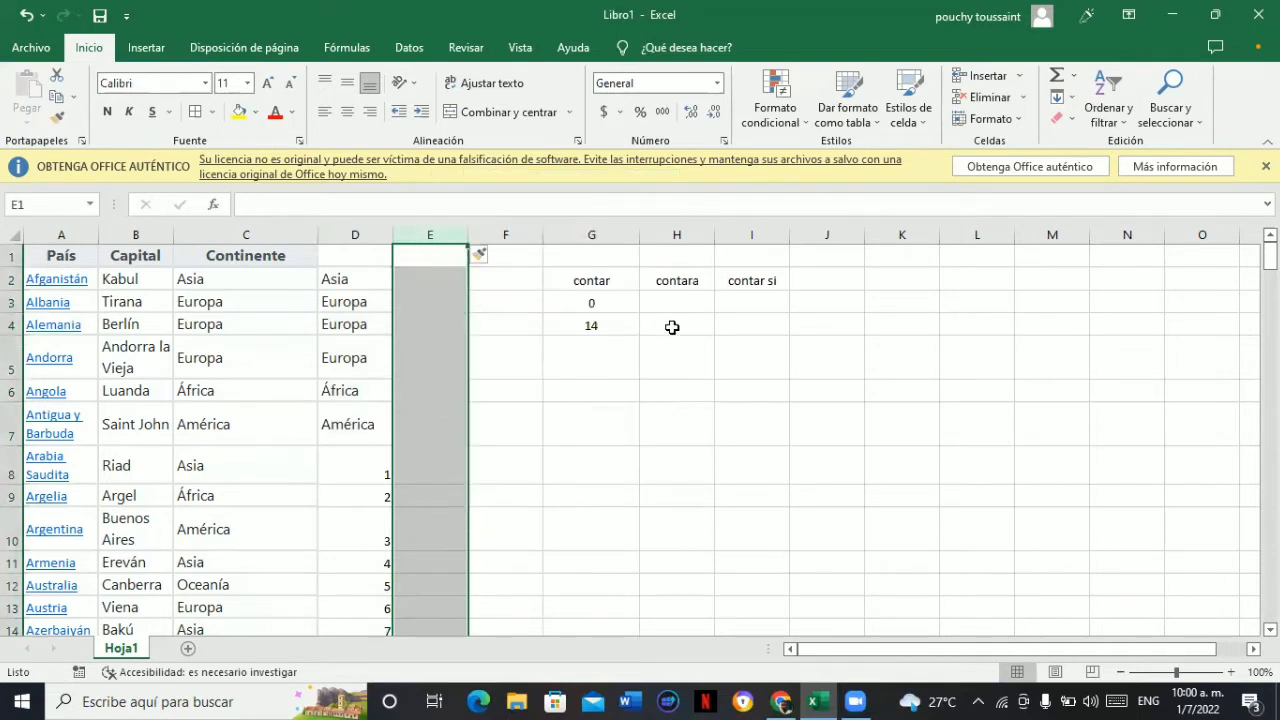
pyautogui.click(670, 326)
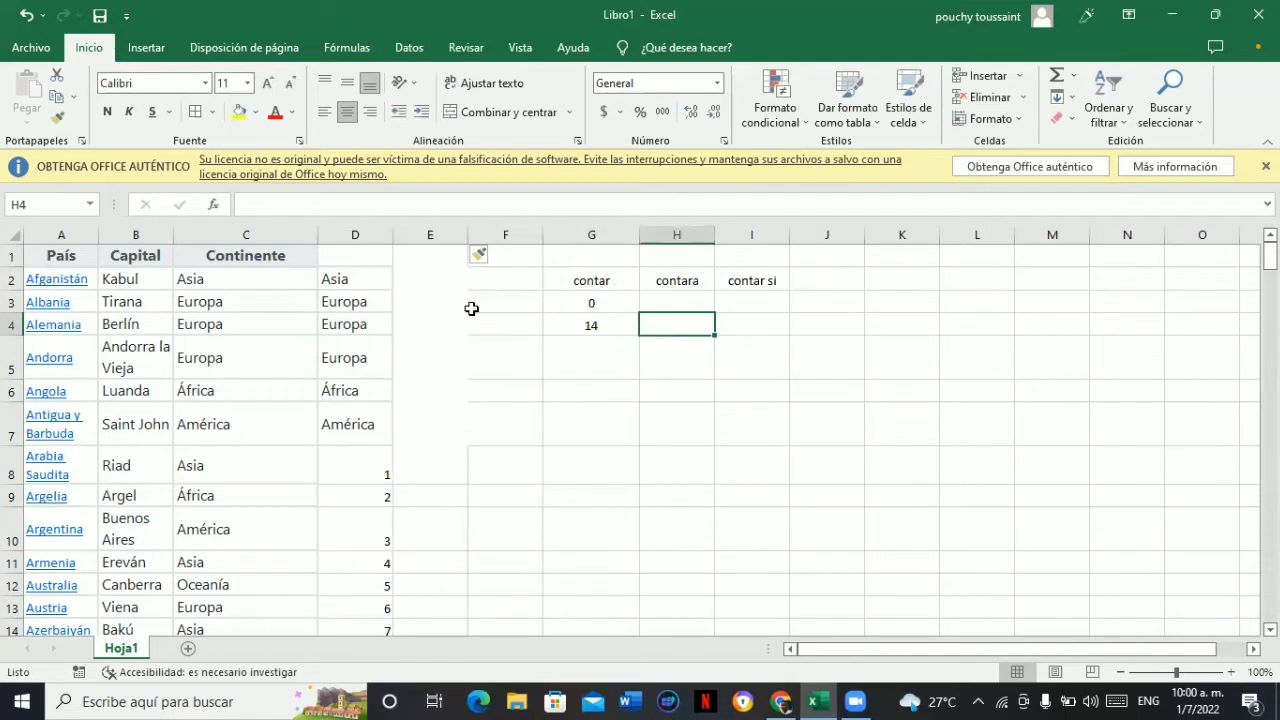
# Remove all cell borders from the range E1:E8
pyautogui.click(430, 255)
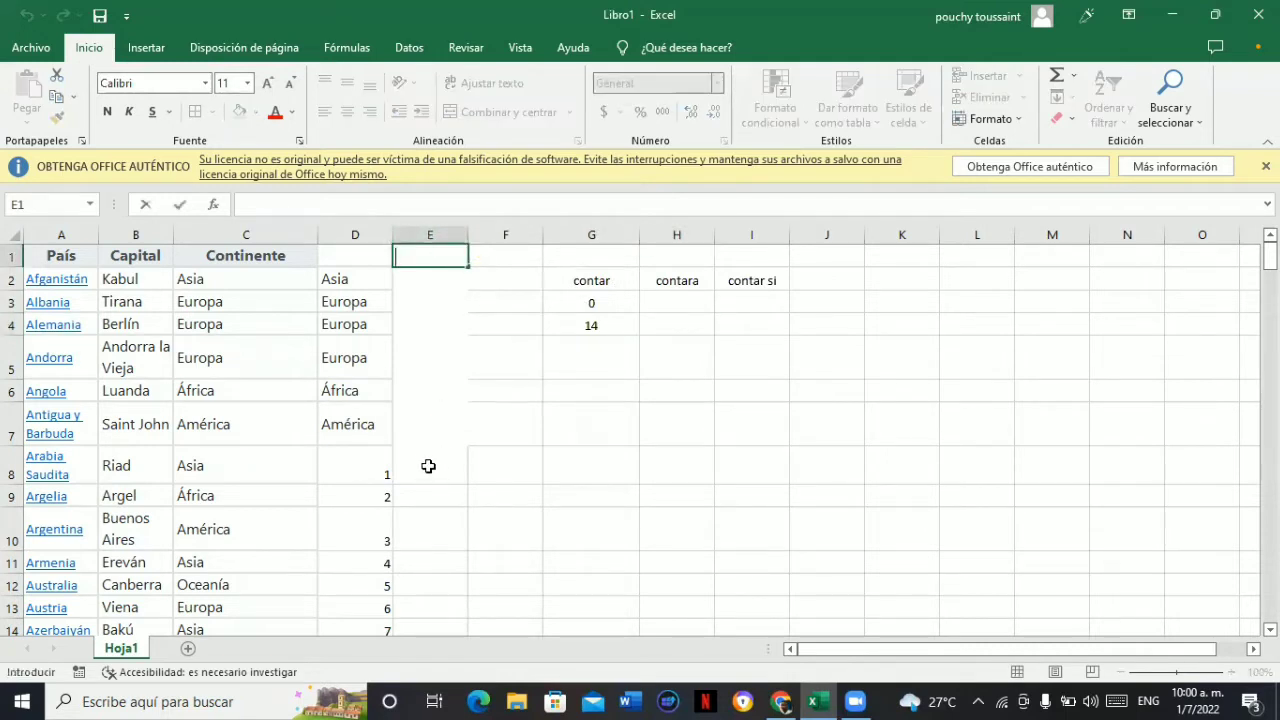
pyautogui.moveTo(428, 468); pyautogui.dragTo(428, 250)
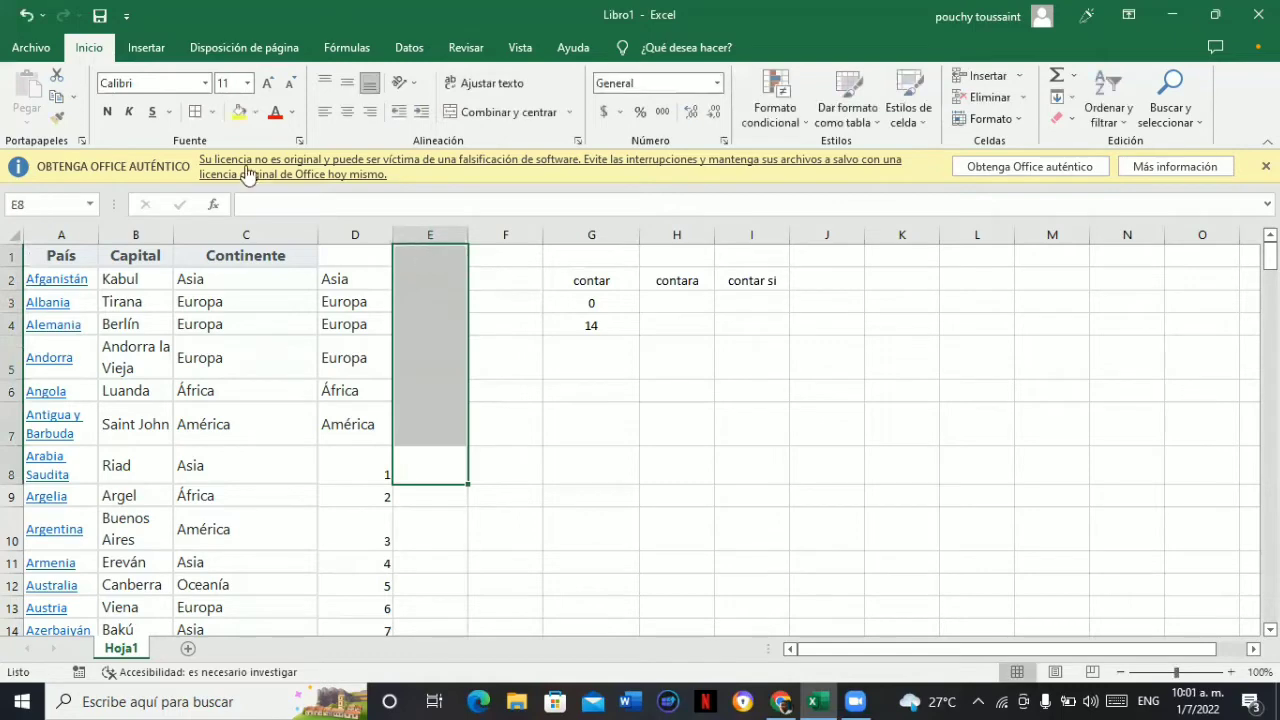
pyautogui.click(213, 113)
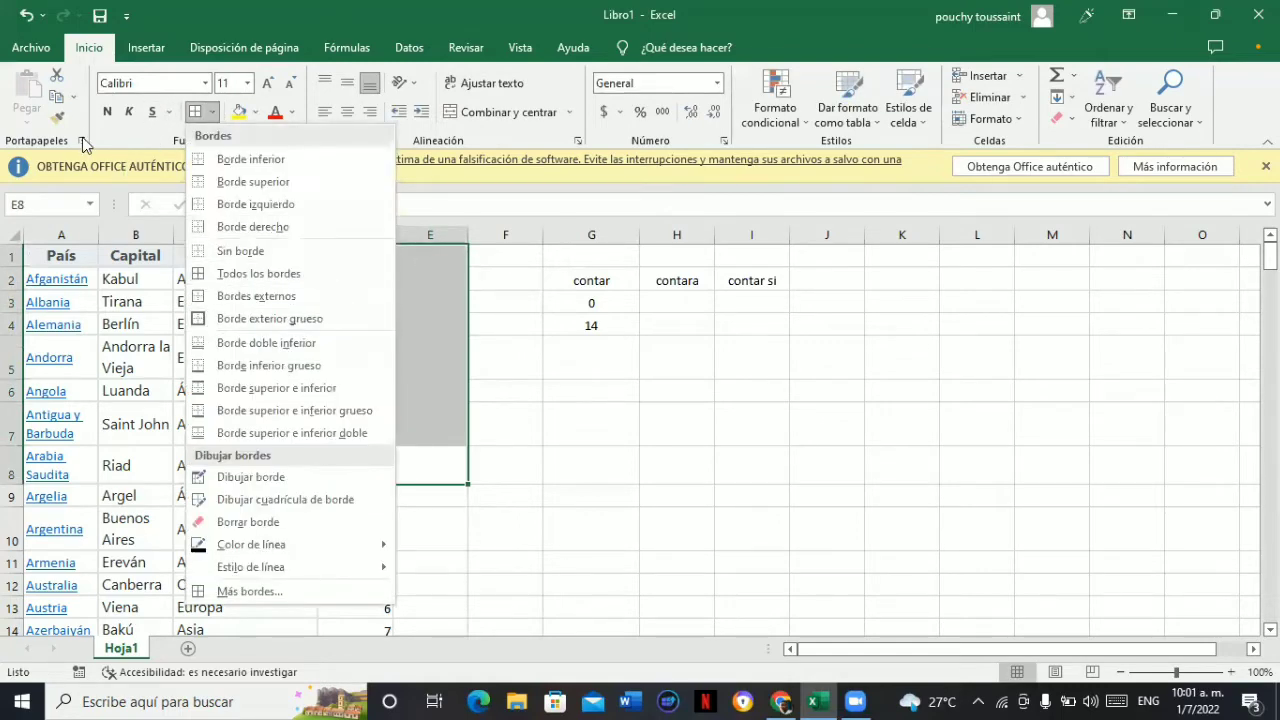
pyautogui.click(118, 137)
pyautogui.click(213, 113)
pyautogui.click(219, 252)
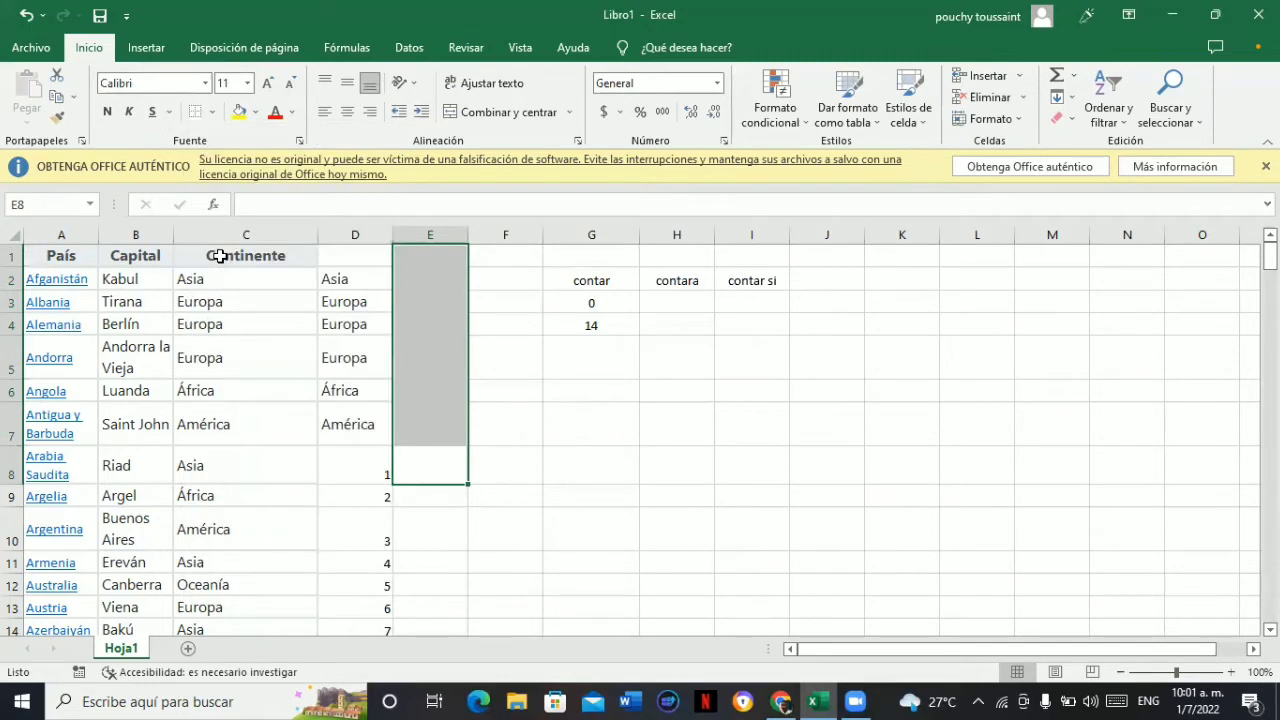
# Try the all-borders option on the range E1:E8 and clear the borders again
pyautogui.click(211, 116)
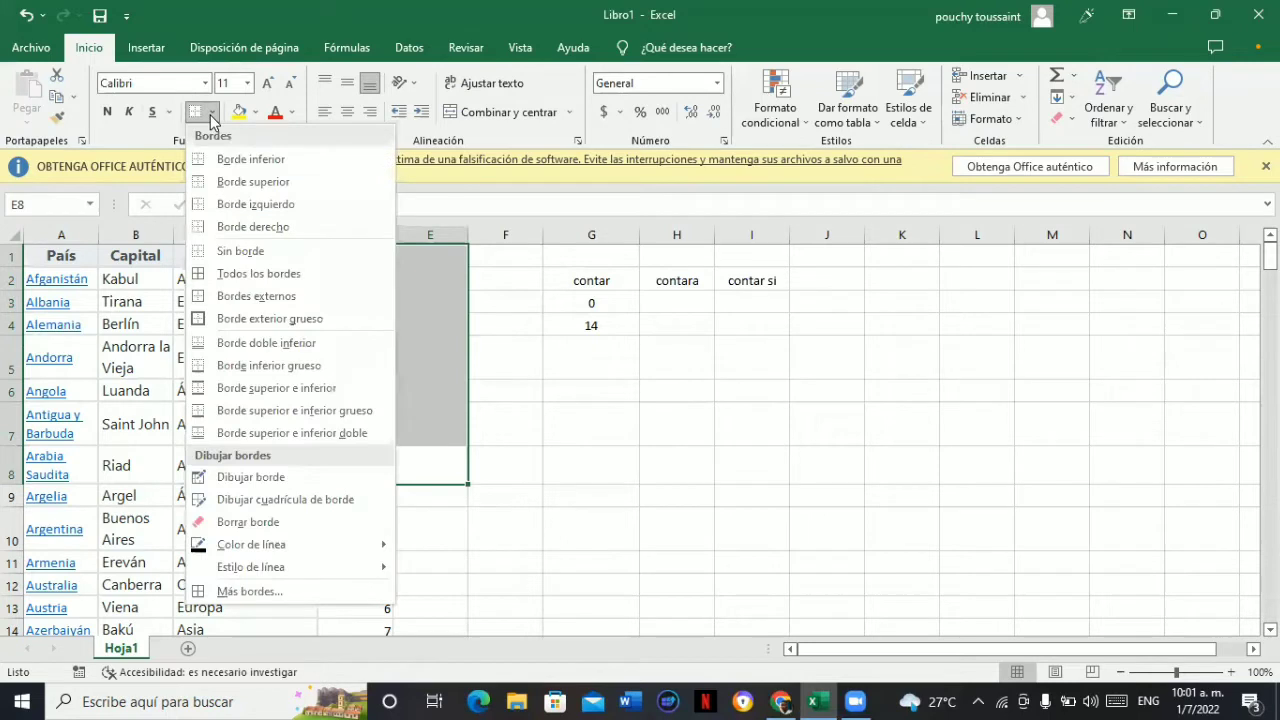
pyautogui.click(223, 276)
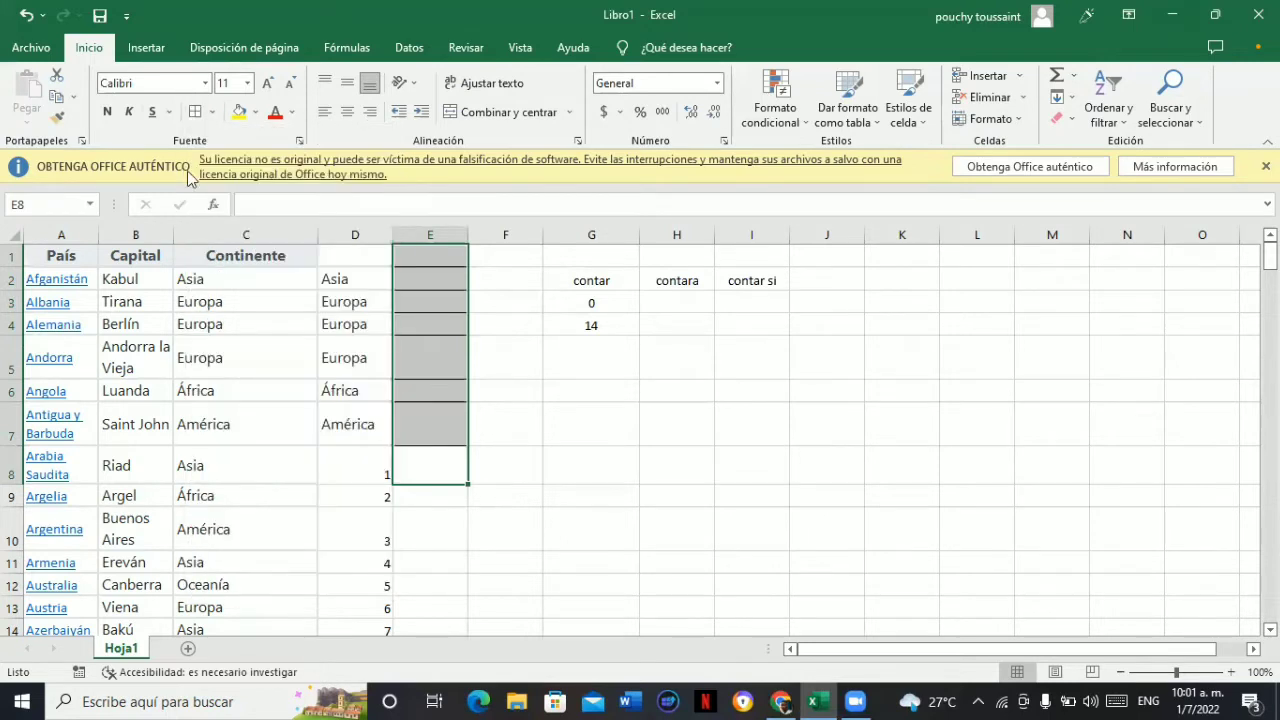
pyautogui.click(212, 113)
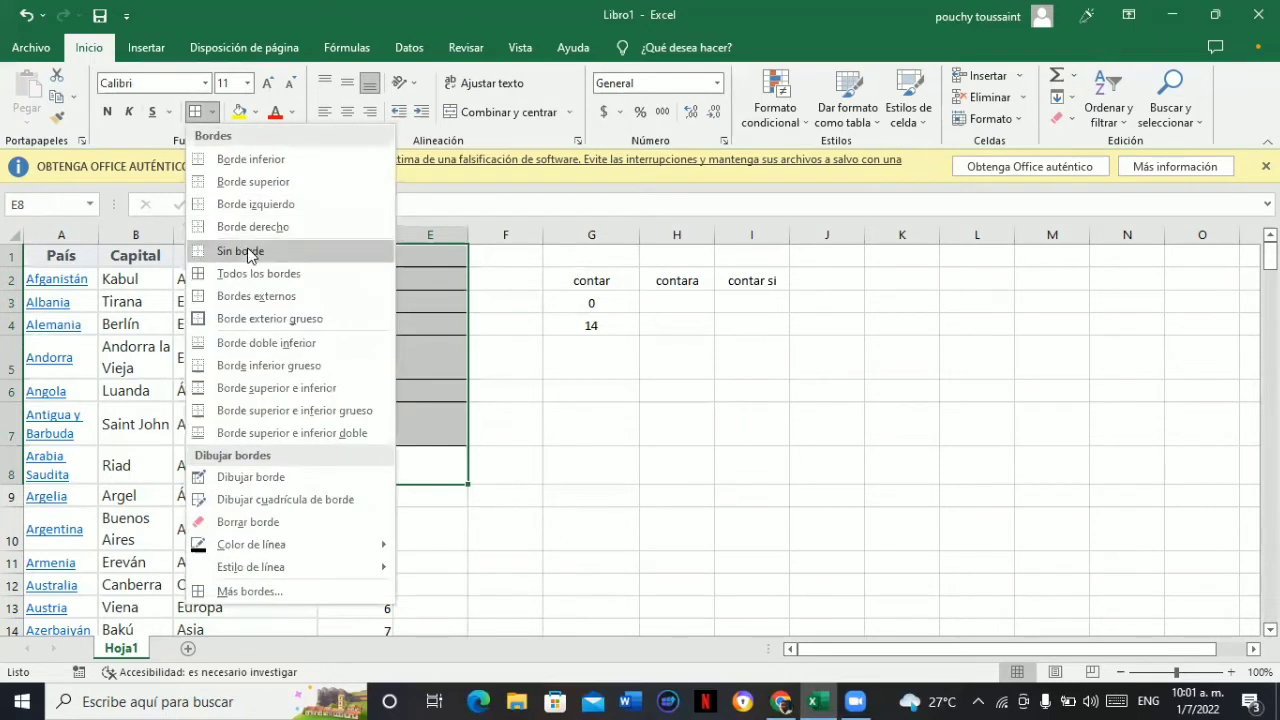
pyautogui.click(247, 247)
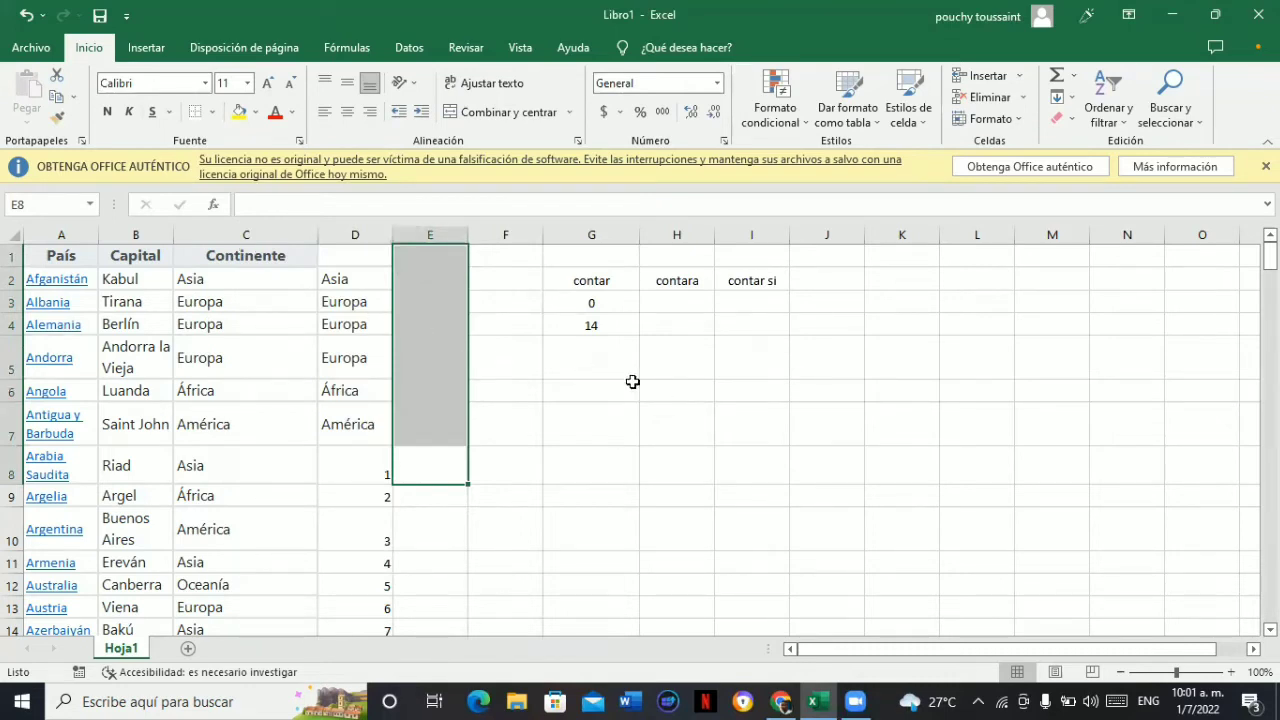
pyautogui.click(666, 324)
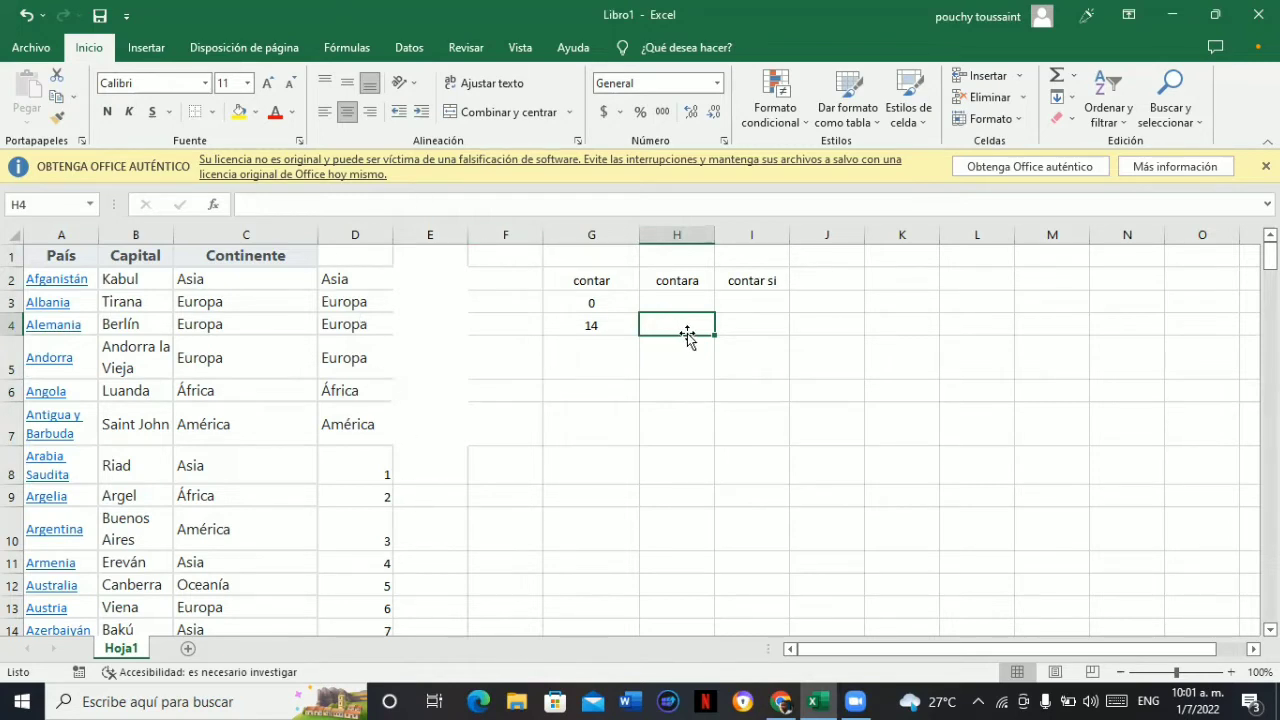
# Count the non-empty cells of column D in cell H4 with the formula =CONTARA(D:D)
pyautogui.write('=')
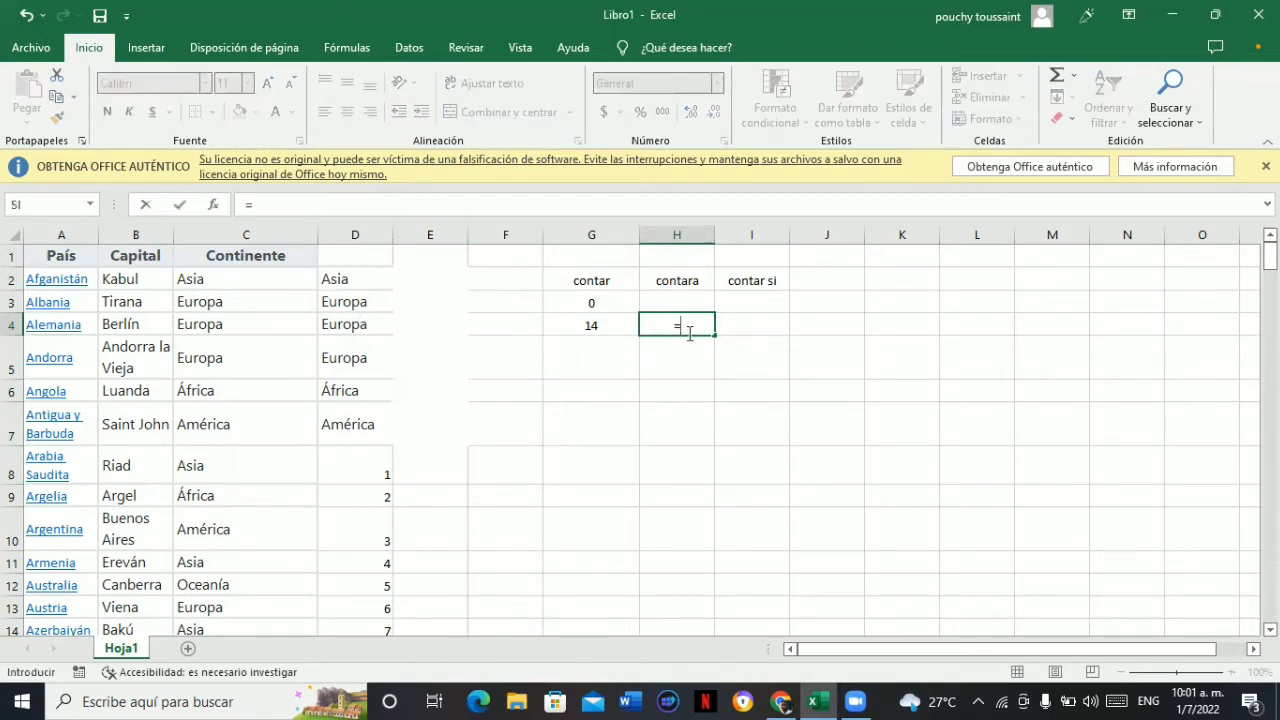
pyautogui.write('cont')
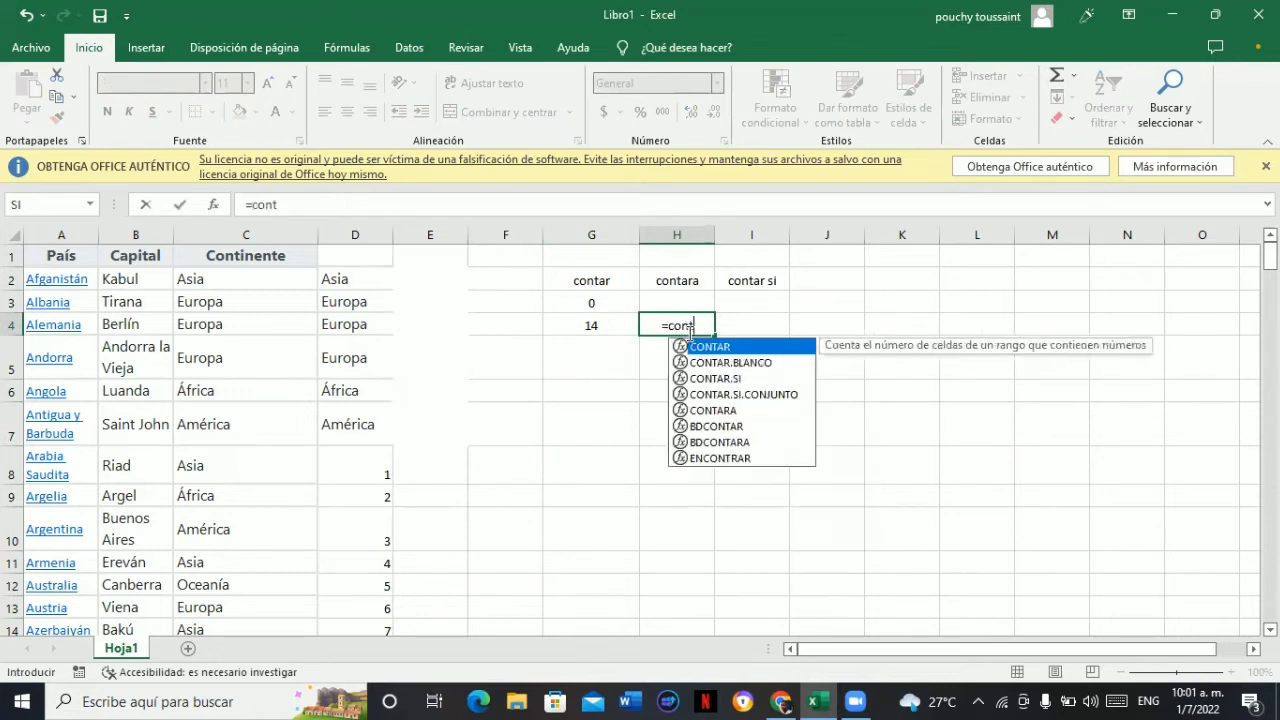
pyautogui.doubleClick(710, 412)
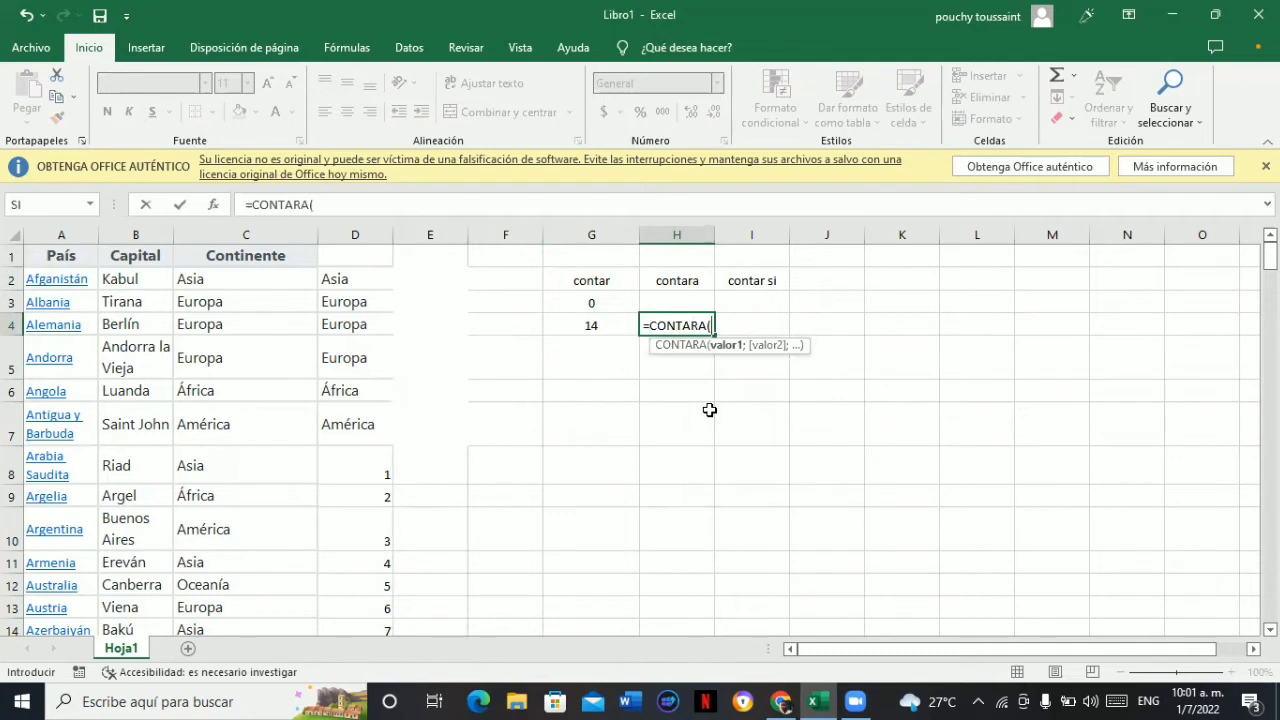
pyautogui.click(358, 237)
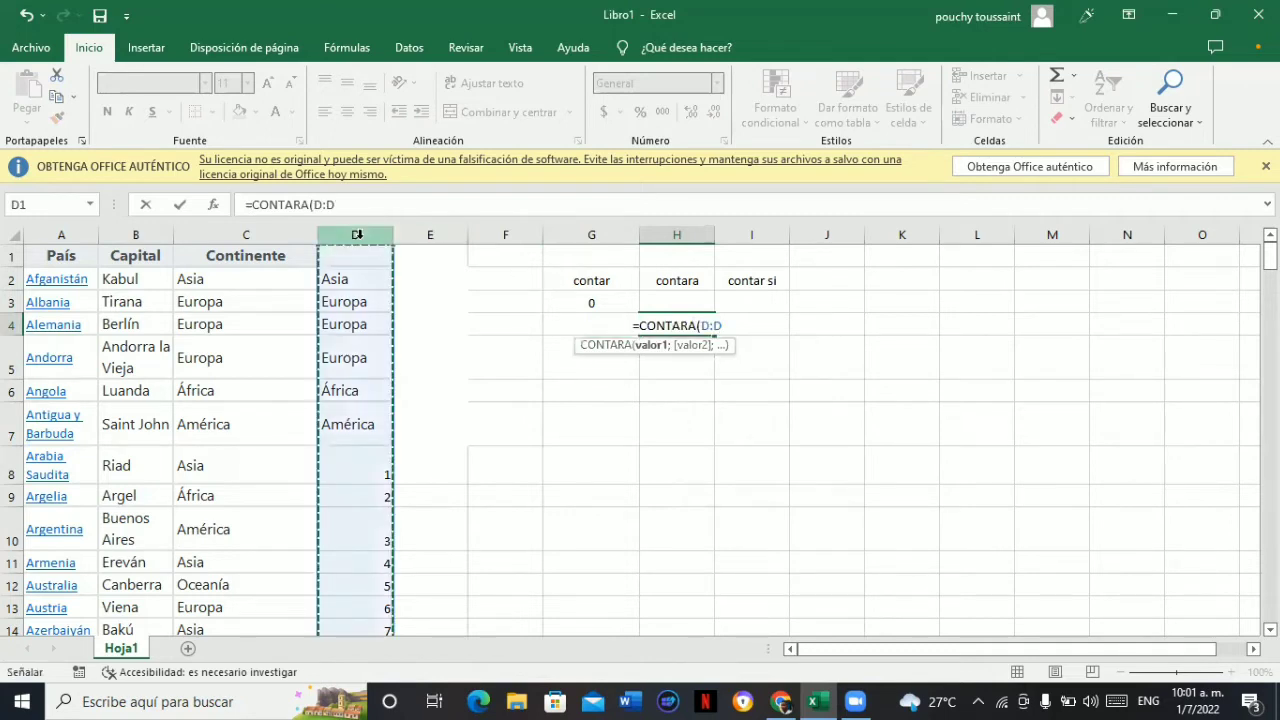
pyautogui.write(')')
pyautogui.press('Return')
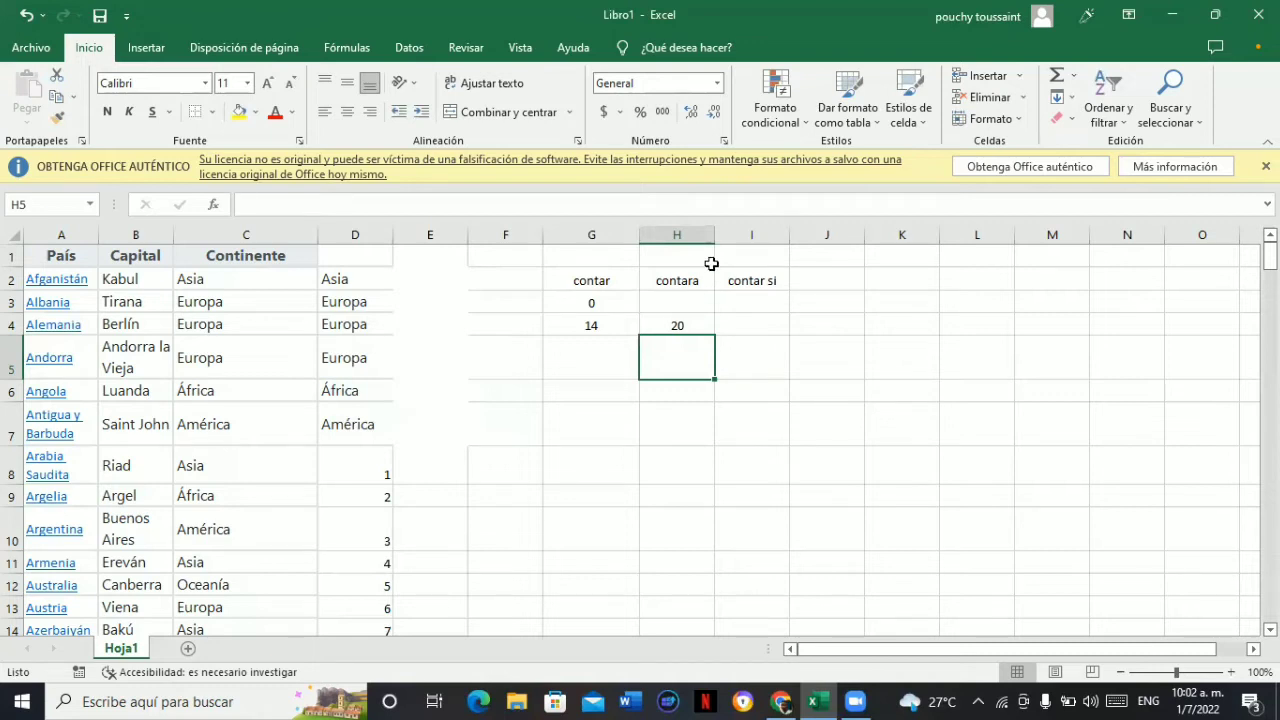
# Enter the formula =CONTAR.SI(A:C;asia) in cell I4 to count the Asia entries in columns A to C
pyautogui.click(743, 327)
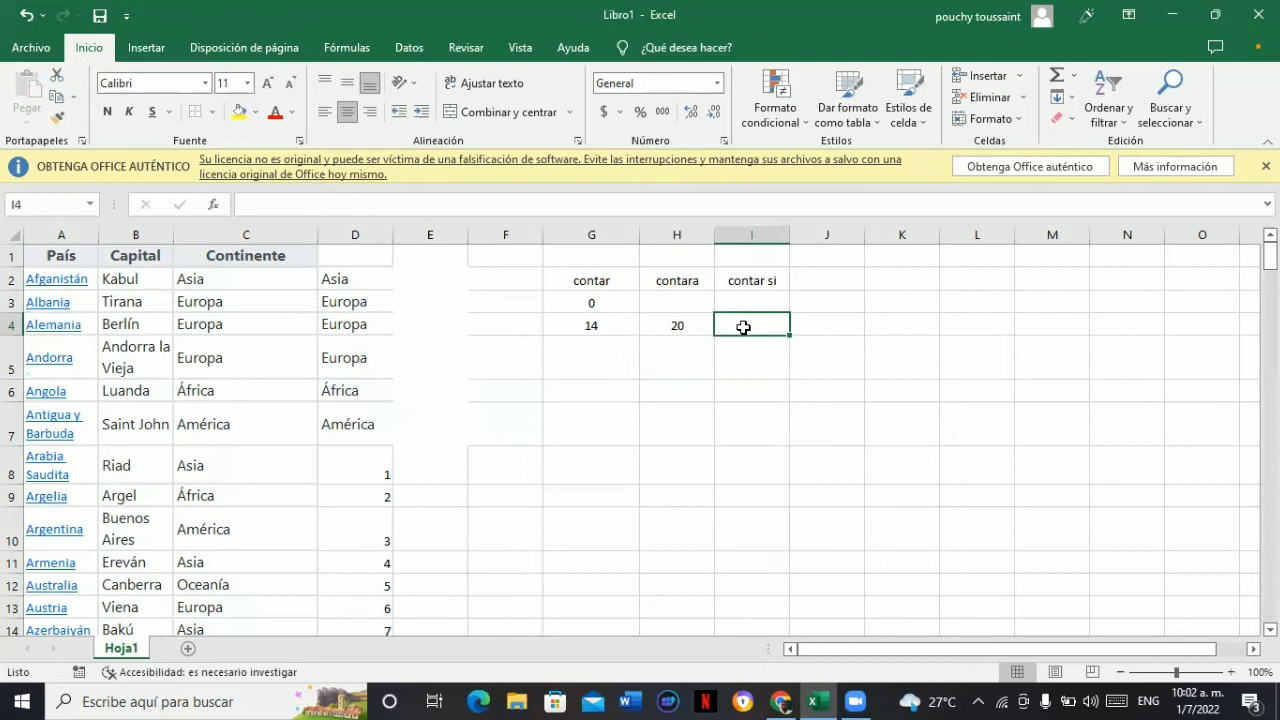
pyautogui.write('=')
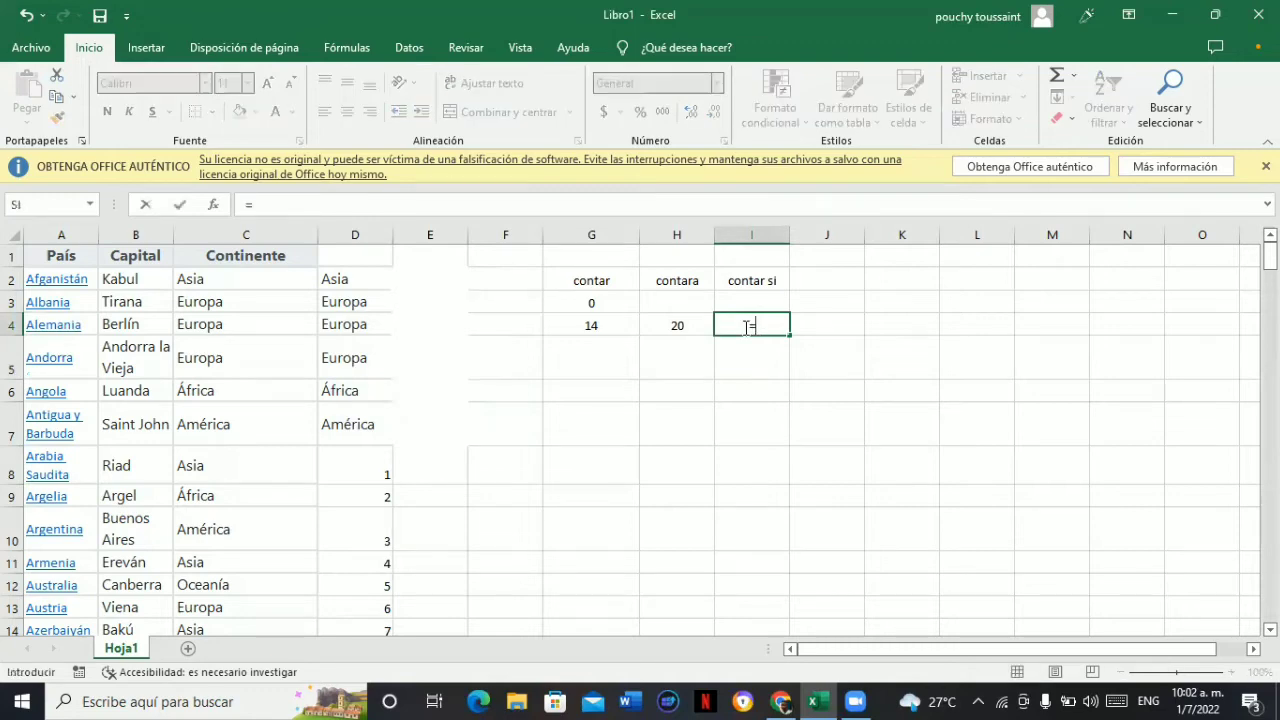
pyautogui.write('contar')
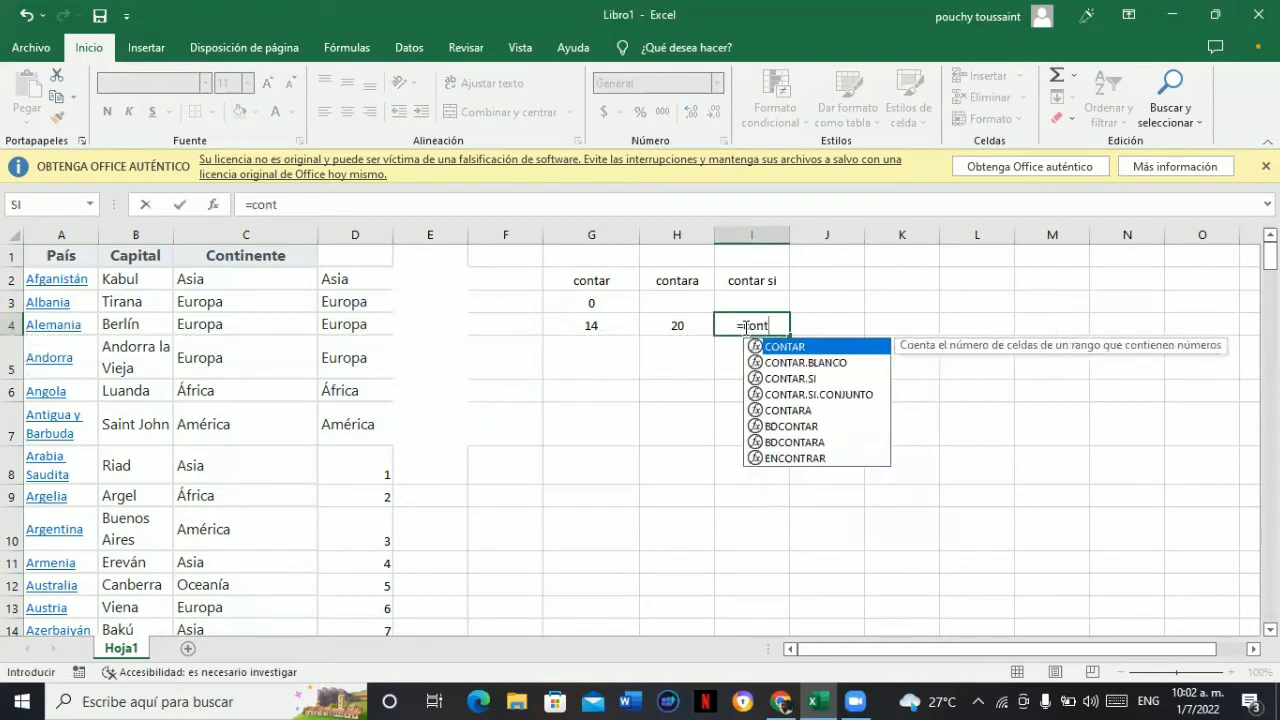
pyautogui.doubleClick(801, 377)
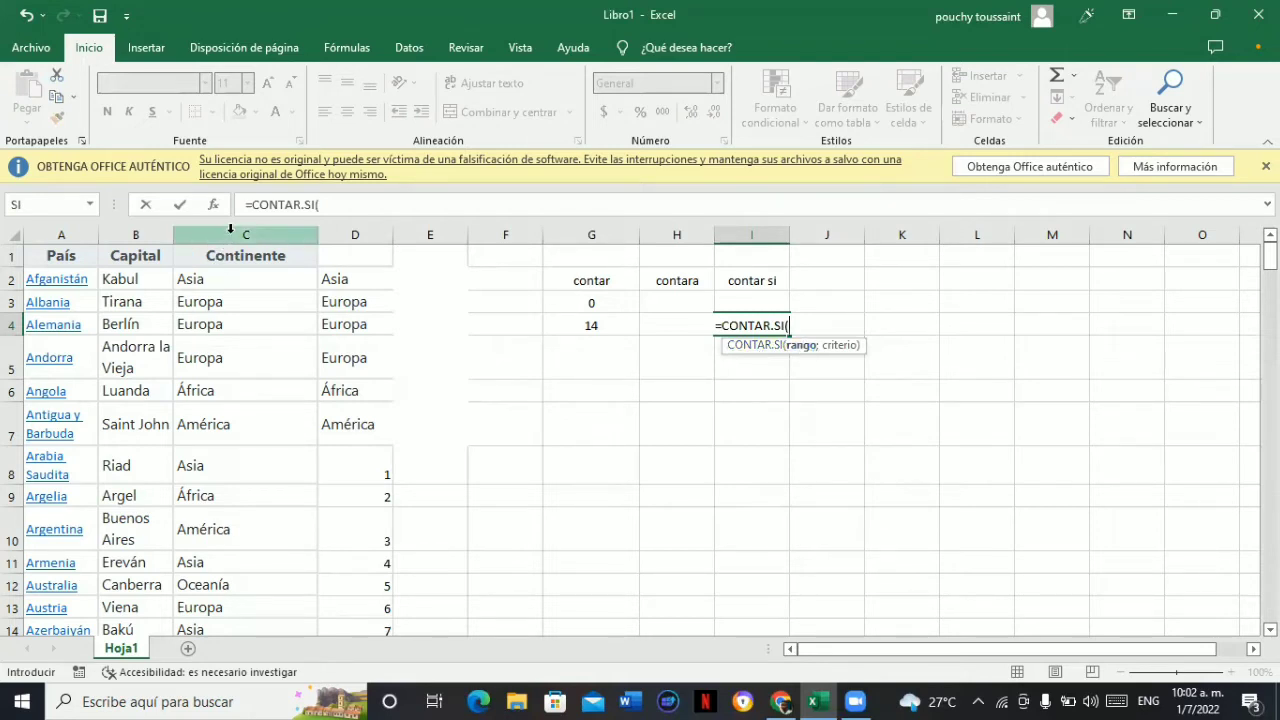
pyautogui.moveTo(61, 234); pyautogui.dragTo(230, 230)
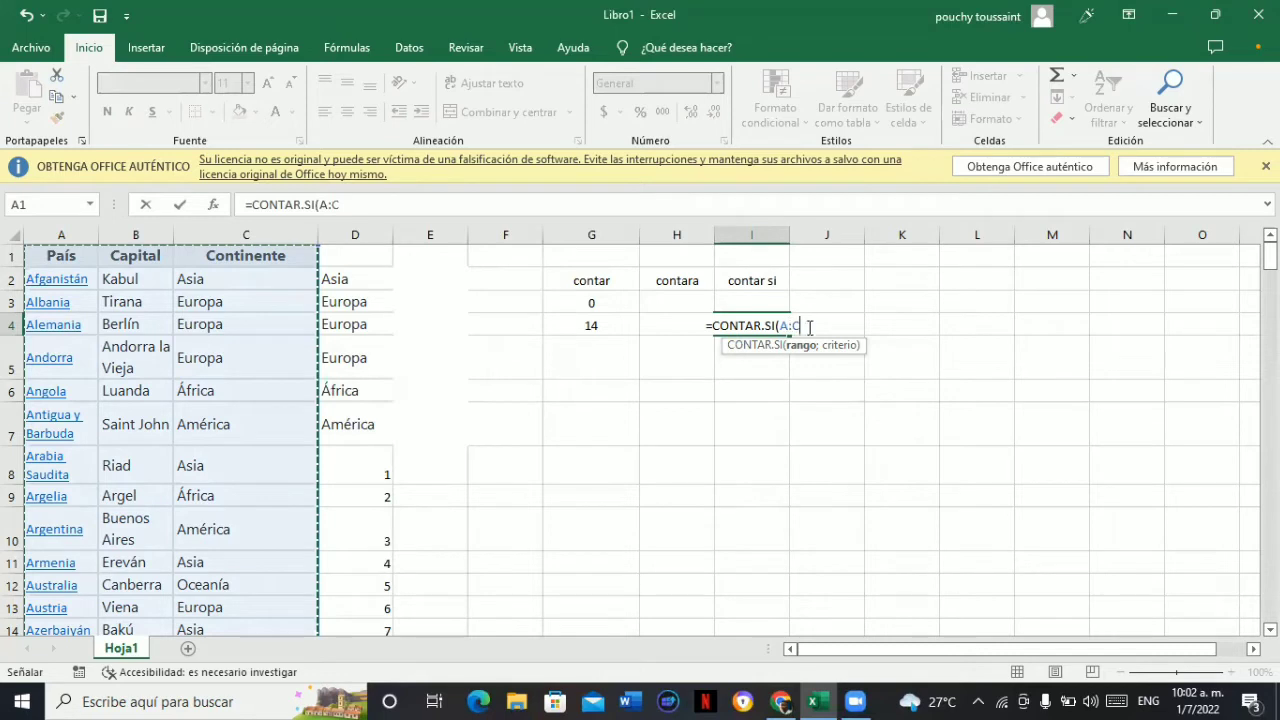
pyautogui.write(';')
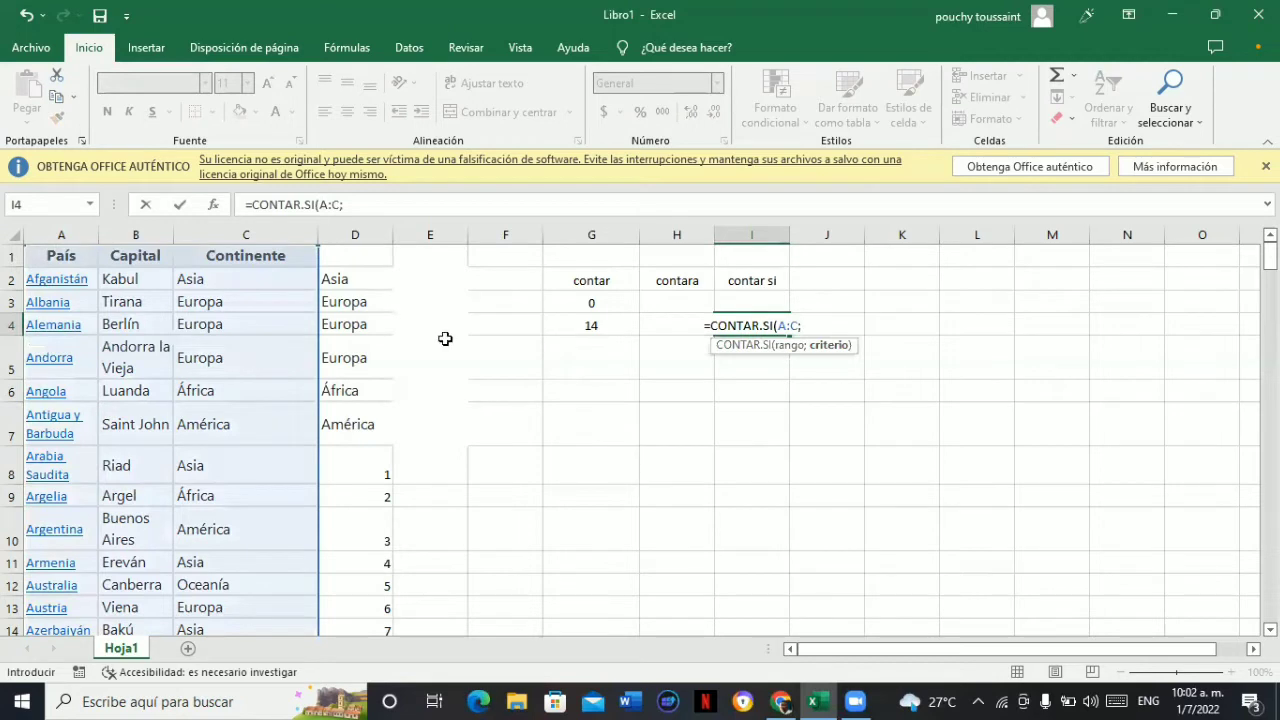
pyautogui.write('asia')
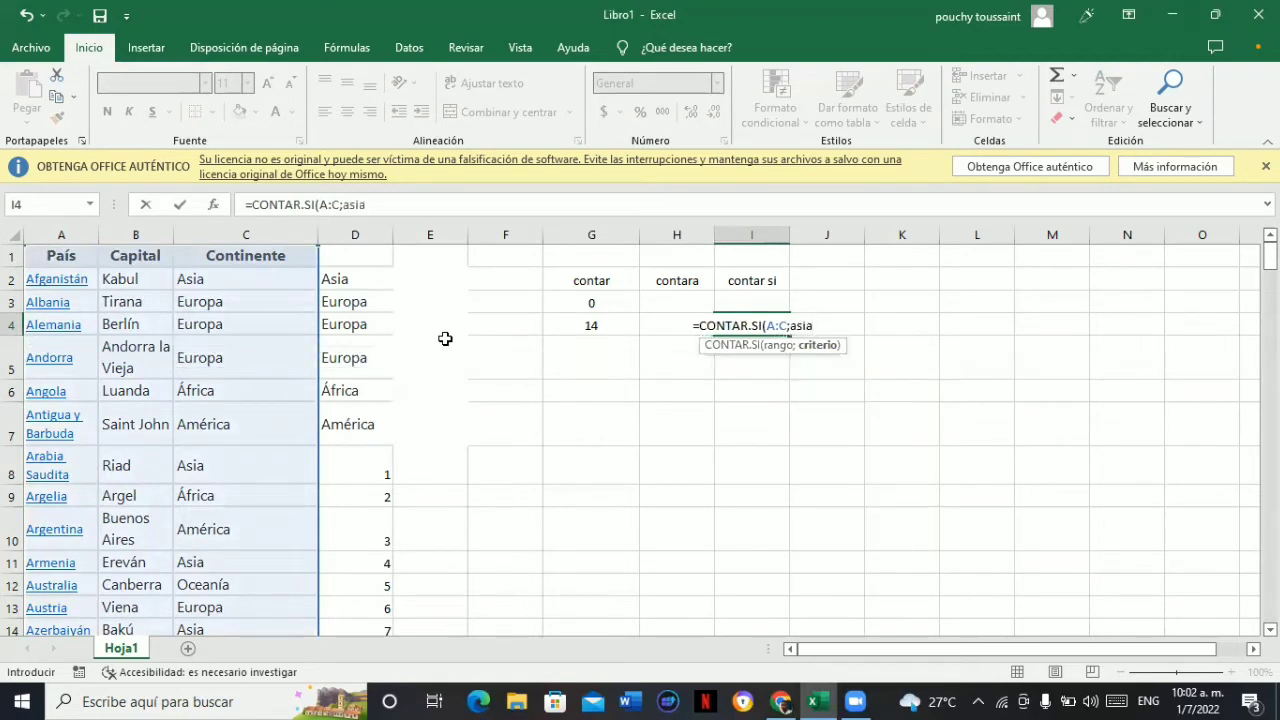
pyautogui.write('0')
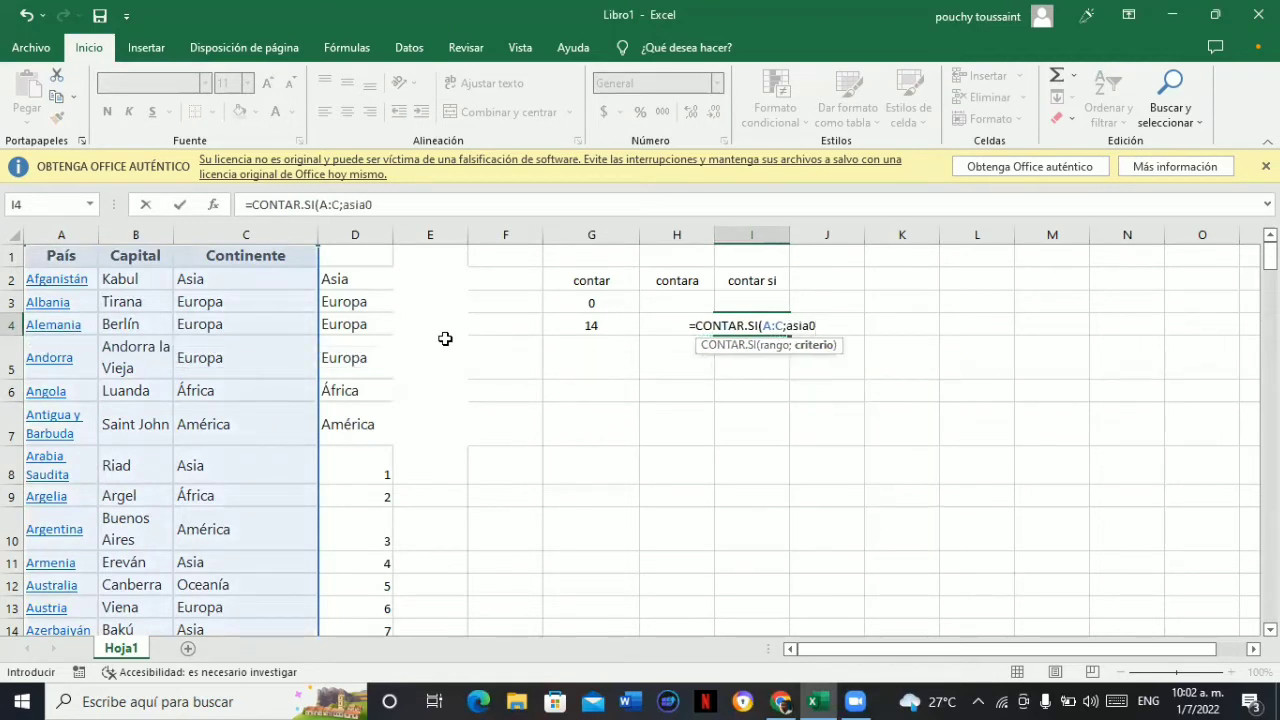
pyautogui.press('BackSpace')
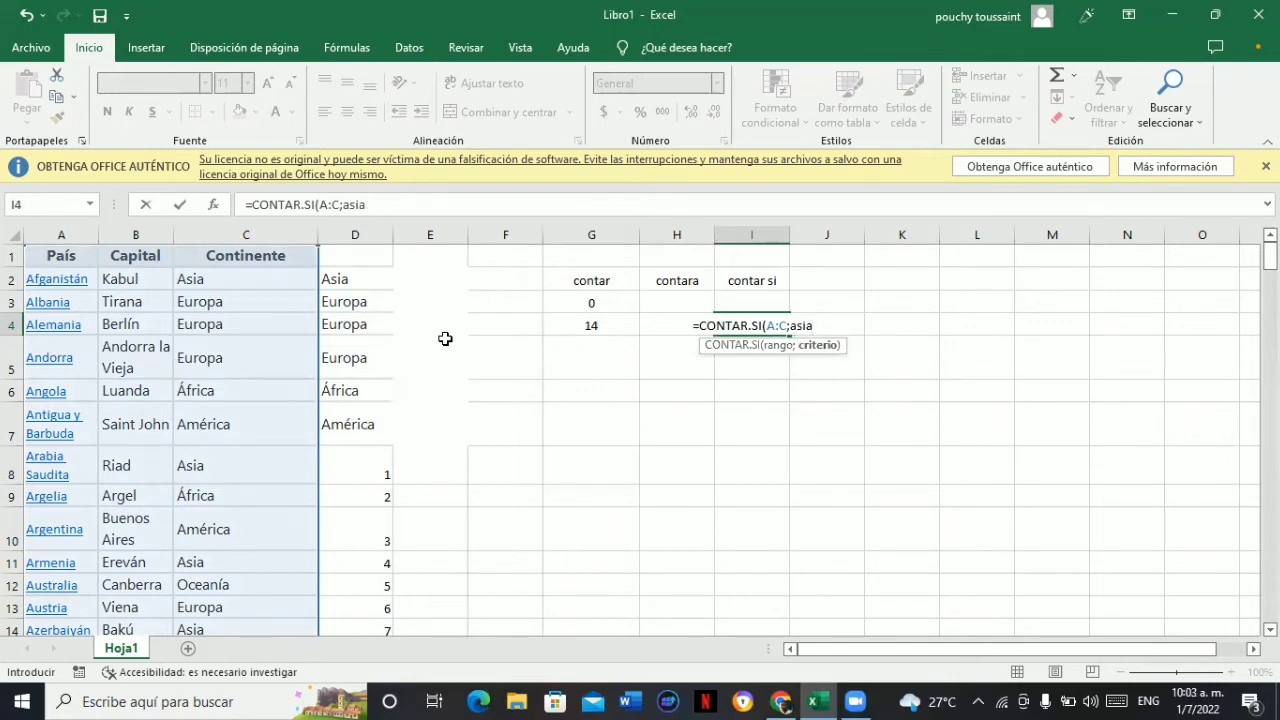
pyautogui.write(')')
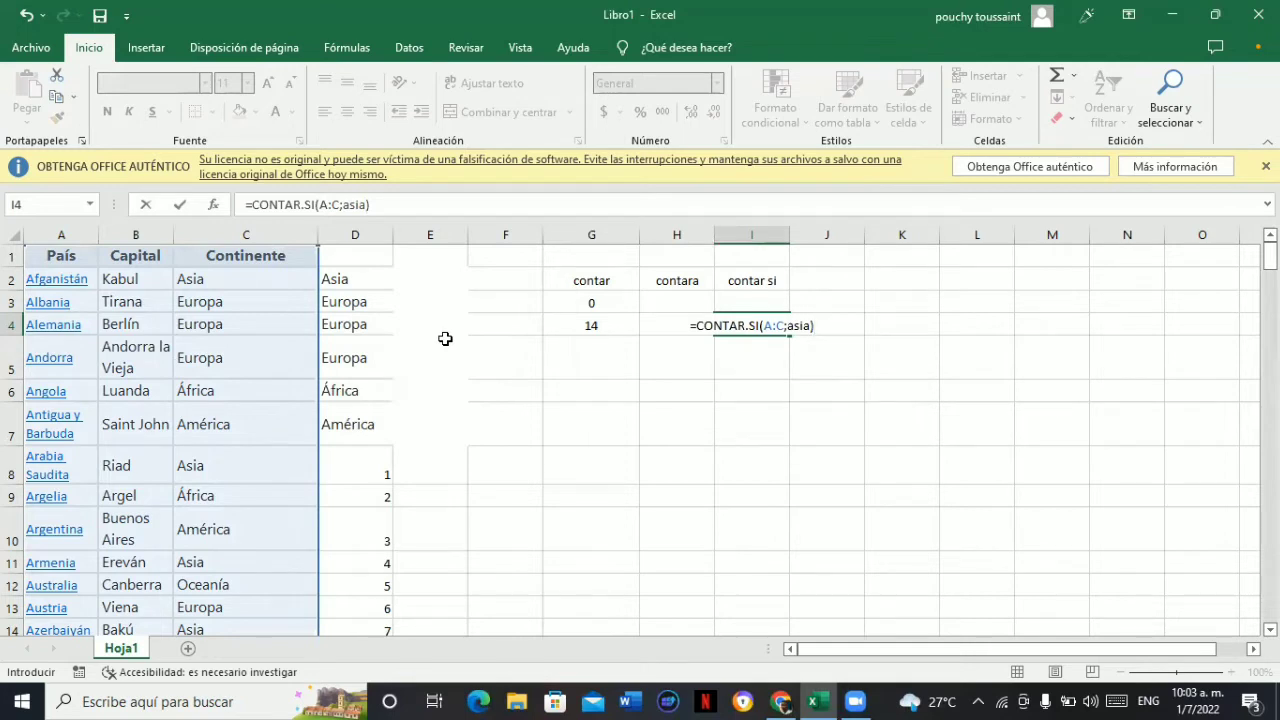
pyautogui.press('Return')
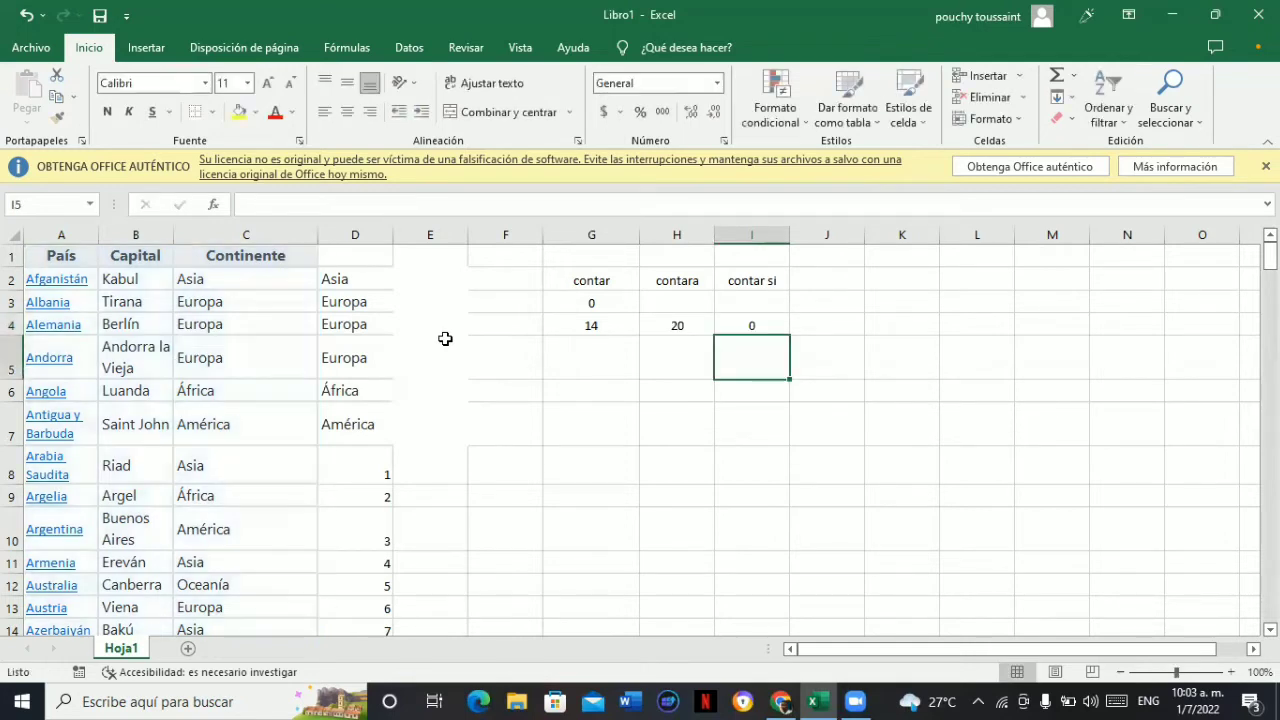
# Correct the criterion in cell I4 by enclosing asia in quotation marks, giving =CONTAR.SI(A:C;"asia")
pyautogui.doubleClick(754, 324)
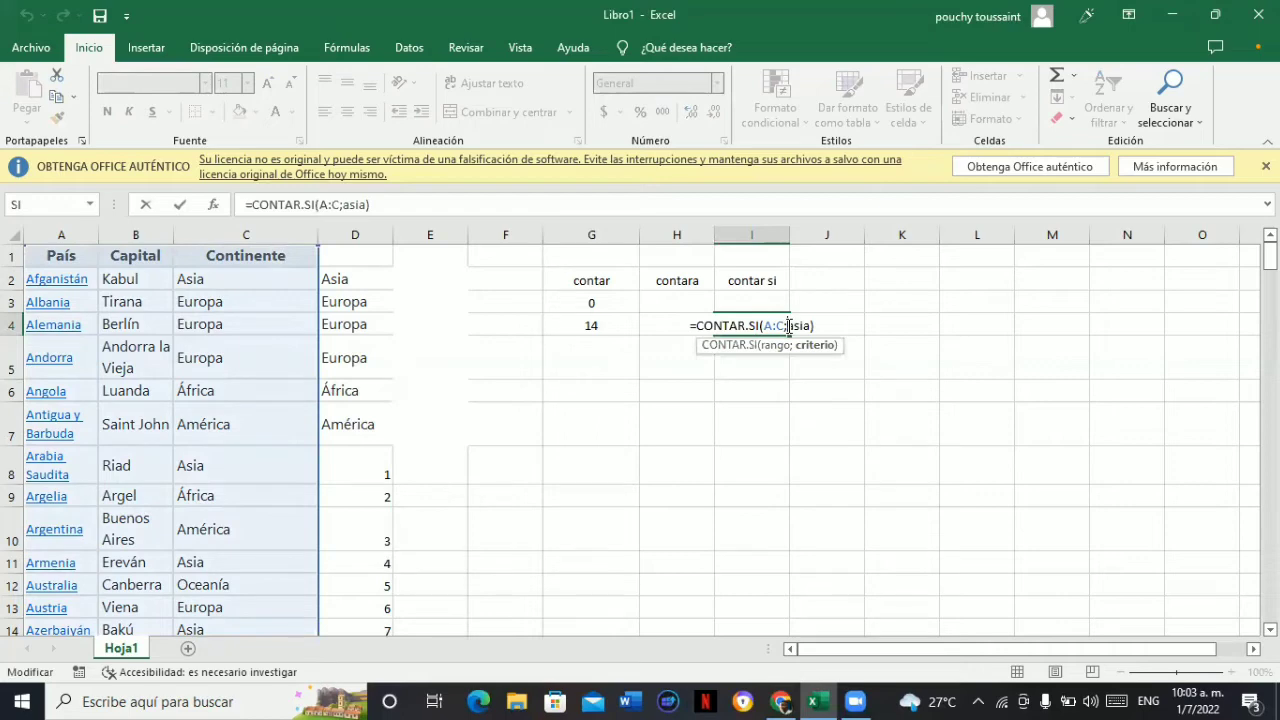
pyautogui.click(789, 326)
pyautogui.write('"')
pyautogui.click(810, 326)
pyautogui.write('"')
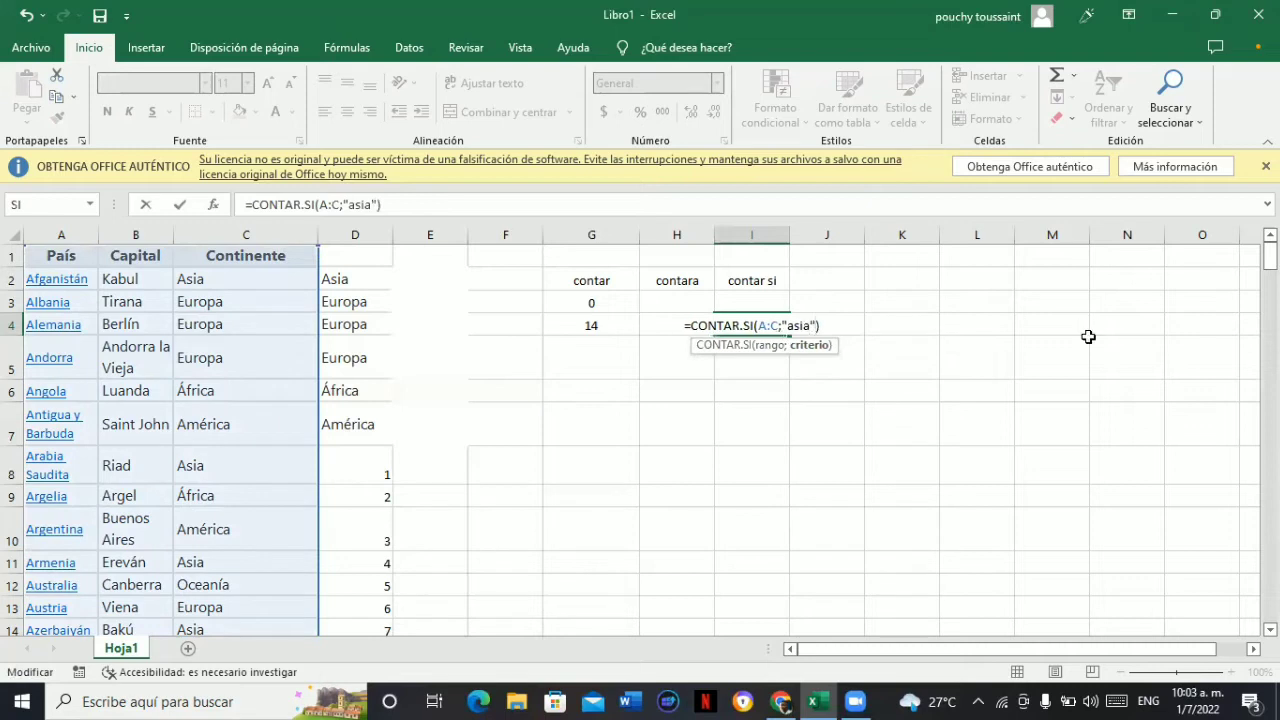
pyautogui.press('Return')
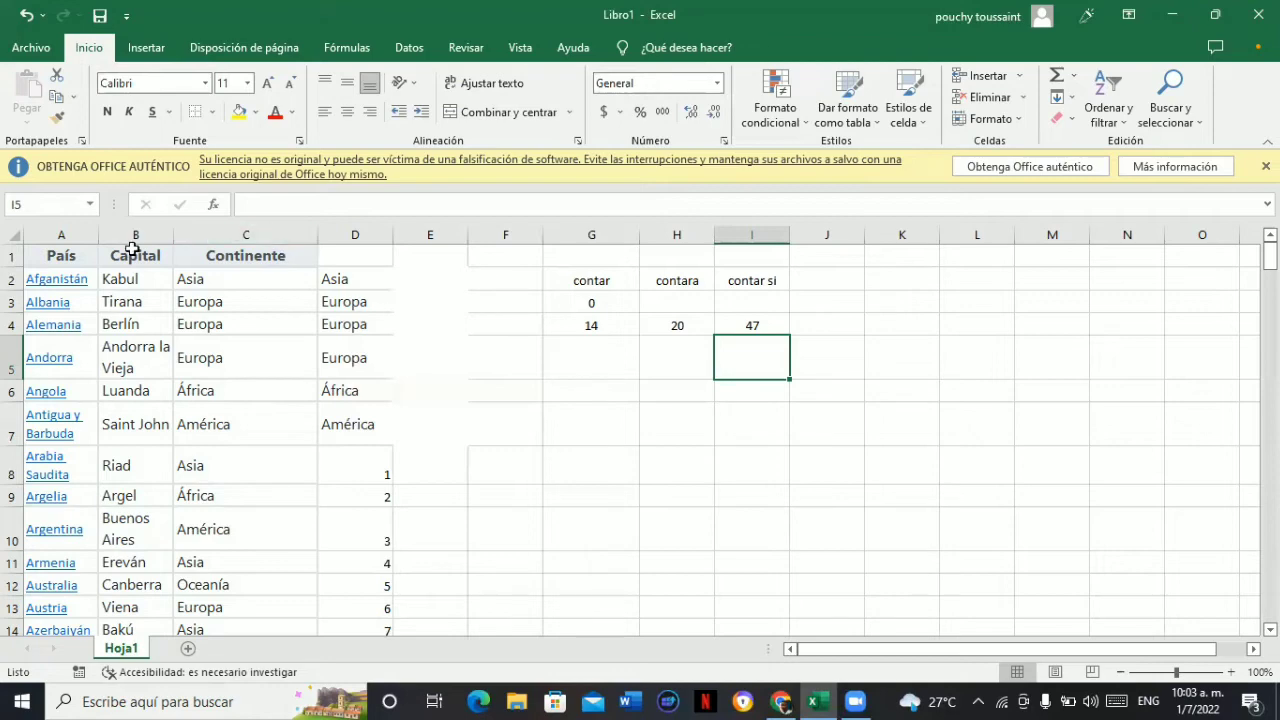
# Format the range A1:C202 as a table with headers, using the light blue style with a solid header row
pyautogui.click(38, 260)
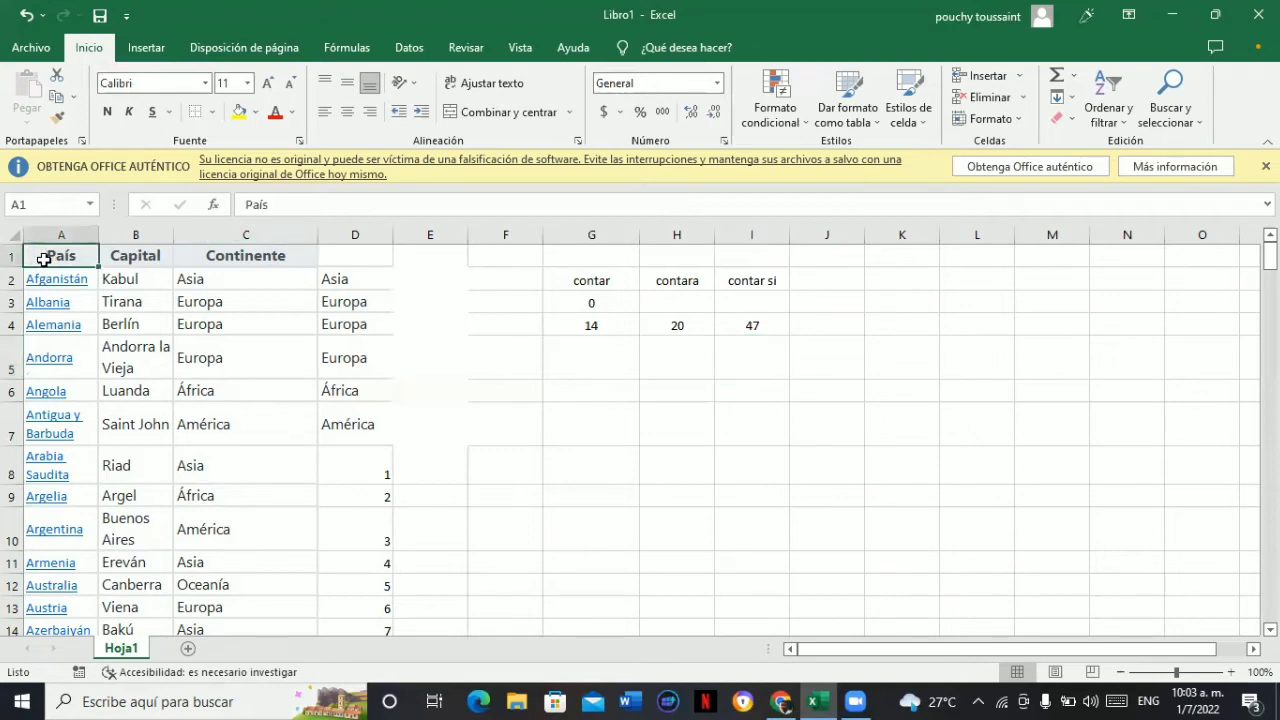
pyautogui.click(37, 201)
pyautogui.press('BackSpace')
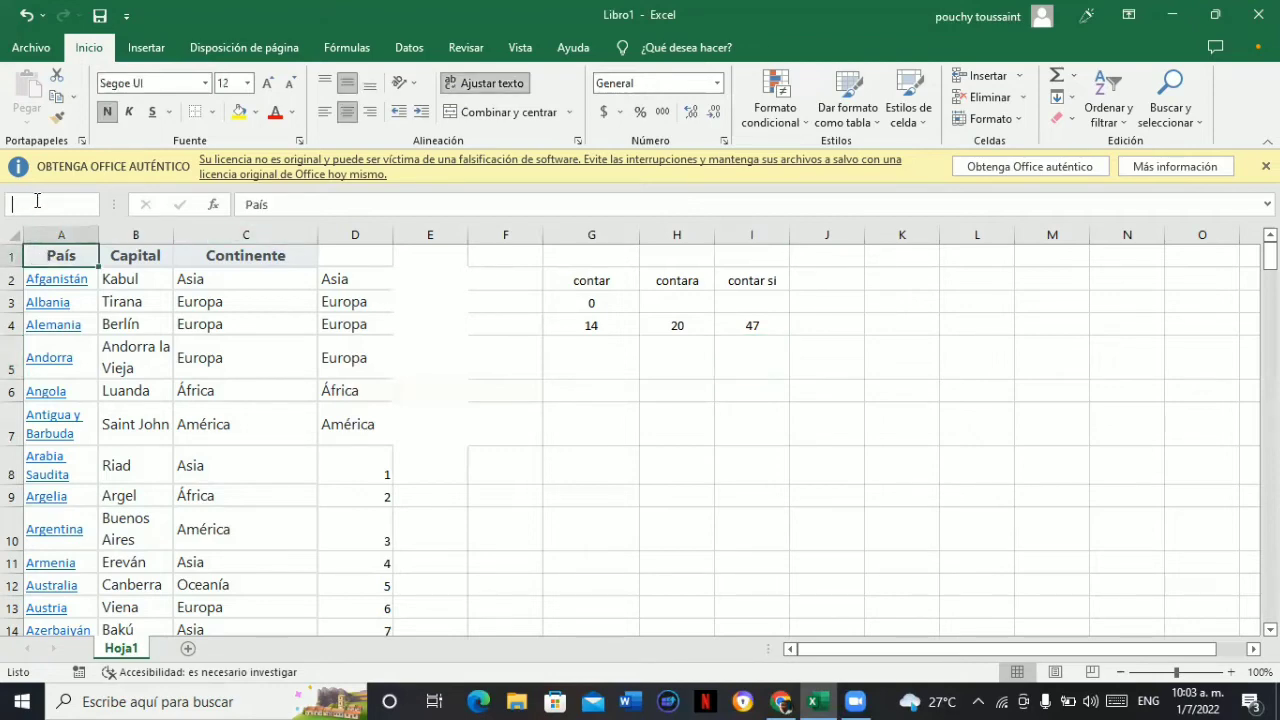
pyautogui.write('c202')
pyautogui.press('Return')
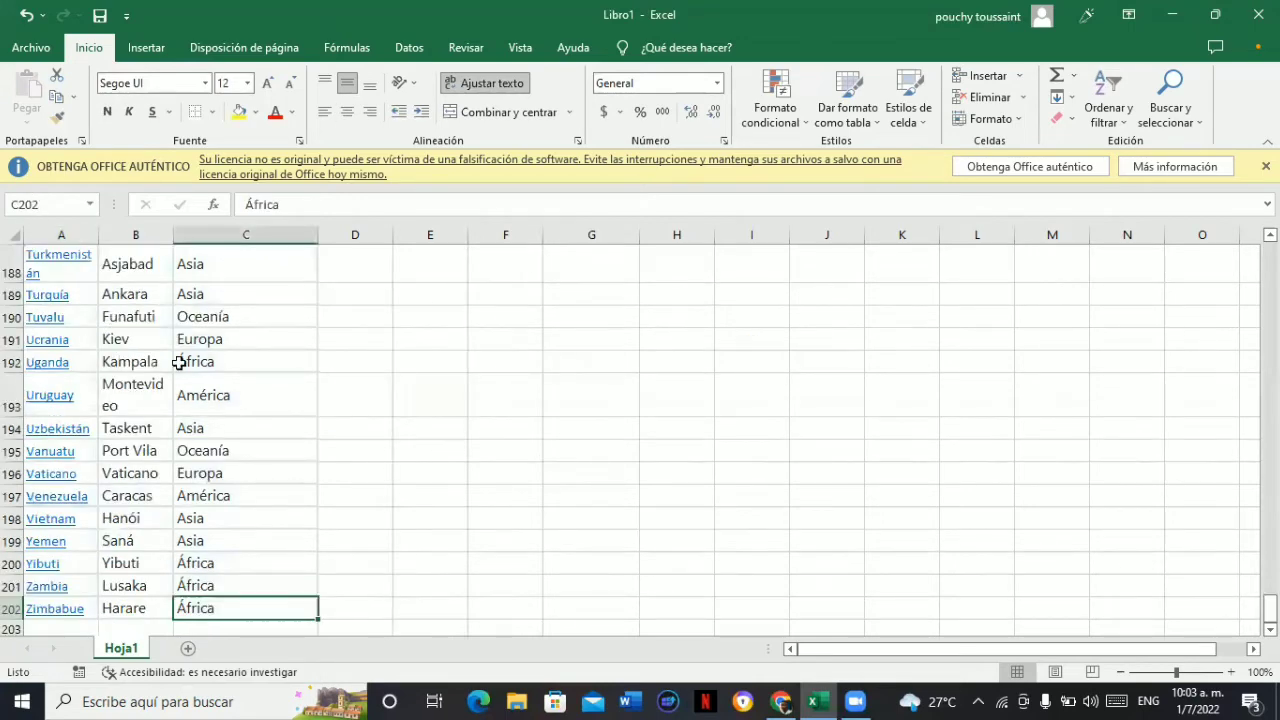
pyautogui.moveTo(226, 612); pyautogui.dragTo(101, 182)
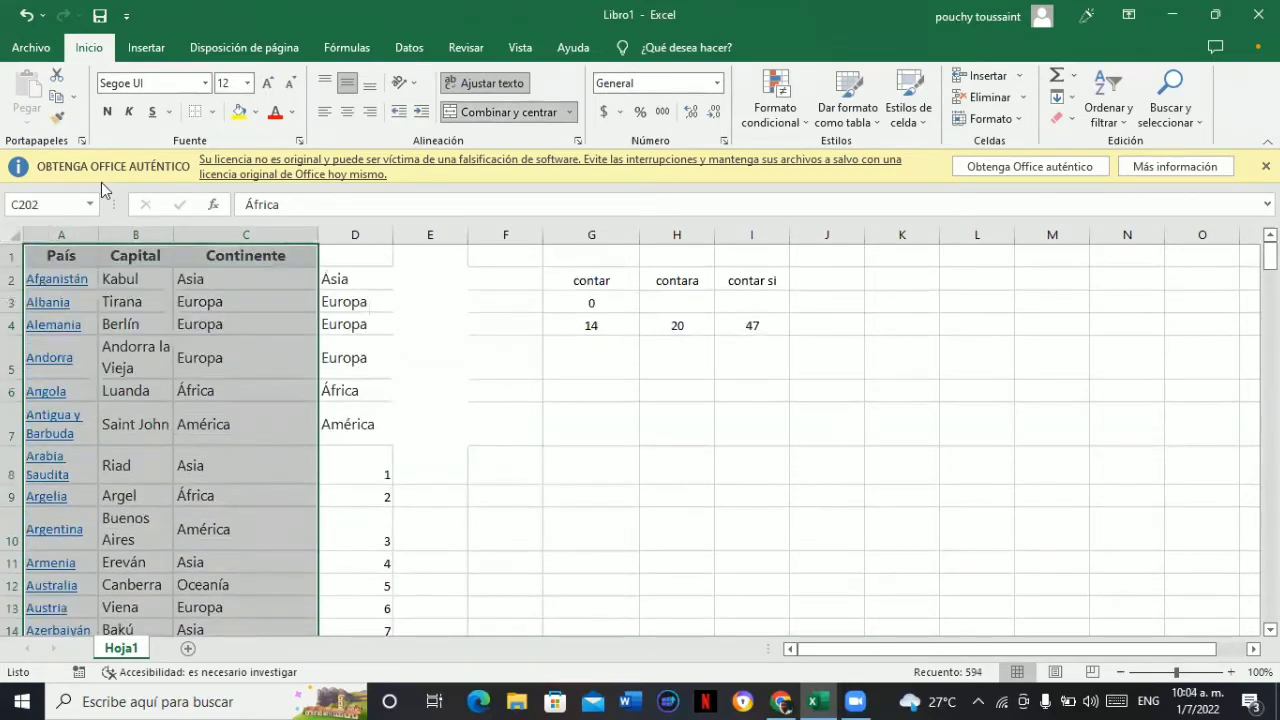
pyautogui.click(858, 110)
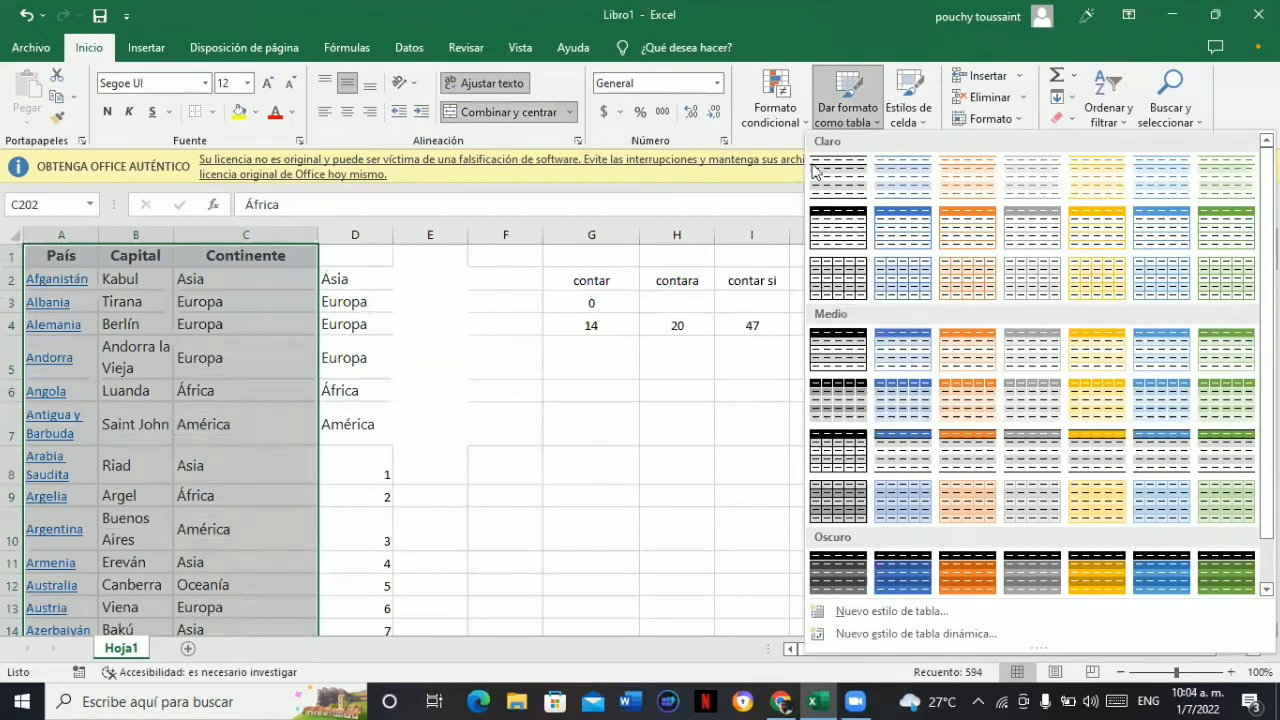
pyautogui.click(900, 230)
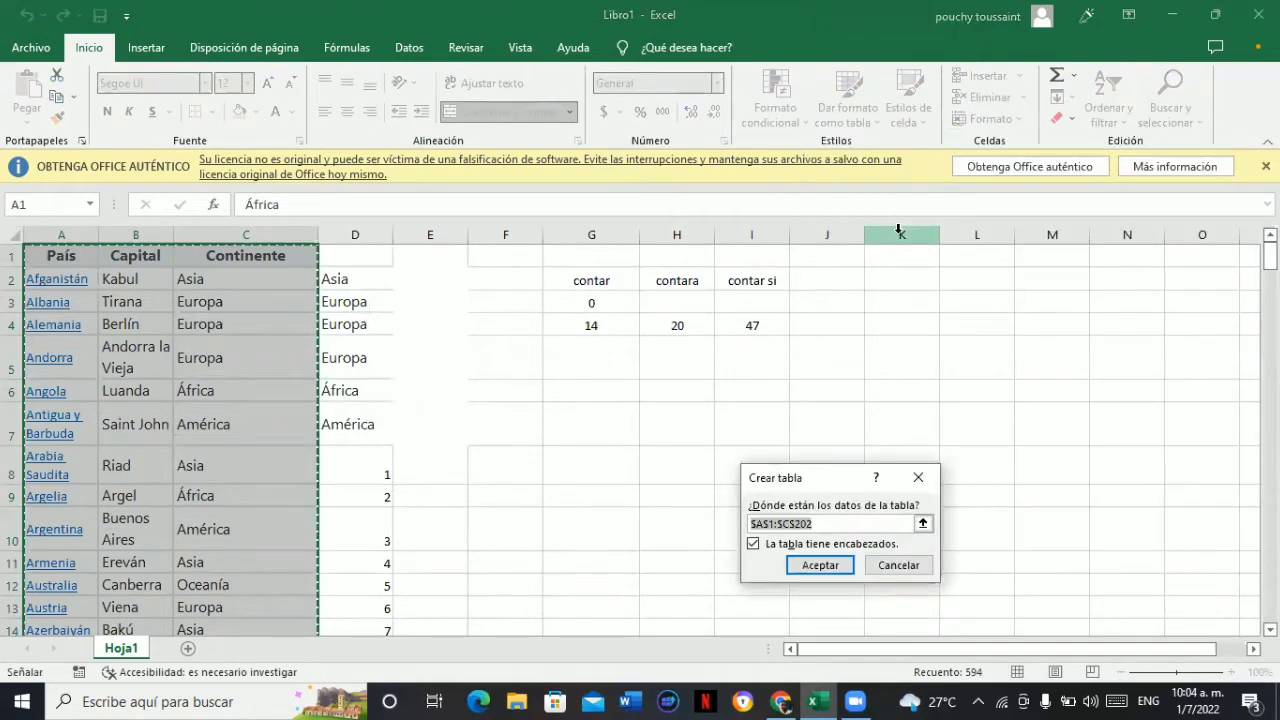
pyautogui.click(826, 565)
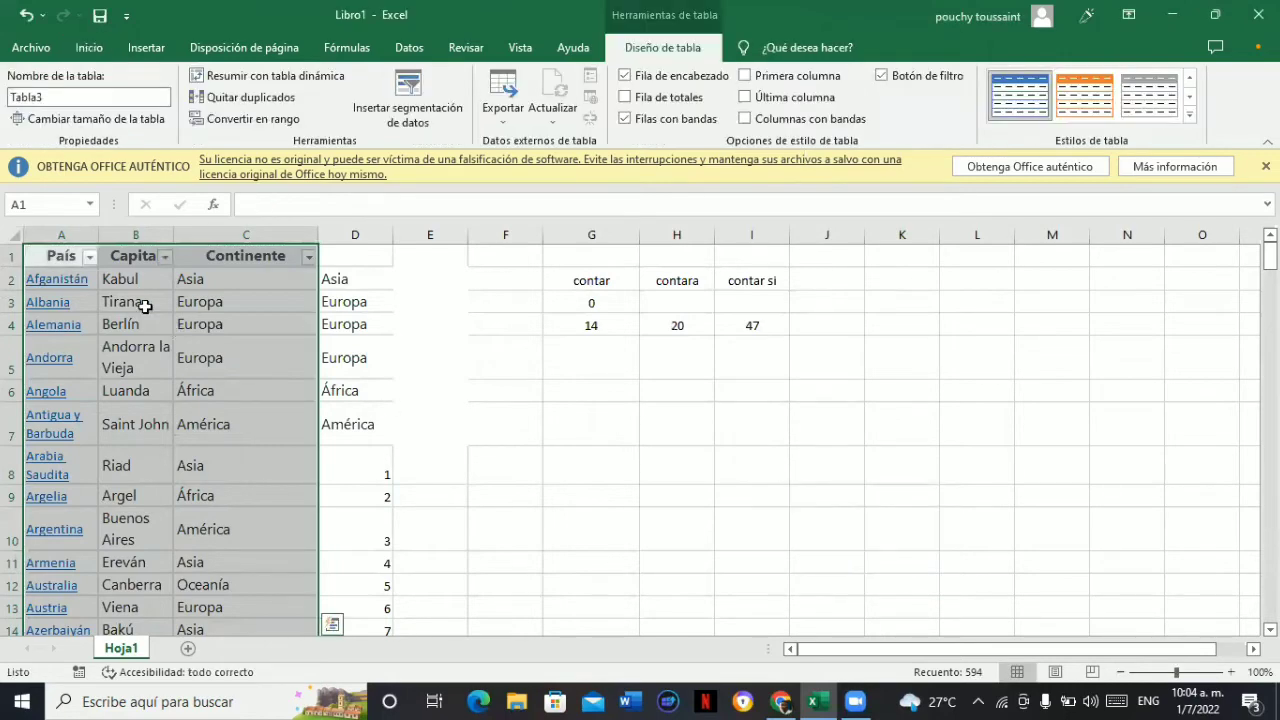
# Widen columns A, B and C together to an equal width so the full country and capital names fit
pyautogui.click(76, 233)
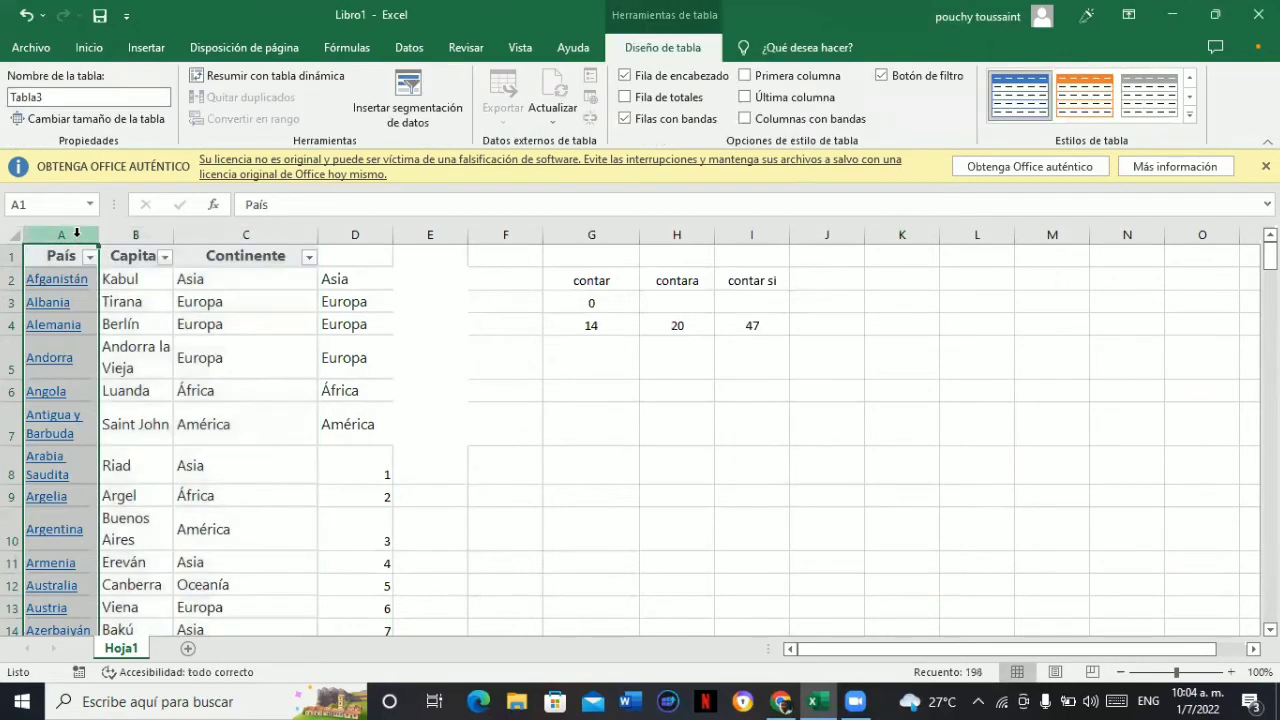
pyautogui.moveTo(76, 236); pyautogui.dragTo(140, 238)
pyautogui.moveTo(201, 240); pyautogui.dragTo(300, 240)
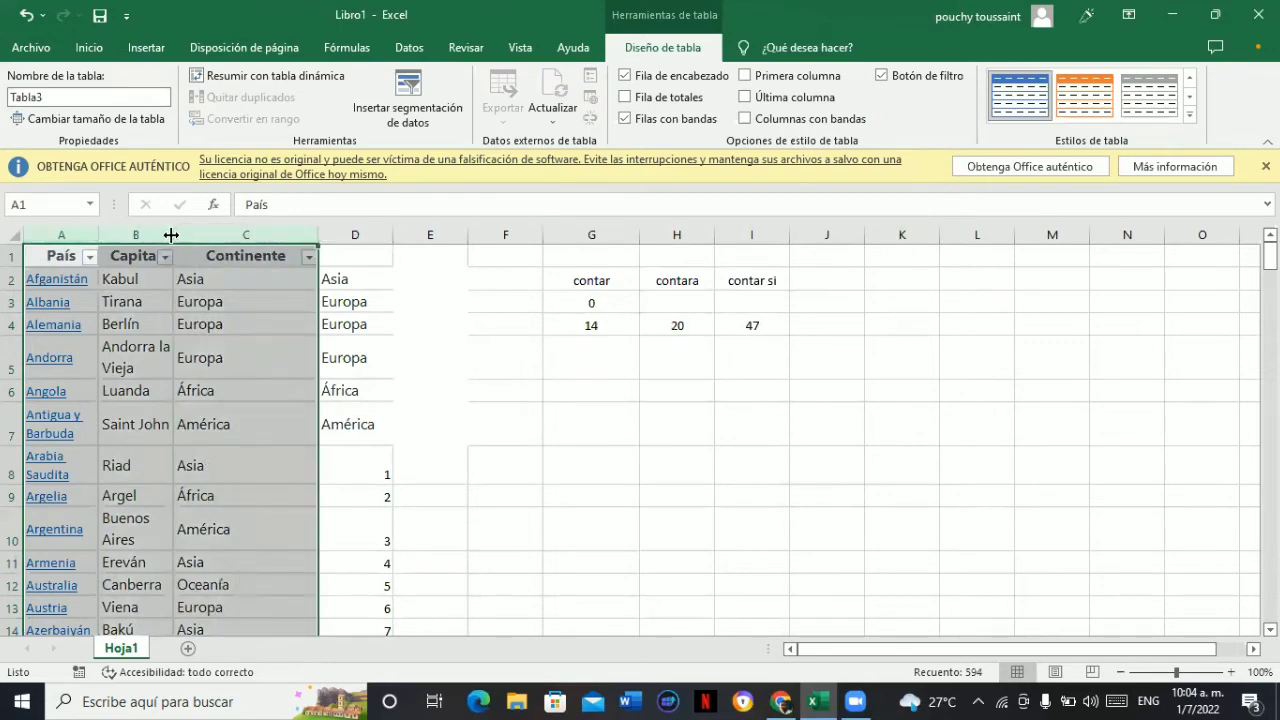
pyautogui.moveTo(171, 235); pyautogui.dragTo(307, 237)
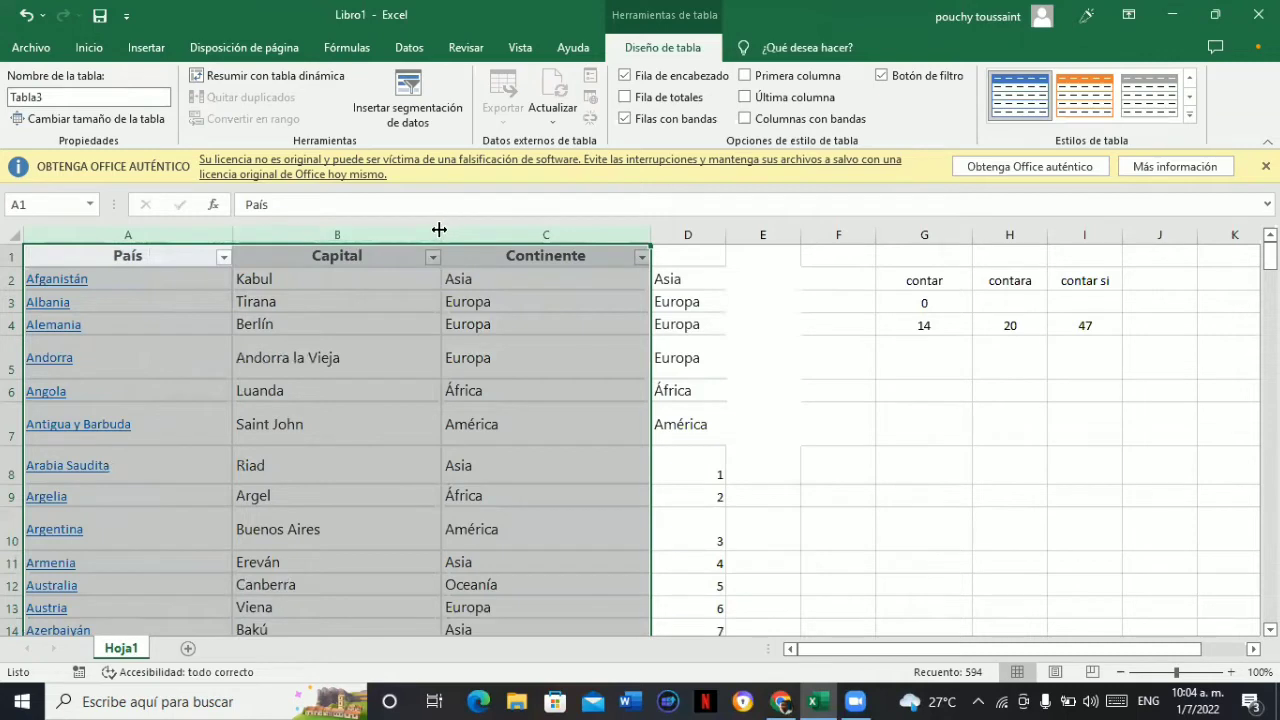
pyautogui.click(227, 236)
pyautogui.click(180, 304)
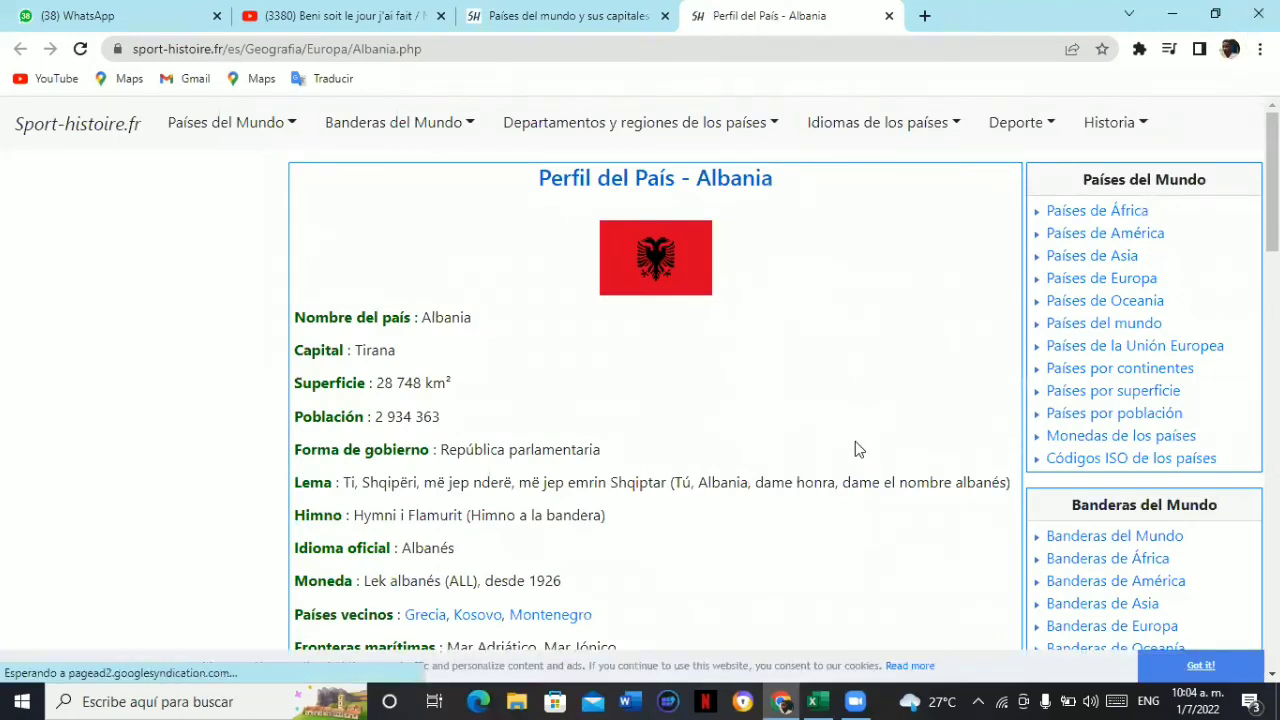
pyautogui.hotkey('alt', 'Tab')
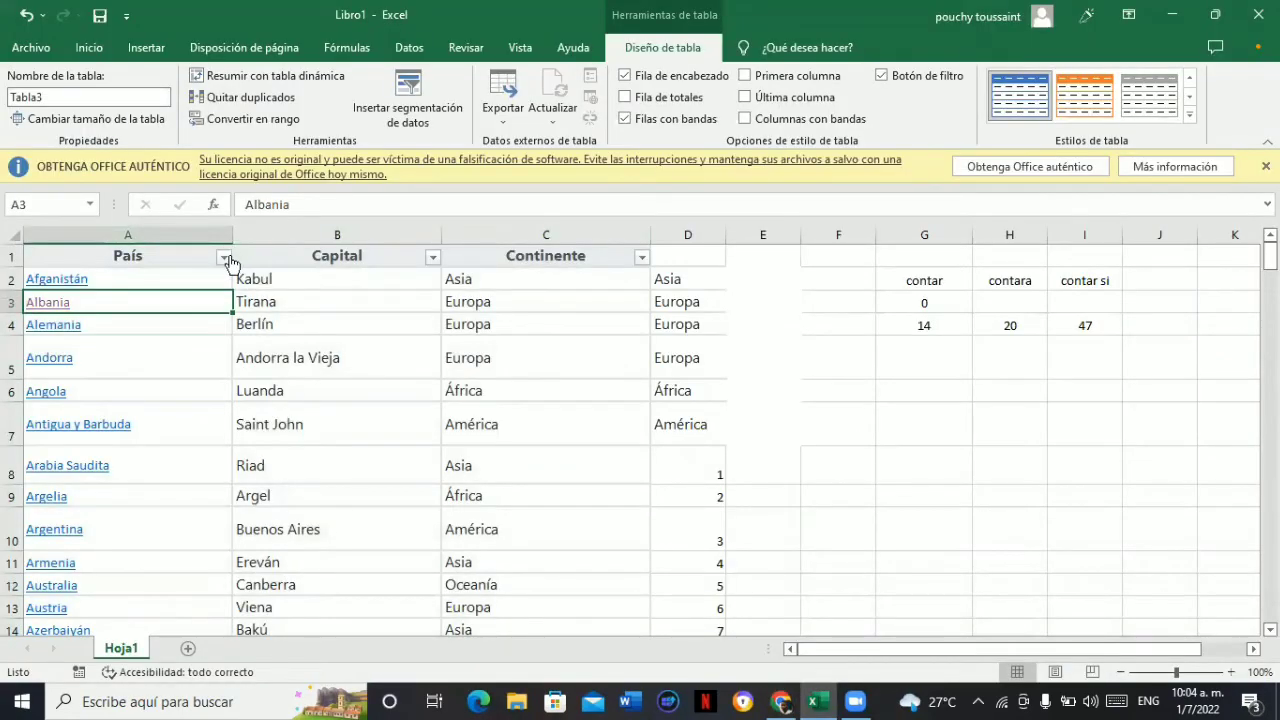
# Narrow the País and Continente columns and sort the table by Continente from A to Z
pyautogui.moveTo(232, 234); pyautogui.dragTo(174, 234)
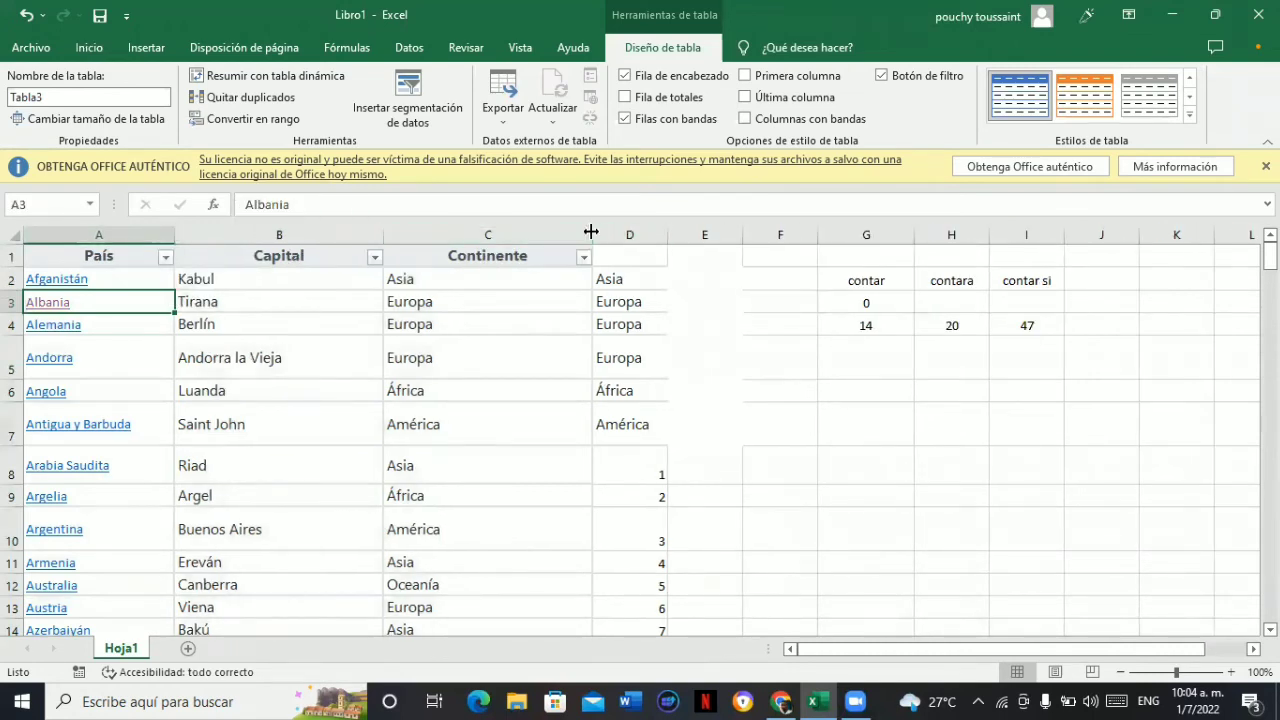
pyautogui.moveTo(593, 230); pyautogui.dragTo(478, 234)
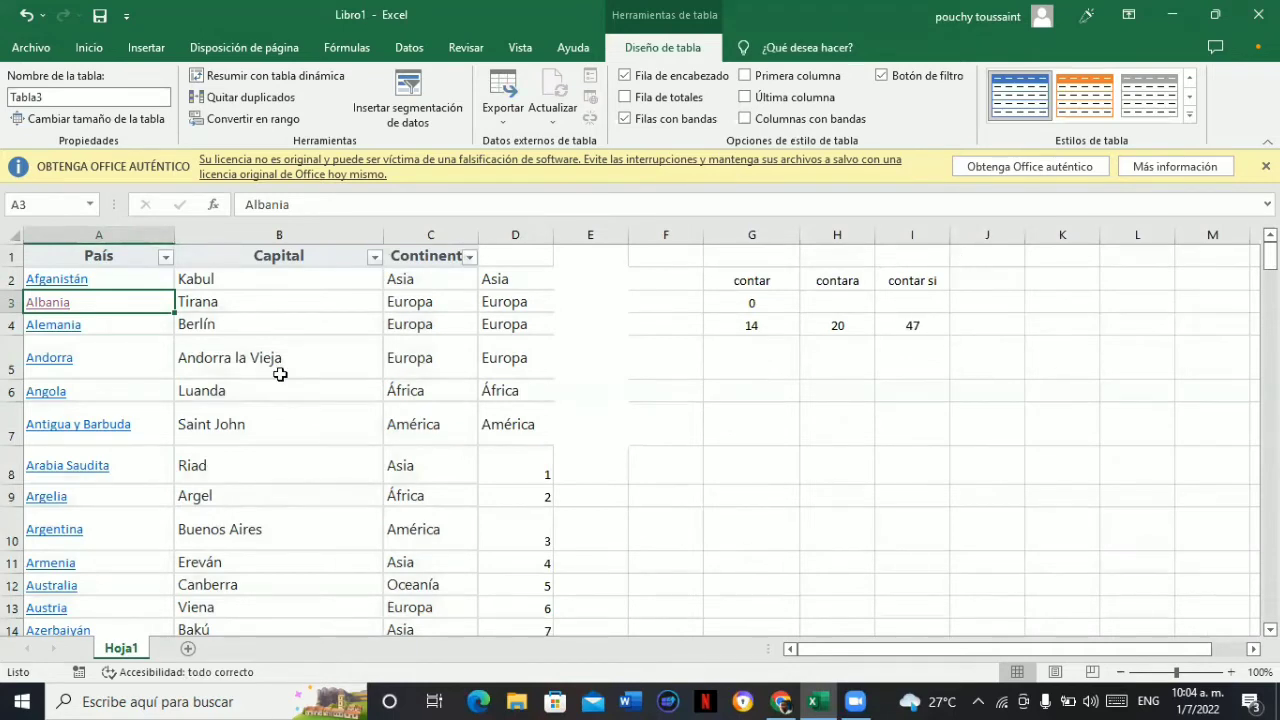
pyautogui.click(467, 258)
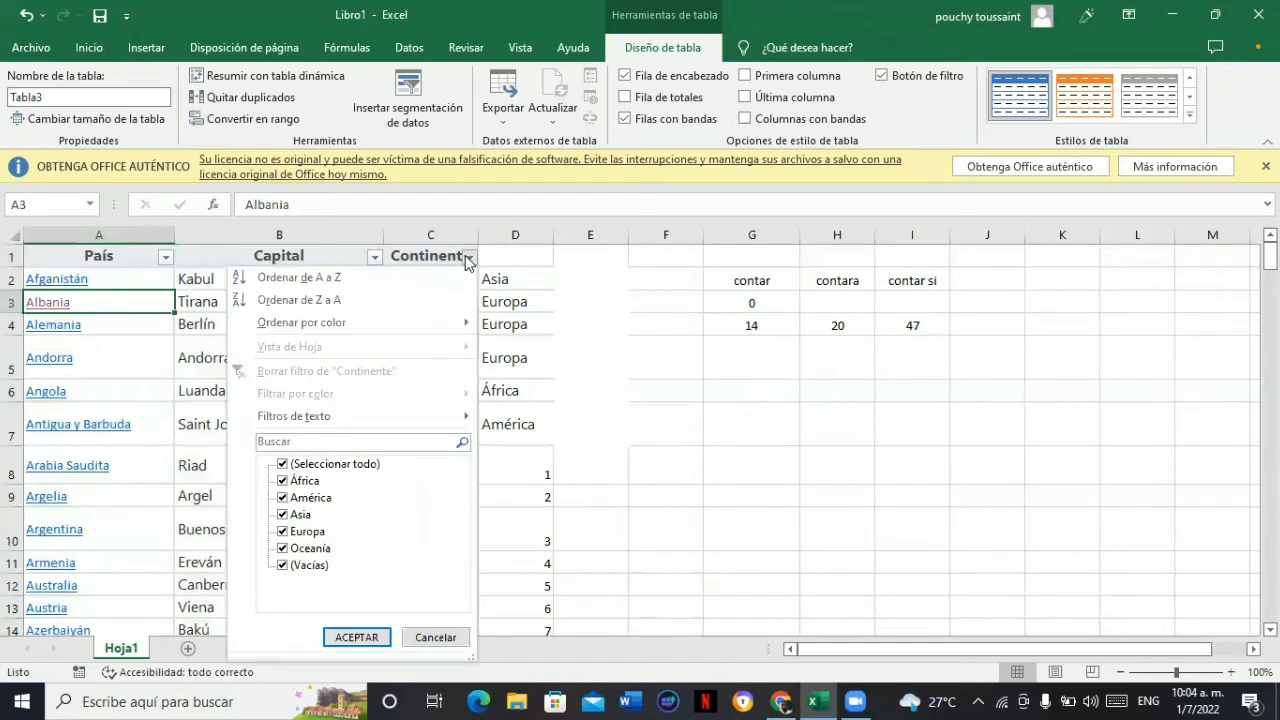
pyautogui.click(336, 283)
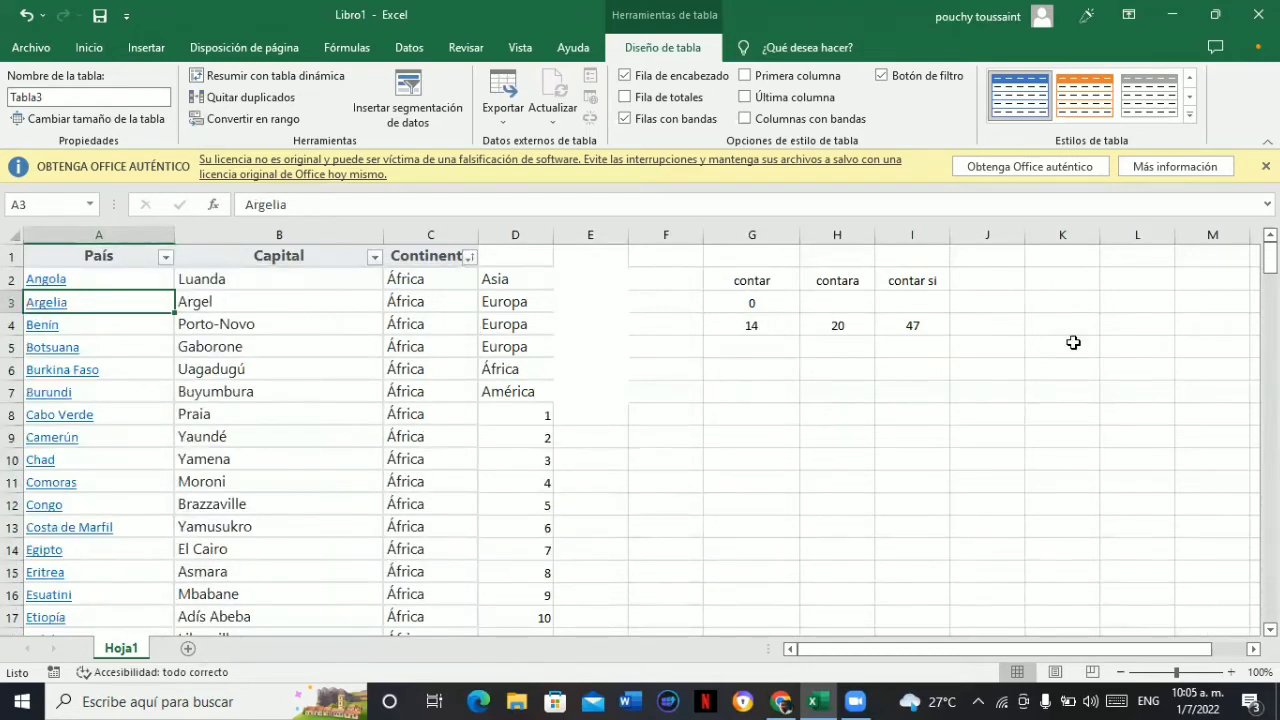
# Enter the heading "contar blanco" in cell J2
pyautogui.moveTo(1270, 256)
pyautogui.mouseDown()
pyautogui.moveTo(1270, 501)
pyautogui.moveTo(1270, 256)
pyautogui.mouseUp()
pyautogui.click(990, 281)
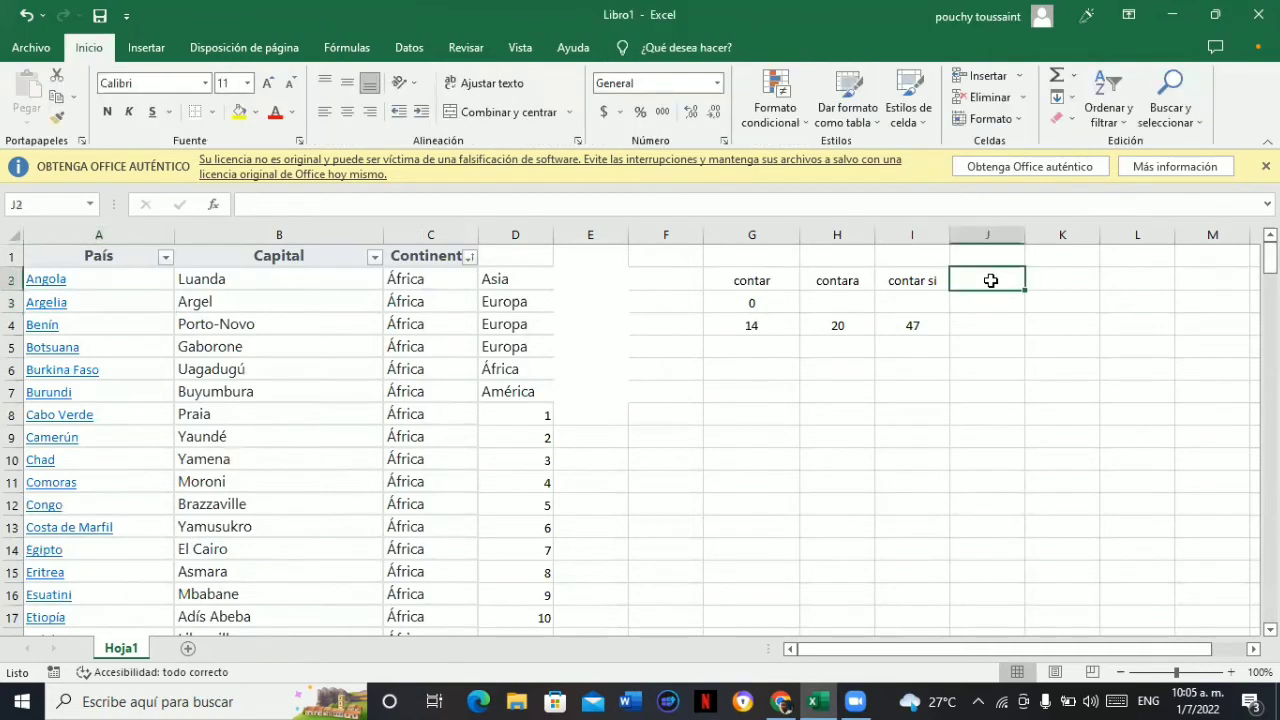
pyautogui.write('contar')
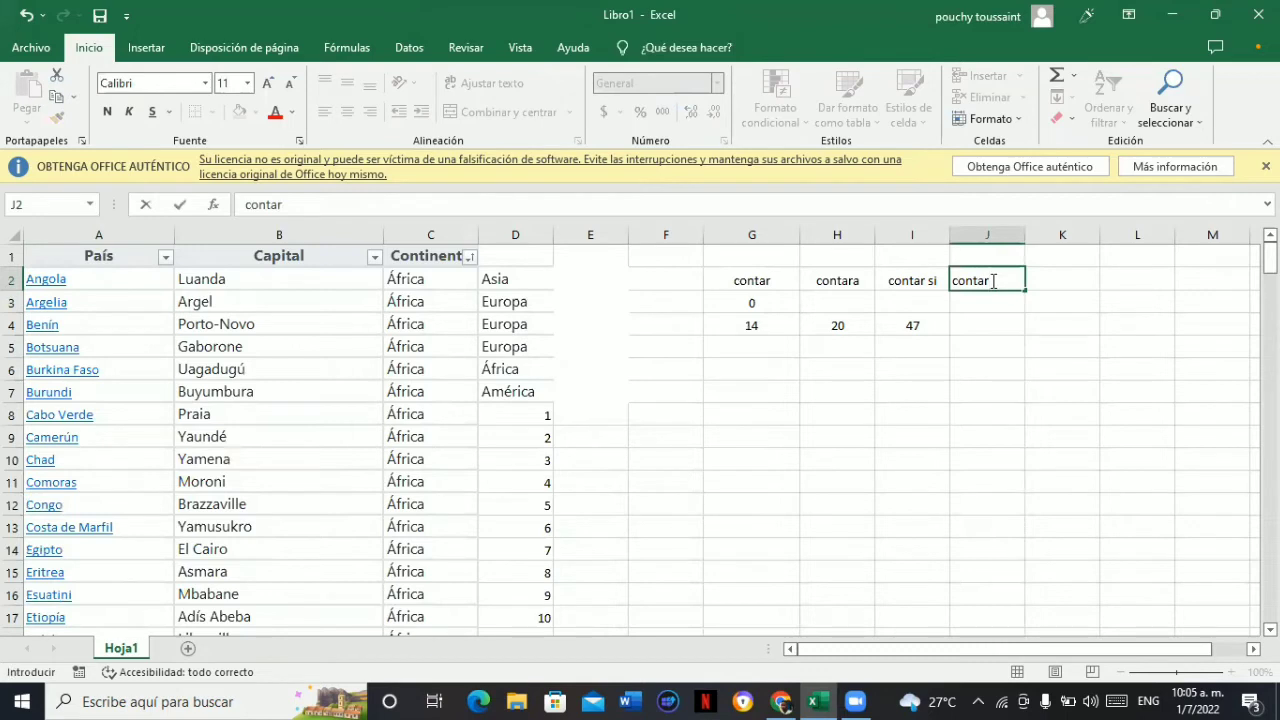
pyautogui.write(' blanco')
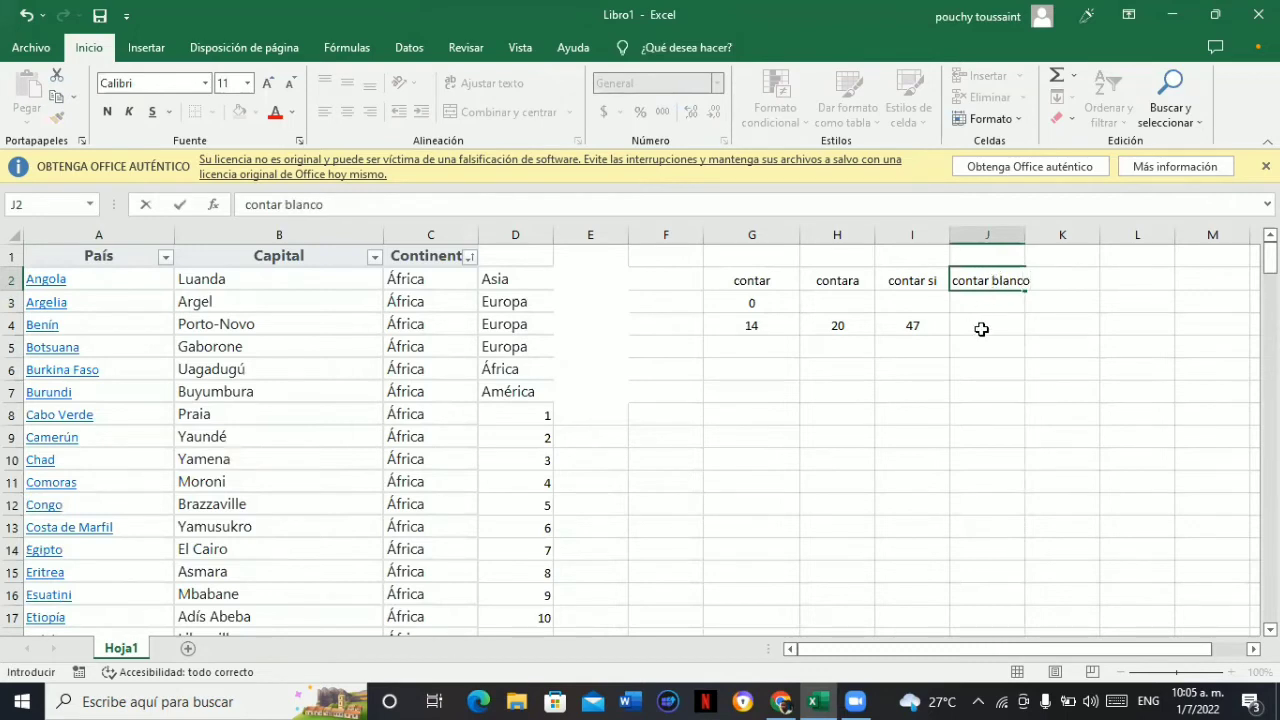
# Count the blank cells of the whole Continente column in cell J4 with =CONTAR.BLANCO(C:C)
pyautogui.click(981, 329)
pyautogui.write('=')
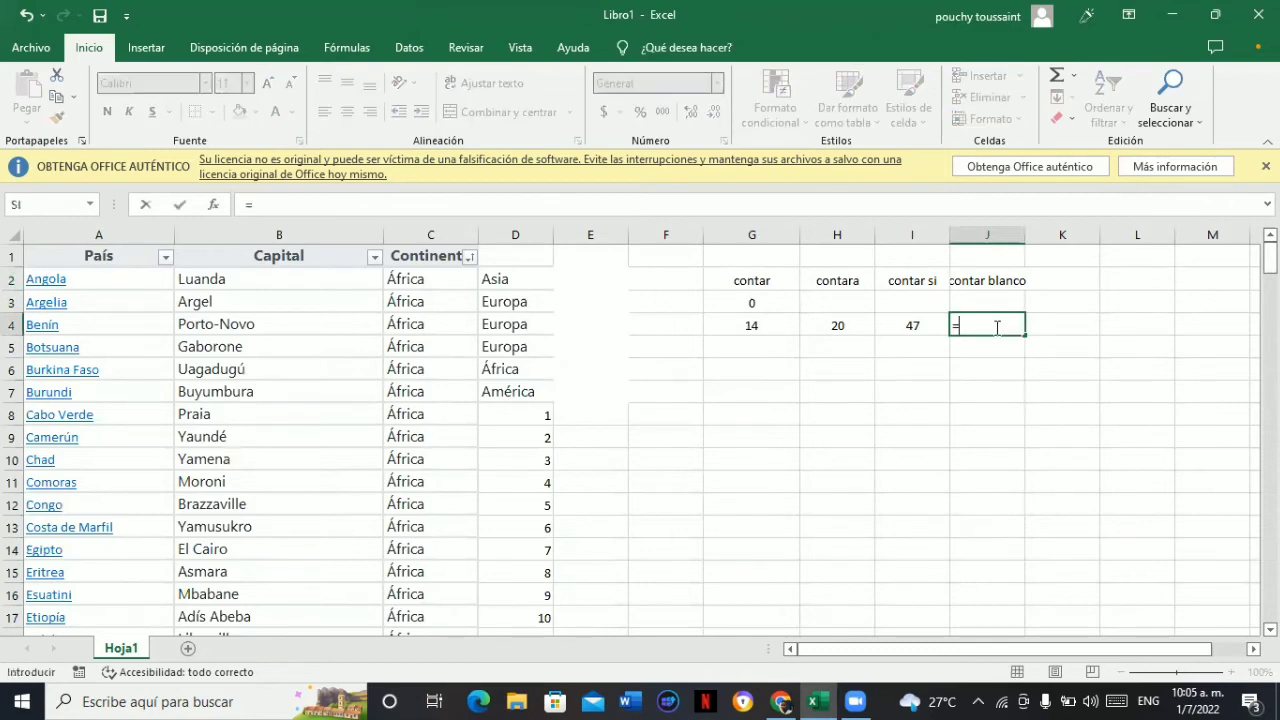
pyautogui.write('con')
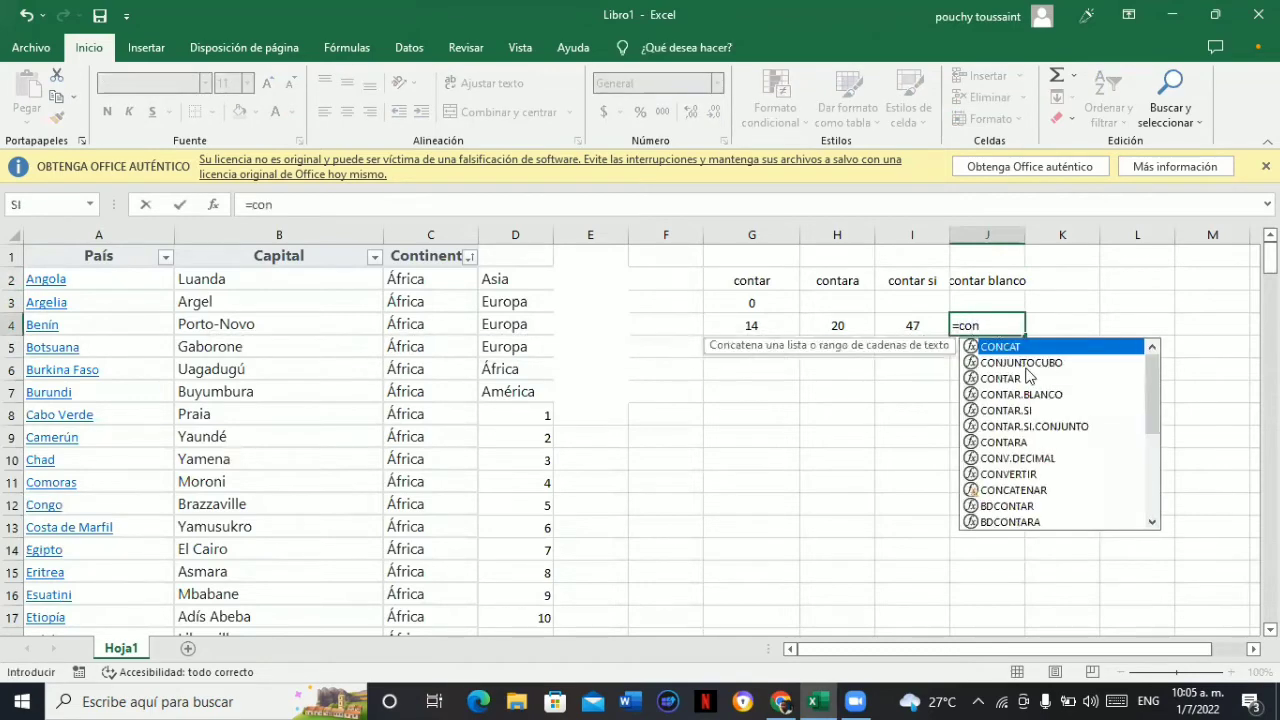
pyautogui.doubleClick(1000, 395)
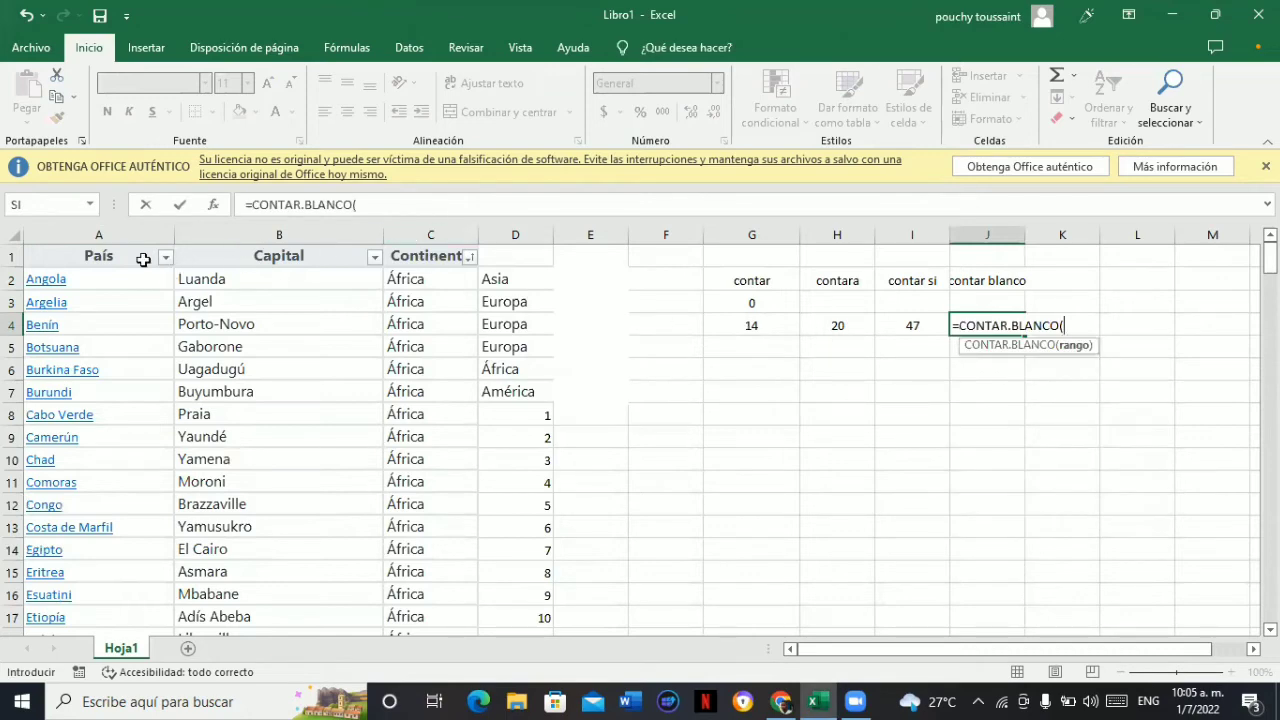
pyautogui.click(420, 231)
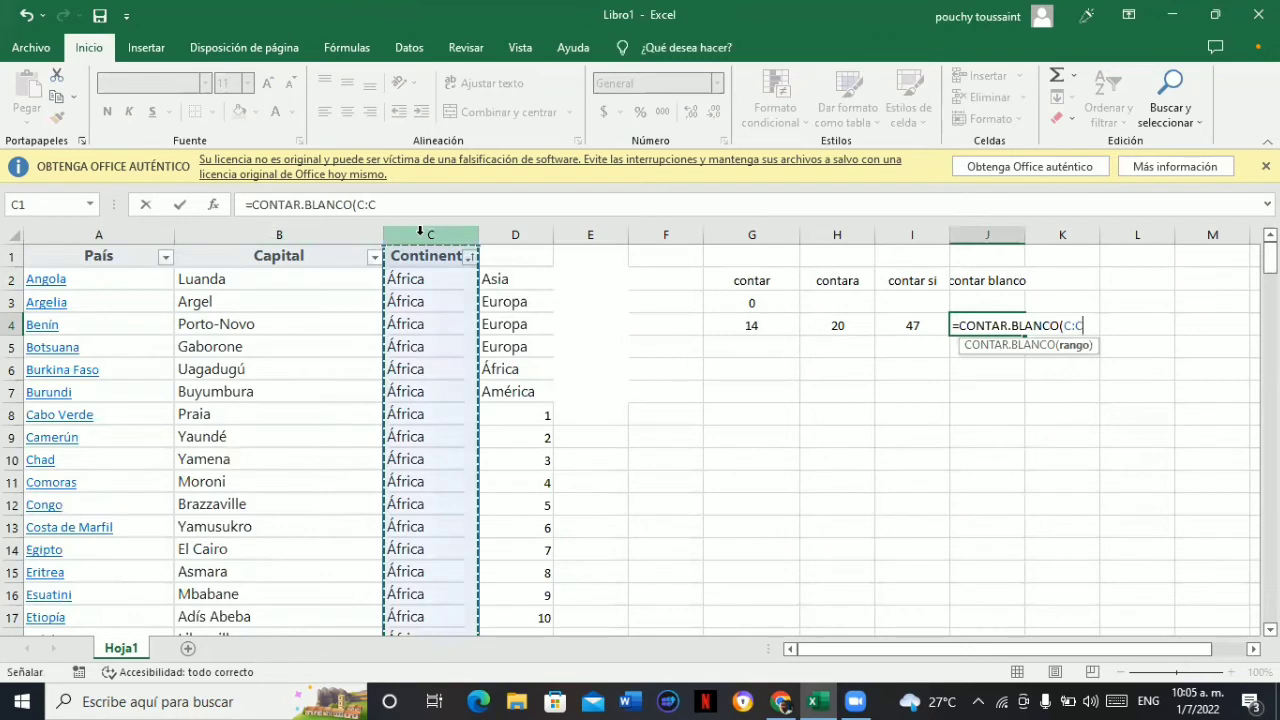
pyautogui.write(')')
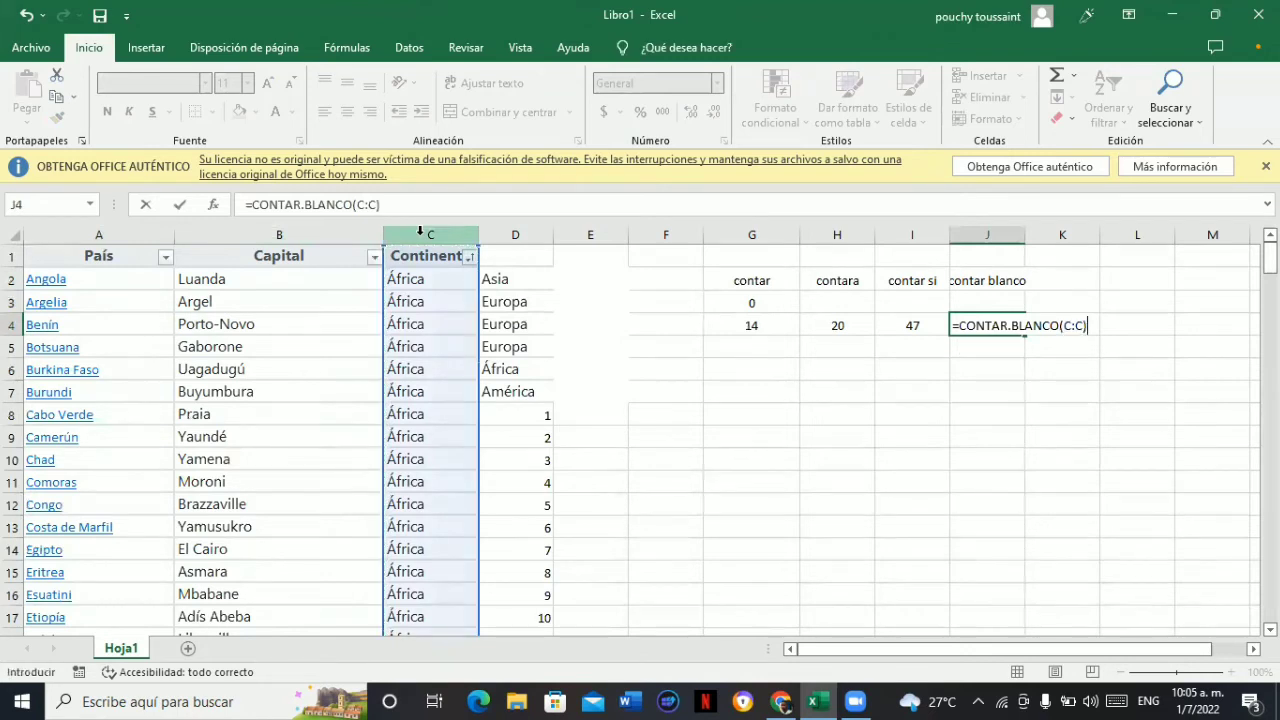
pyautogui.press('Return')
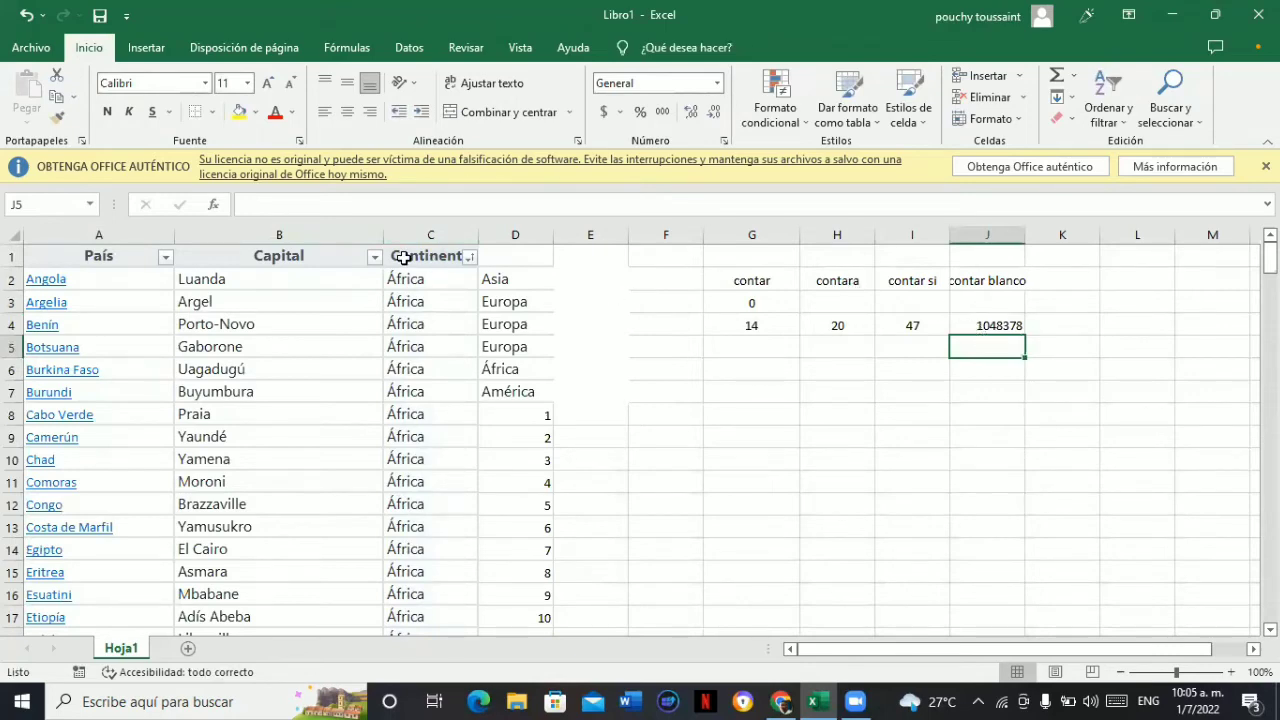
# Limit the range of the blank count in J4 to the filled continent rows, giving =CONTAR.BLANCO(C1:C198)
pyautogui.doubleClick(985, 322)
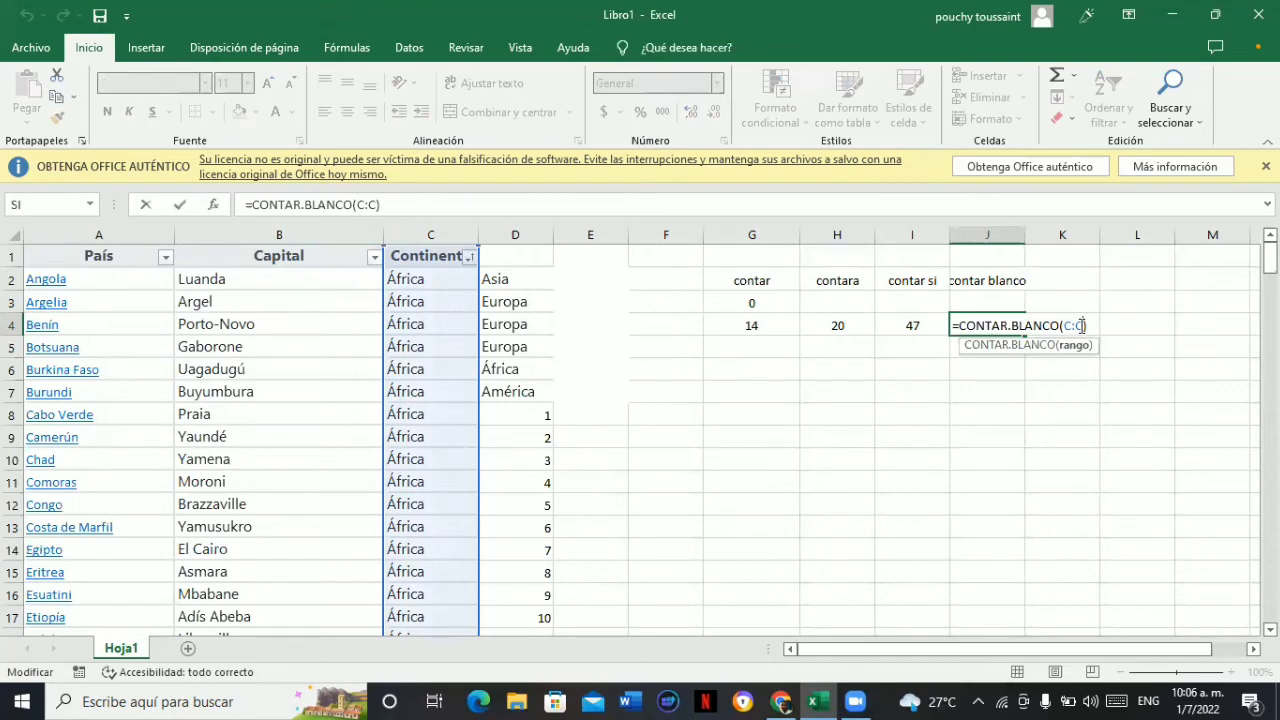
pyautogui.press('BackSpace')
pyautogui.press('BackSpace')
pyautogui.press('BackSpace')
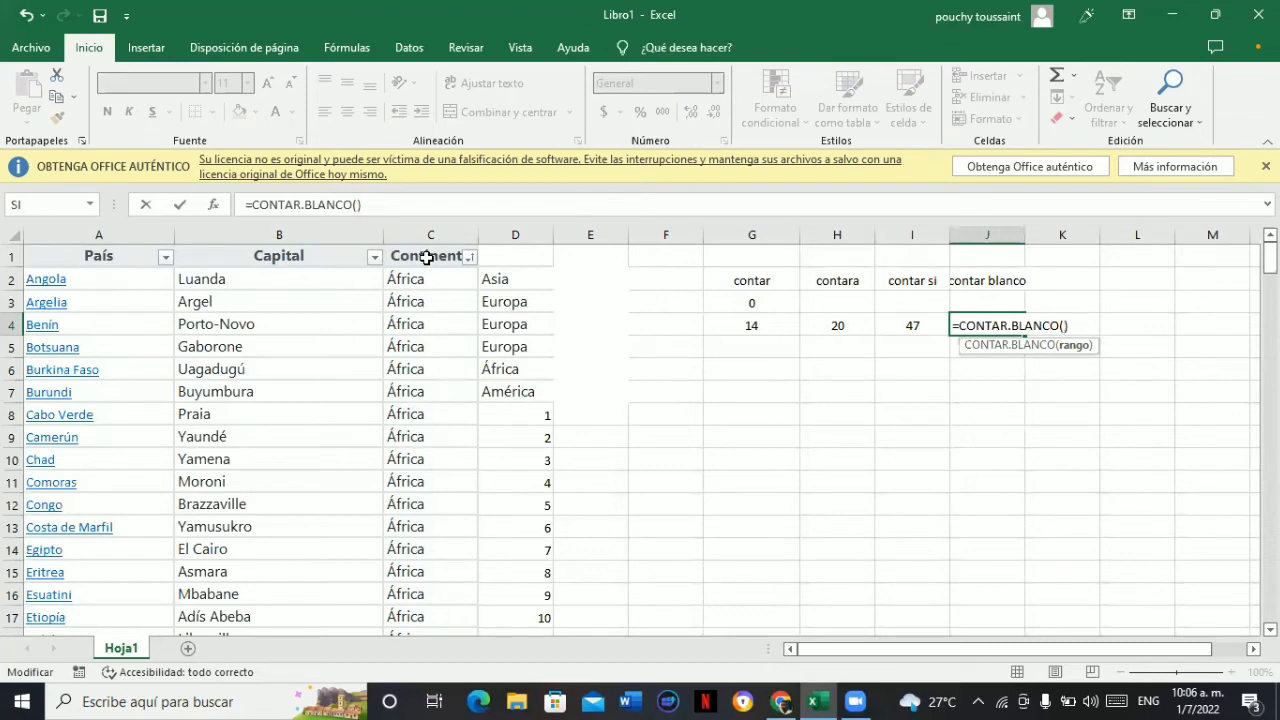
pyautogui.click(428, 256)
pyautogui.moveTo(428, 256); pyautogui.dragTo(415, 501)
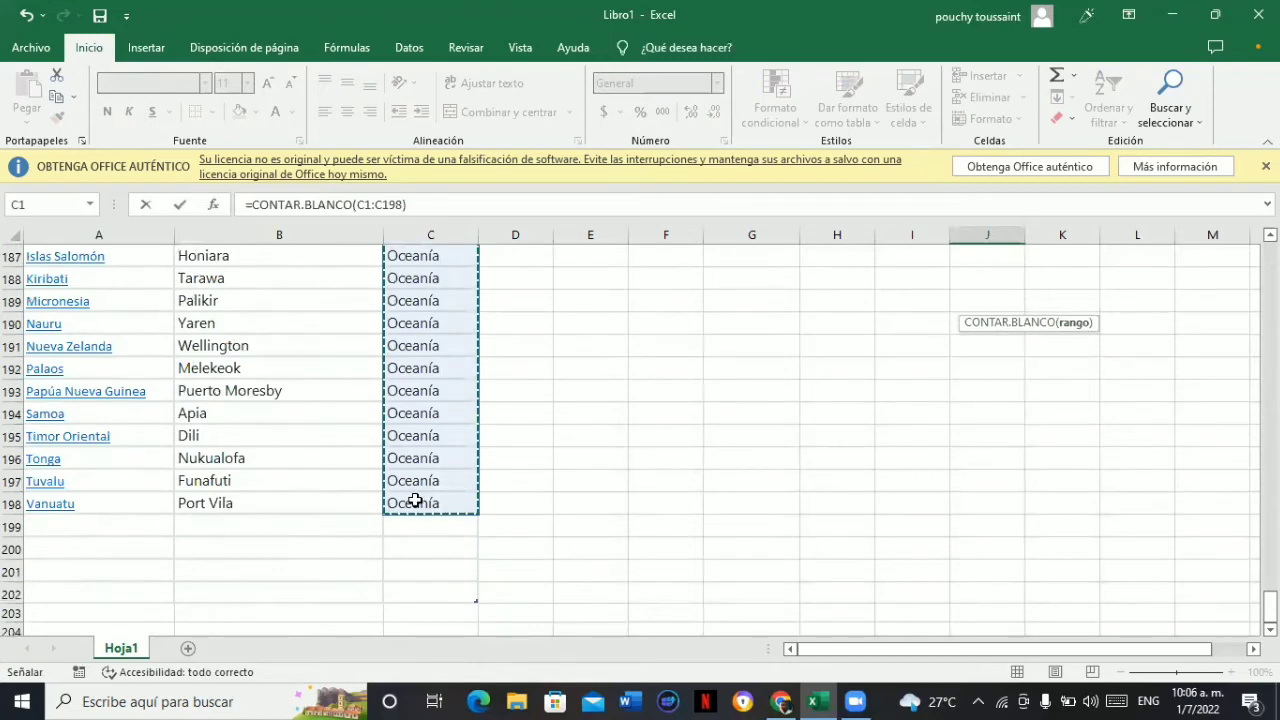
pyautogui.press('Return')
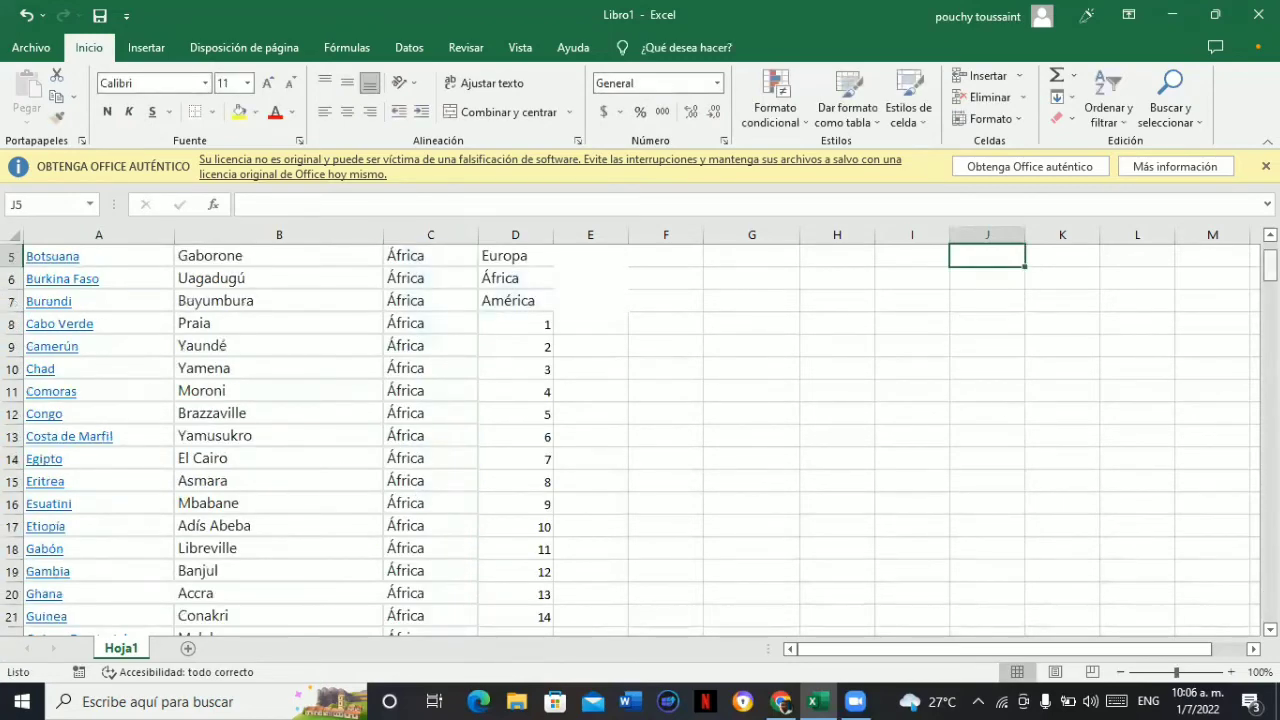
pyautogui.moveTo(1270, 266); pyautogui.dragTo(1270, 252)
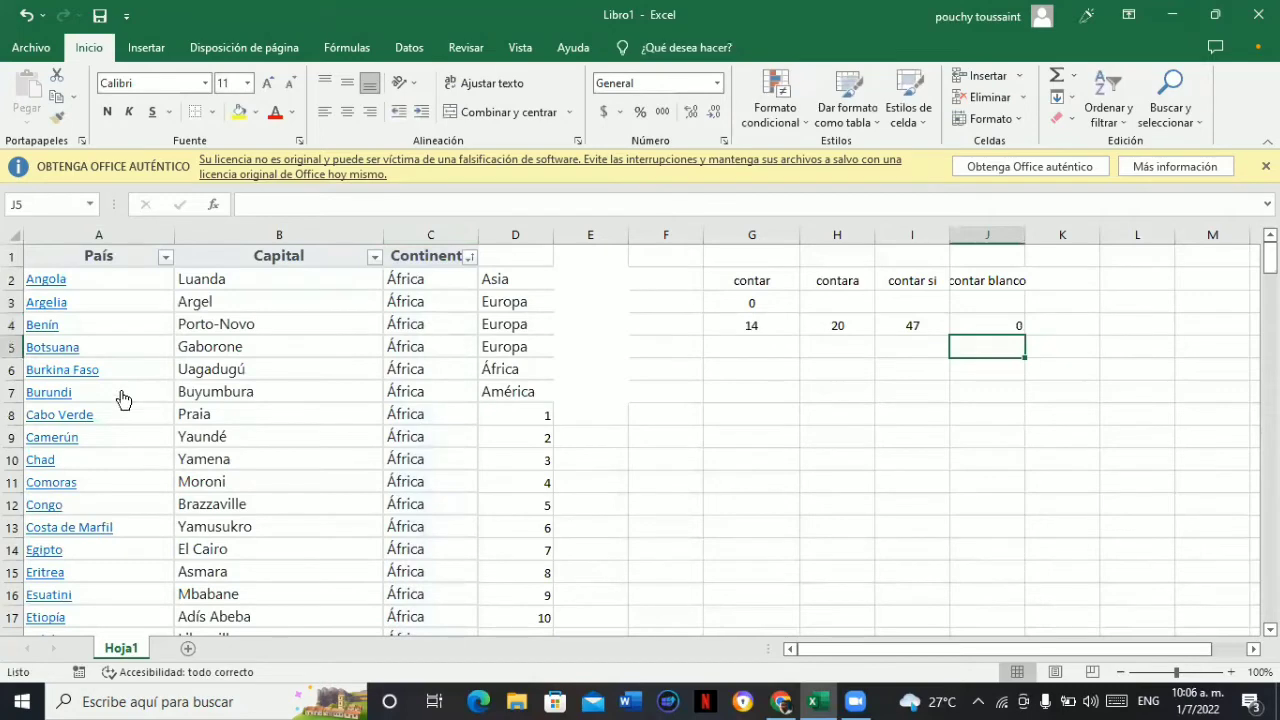
# Insert an empty row above Chad at row 10 and another above Egipto at row 15
pyautogui.click(11, 459)
pyautogui.rightClick(6, 466)
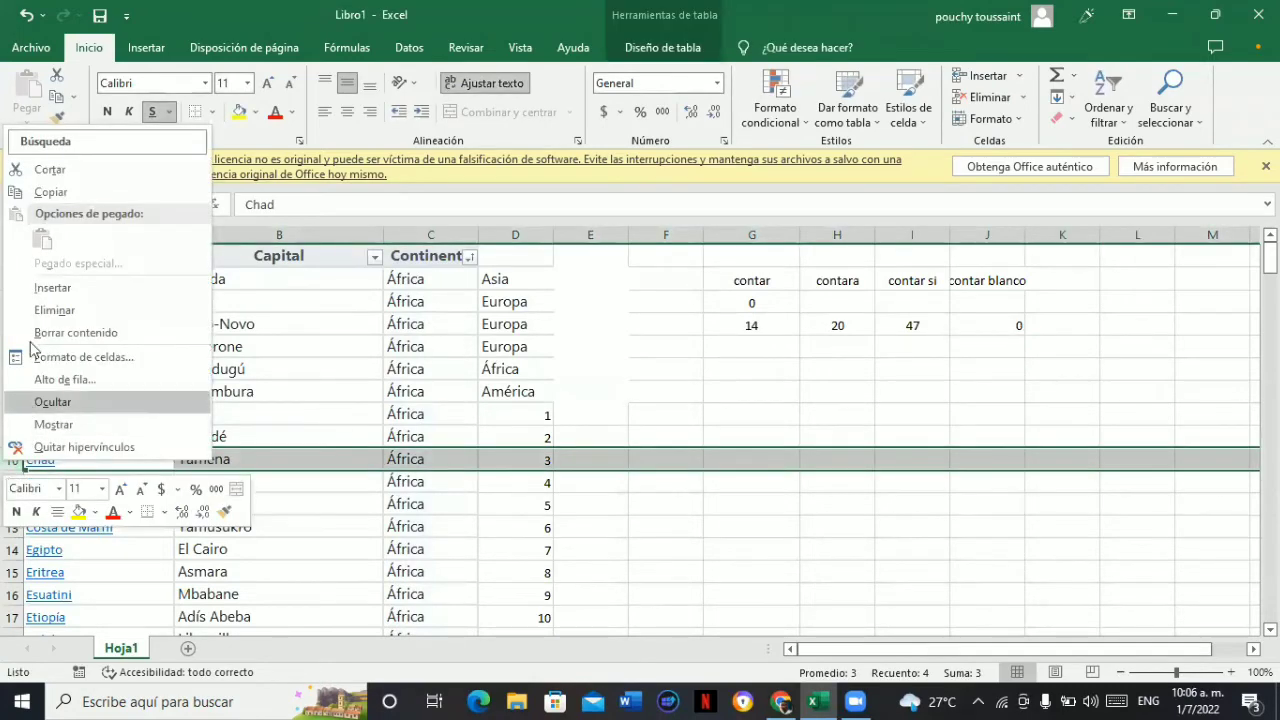
pyautogui.click(40, 290)
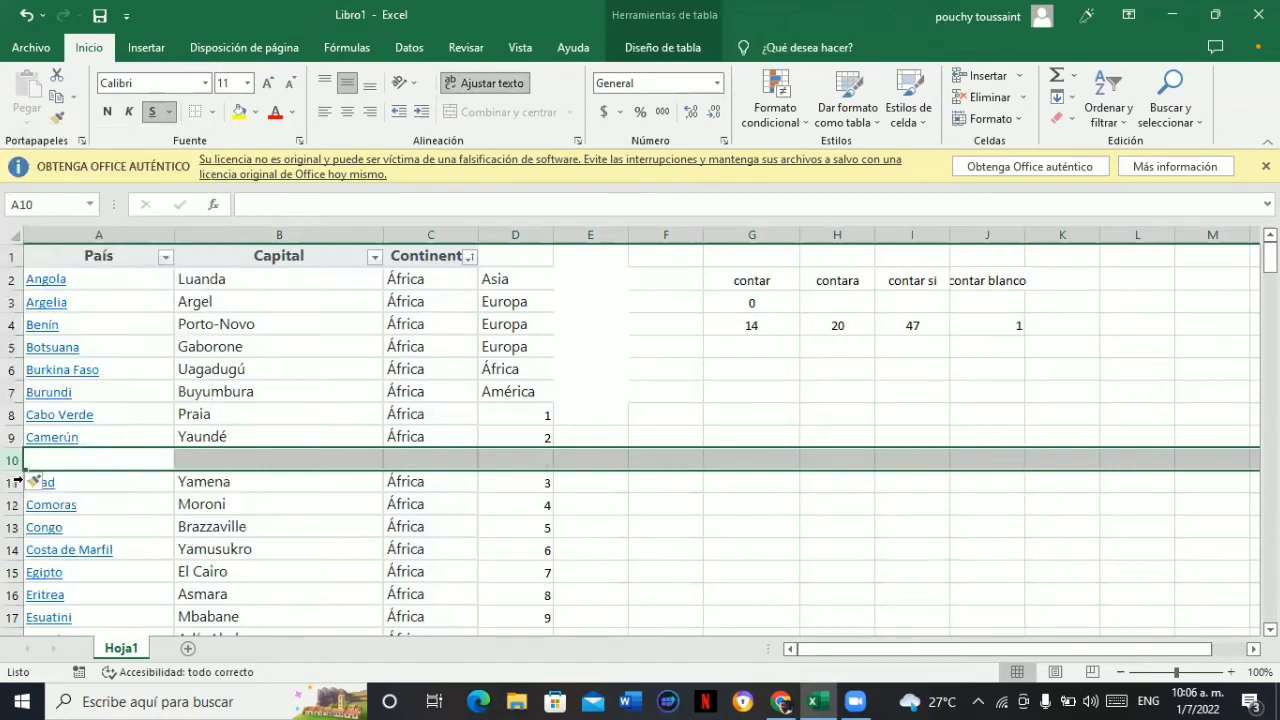
pyautogui.click(10, 574)
pyautogui.rightClick(10, 575)
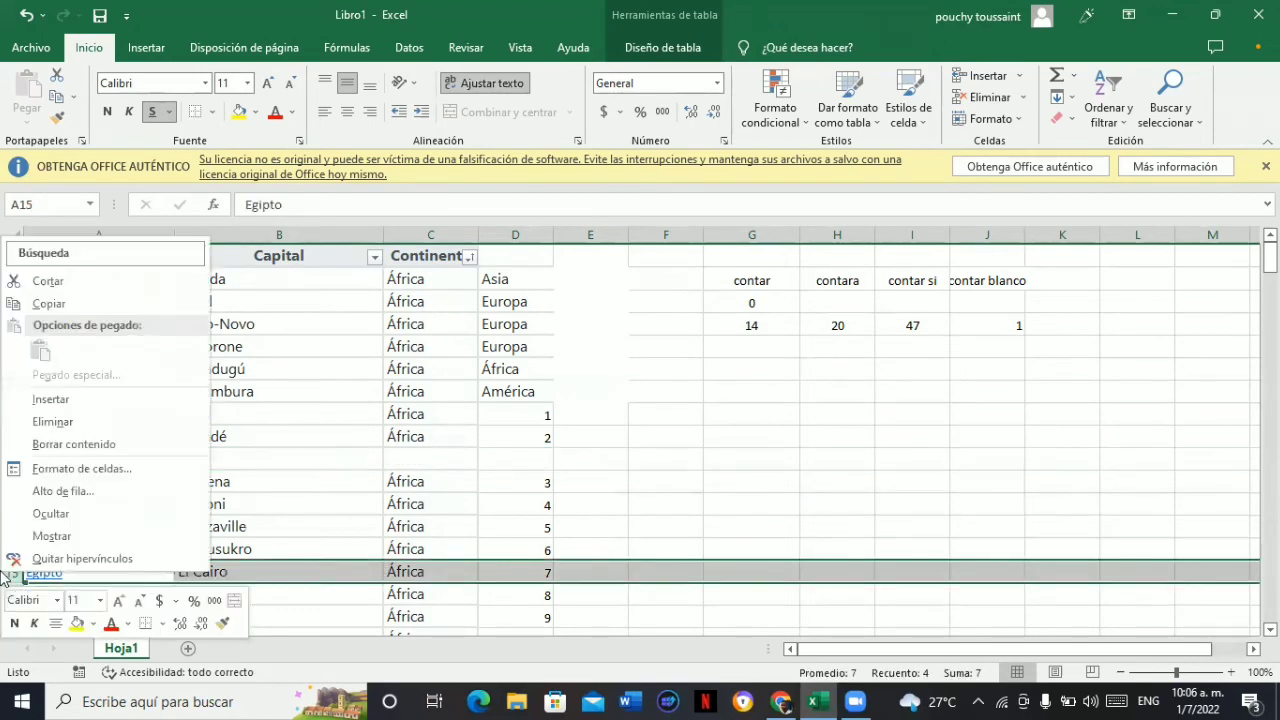
pyautogui.click(40, 404)
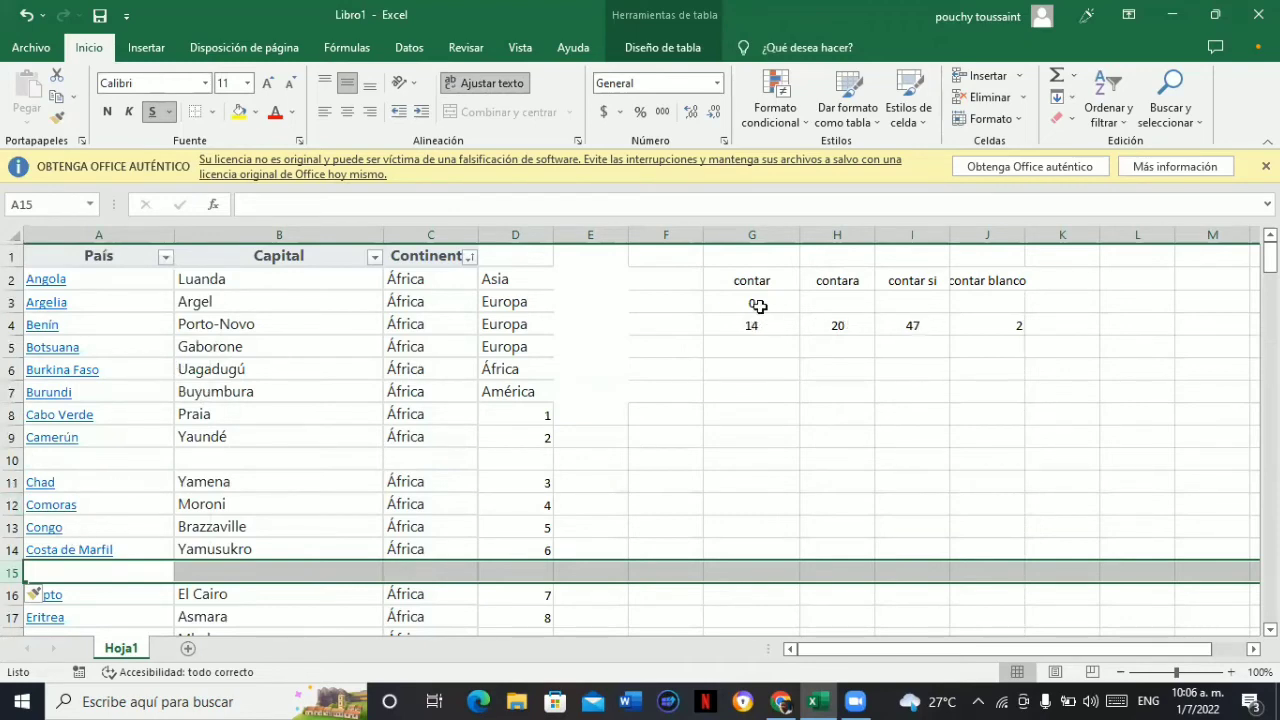
# Add the label asia in cell I3 and the label africa in cell I5
pyautogui.click(904, 351)
pyautogui.click(897, 300)
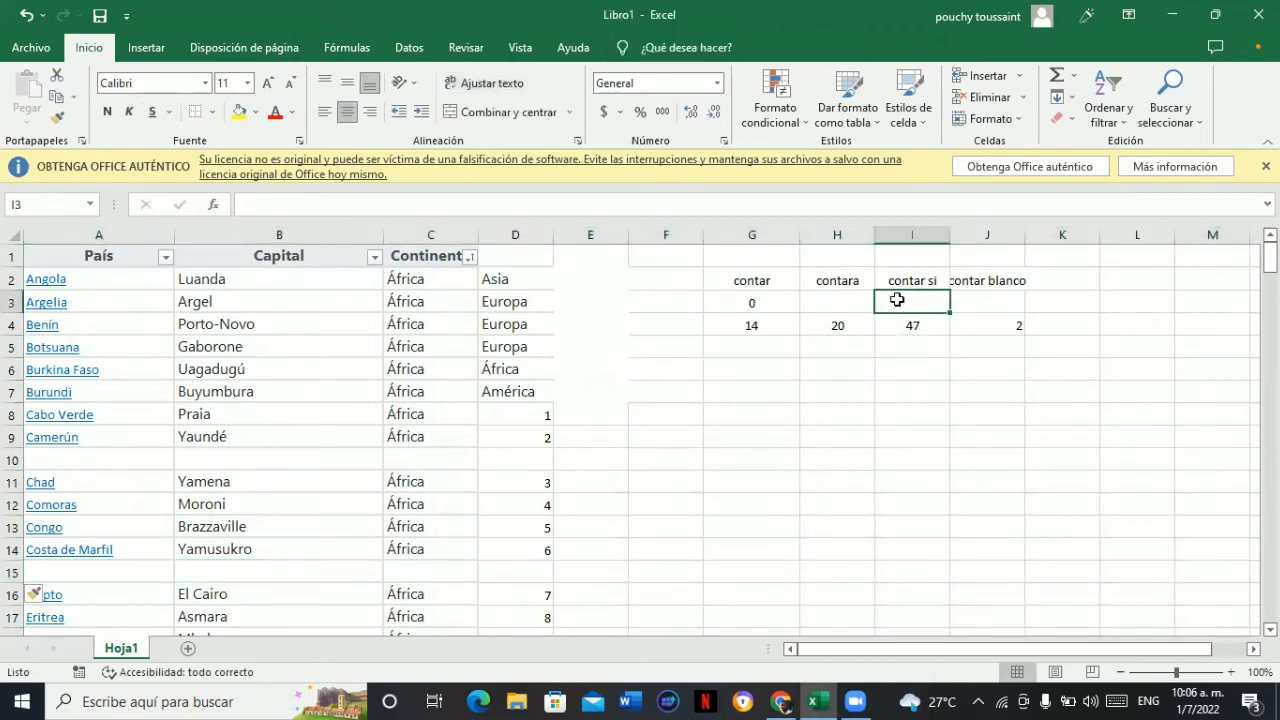
pyautogui.write('asi')
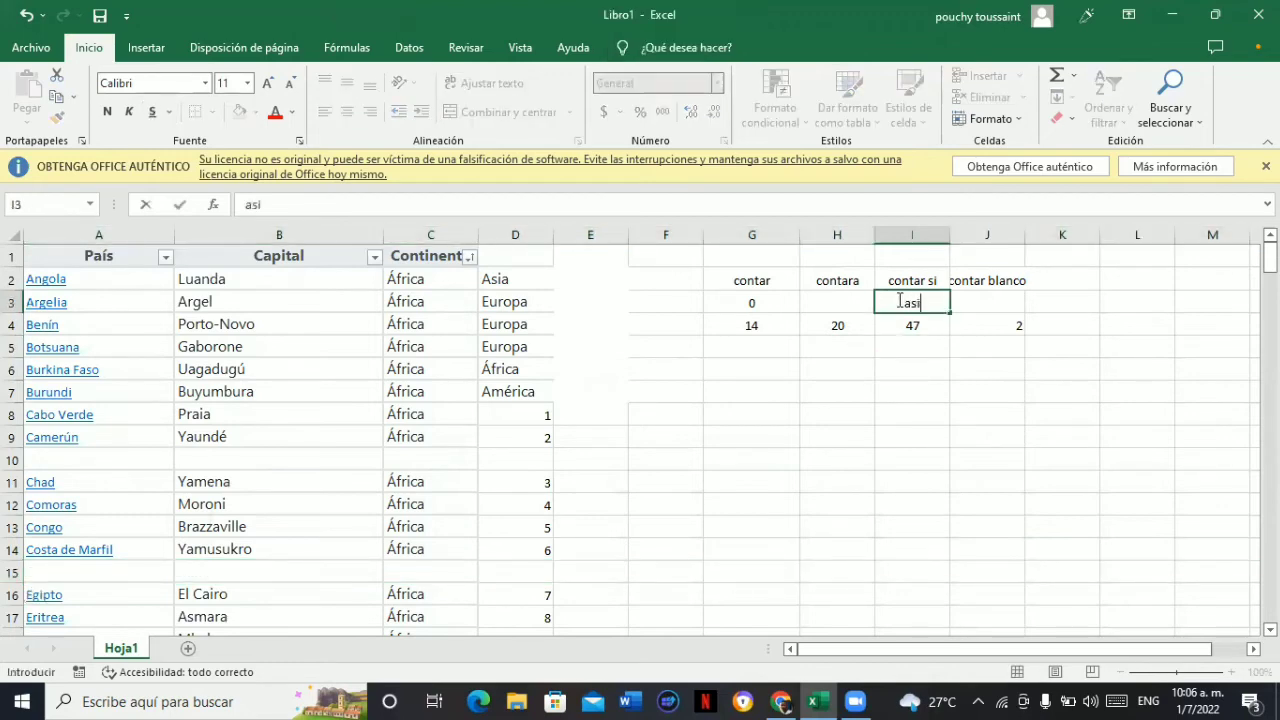
pyautogui.write('a')
pyautogui.click(908, 352)
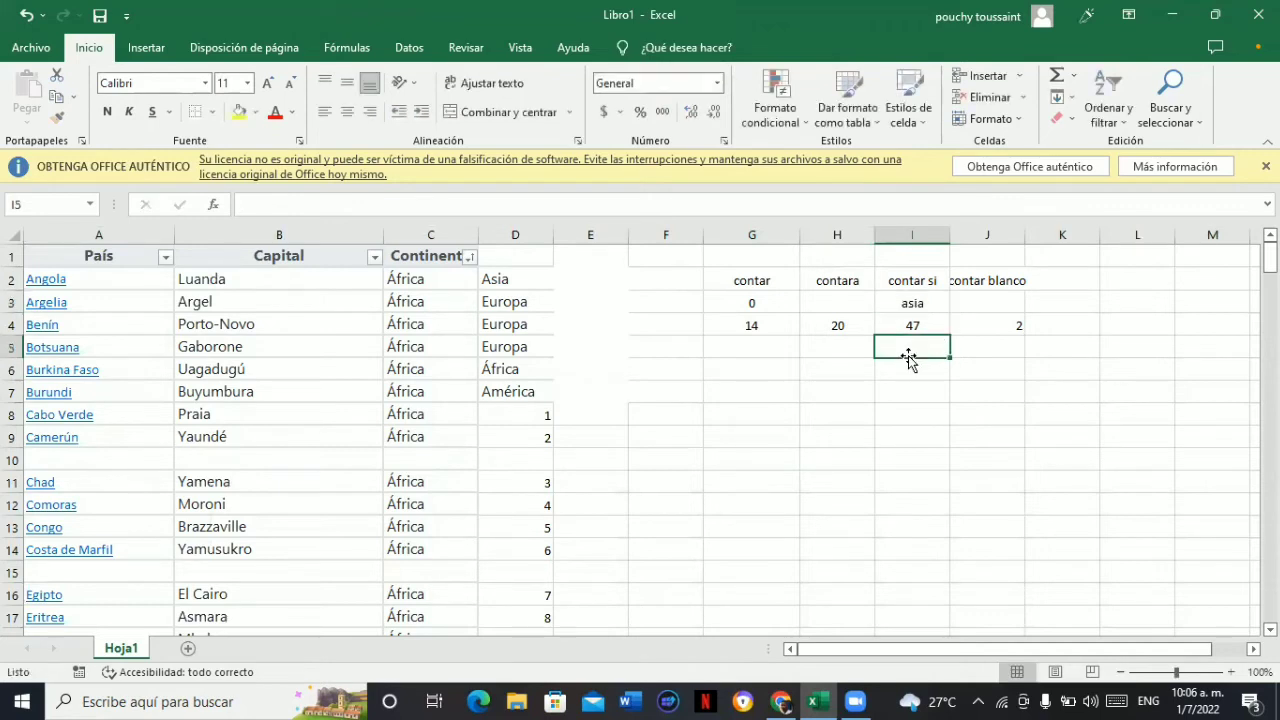
pyautogui.write('africa')
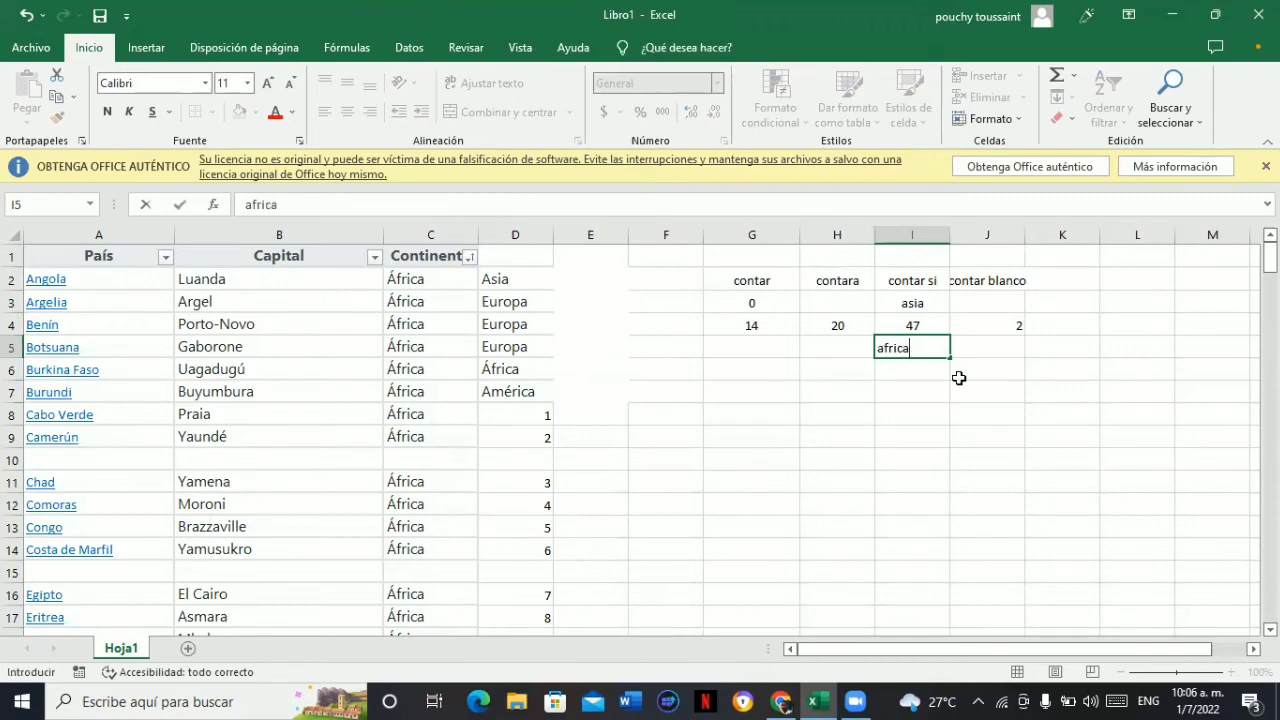
pyautogui.press('Return')
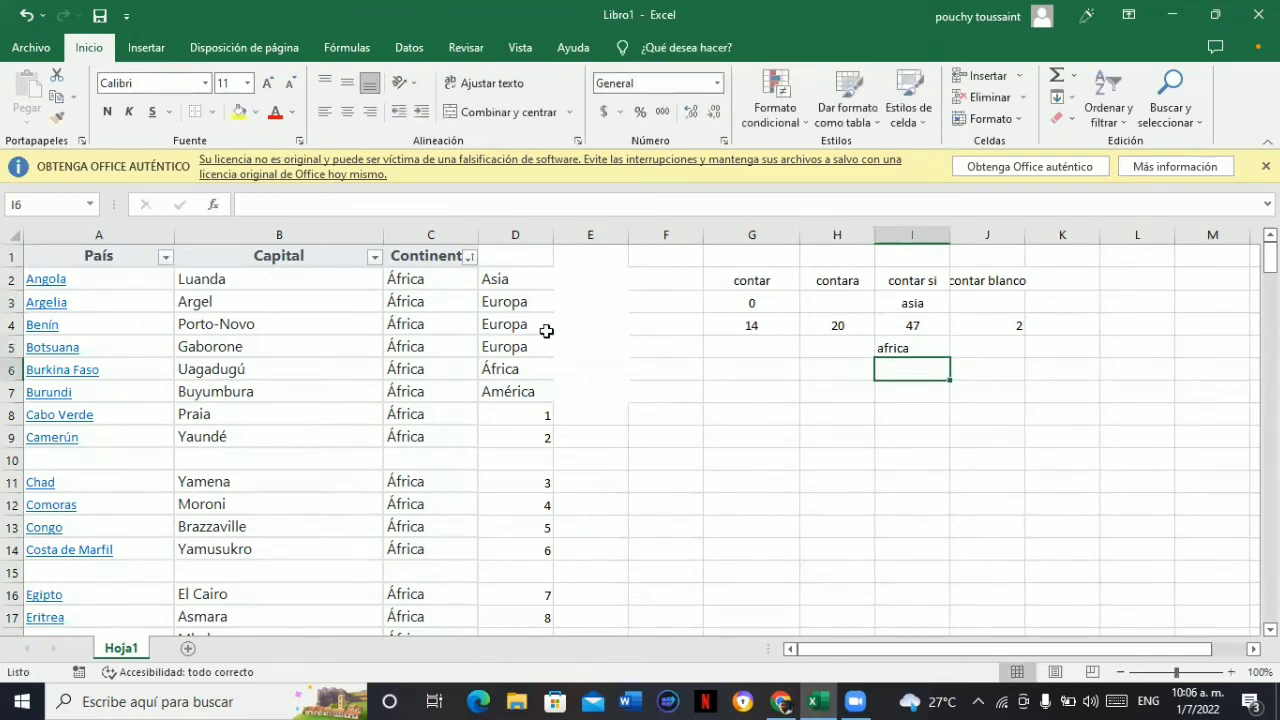
# Copy the accented word África from cell C2 and count it in cell I6 with =CONTAR.SI(C:C;"África")
pyautogui.click(440, 283)
pyautogui.doubleClick(441, 281)
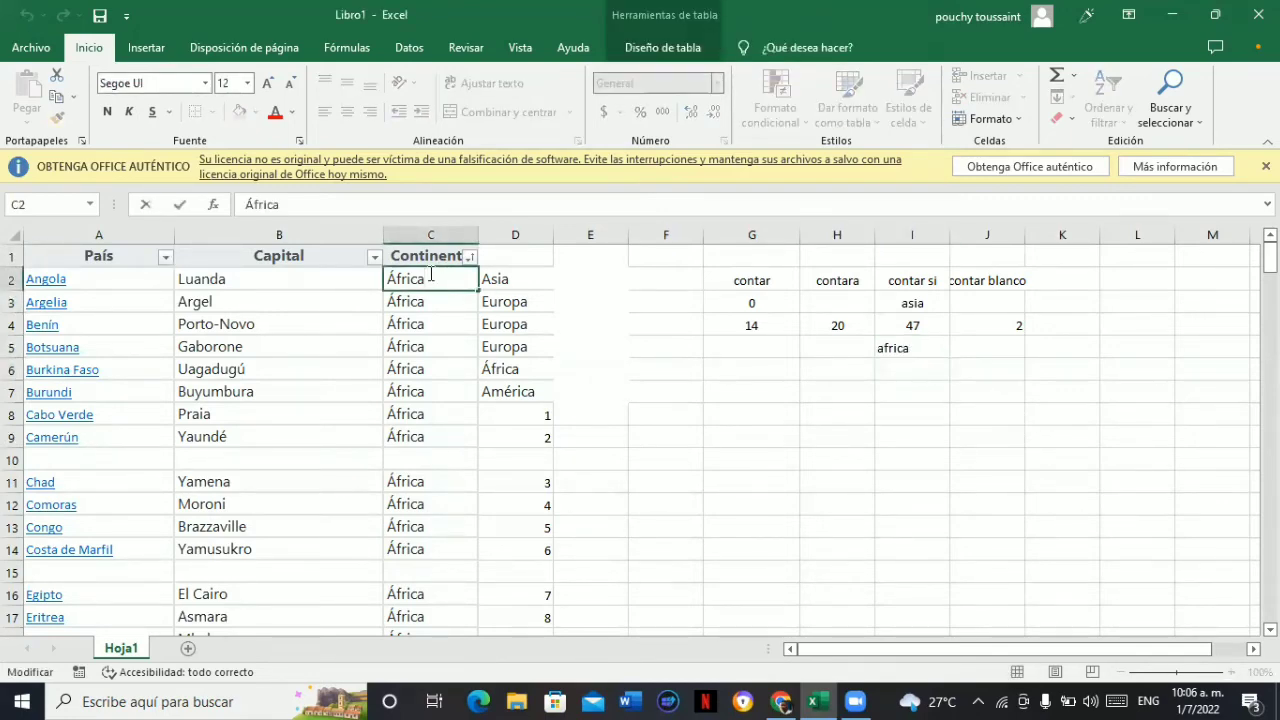
pyautogui.moveTo(441, 281); pyautogui.dragTo(388, 278)
pyautogui.hotkey('ctrl', 'c')
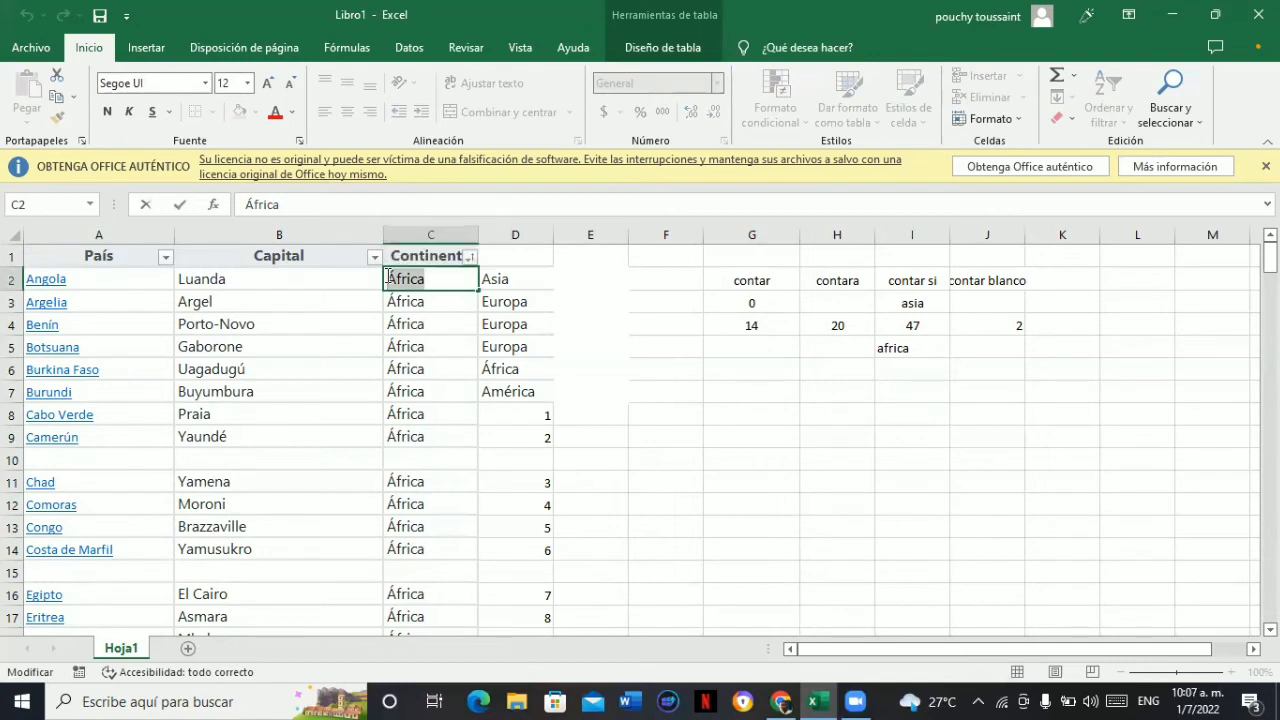
pyautogui.click(908, 369)
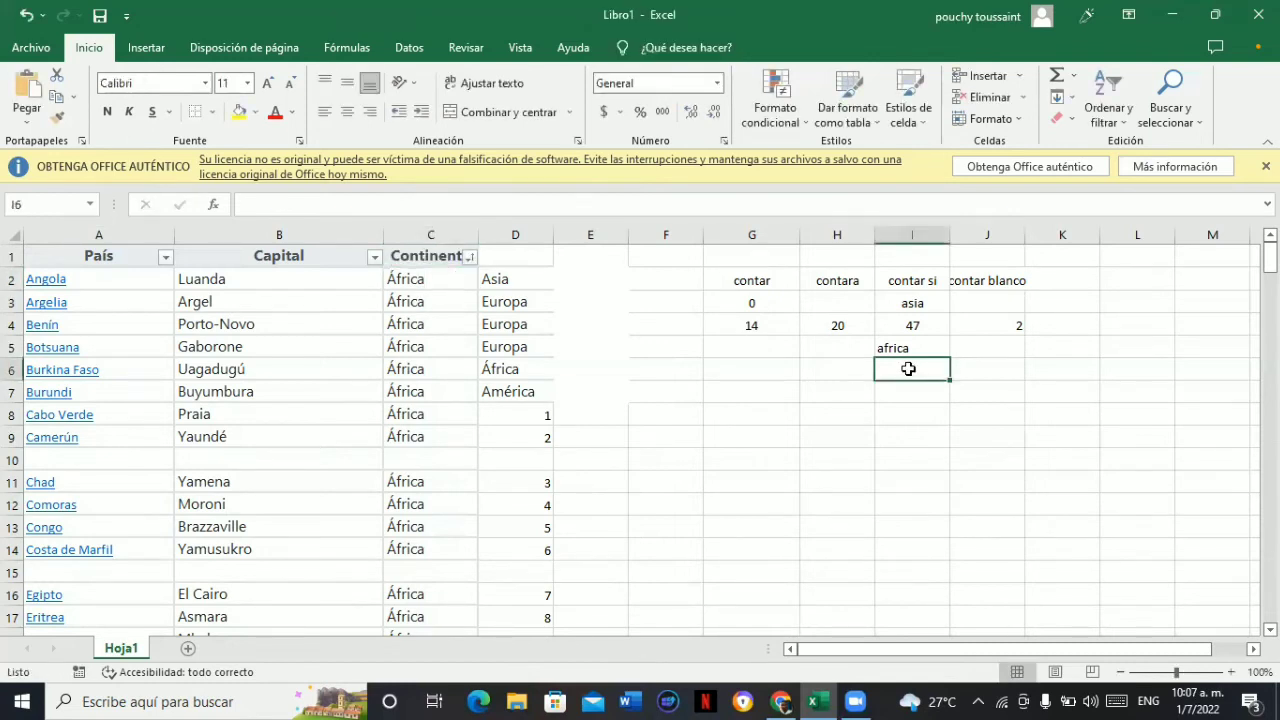
pyautogui.write('=')
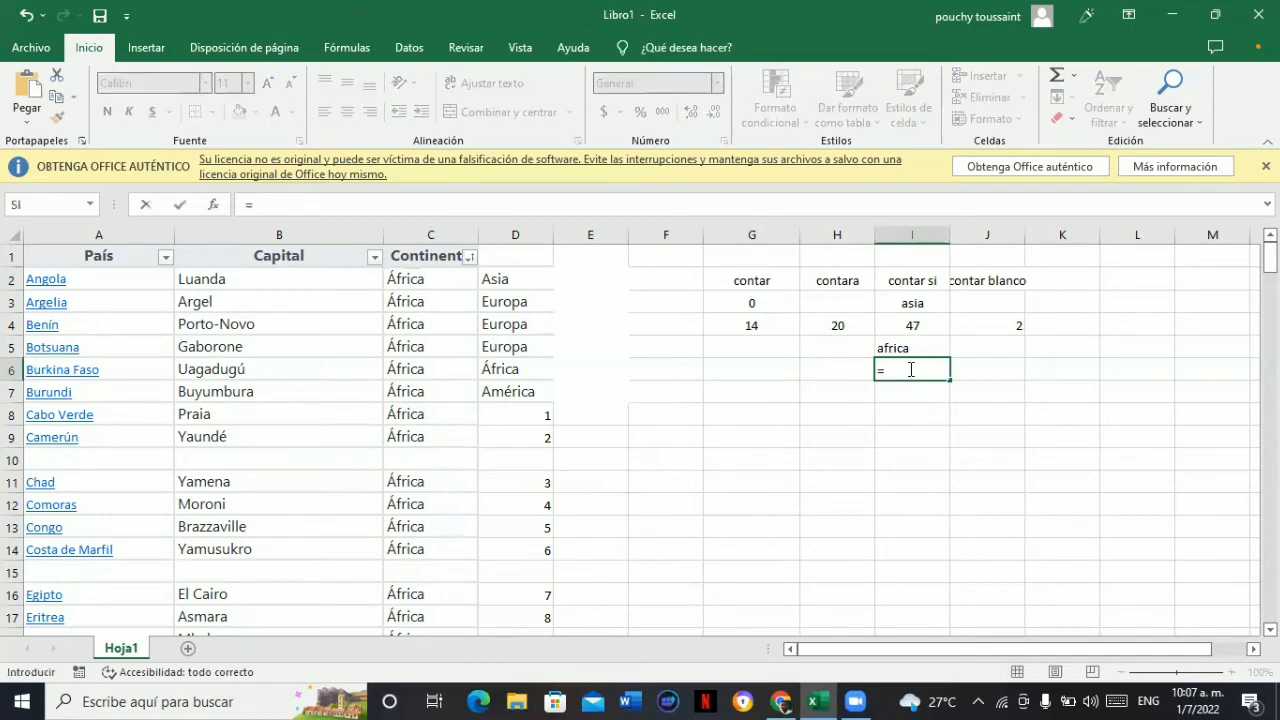
pyautogui.write('cont')
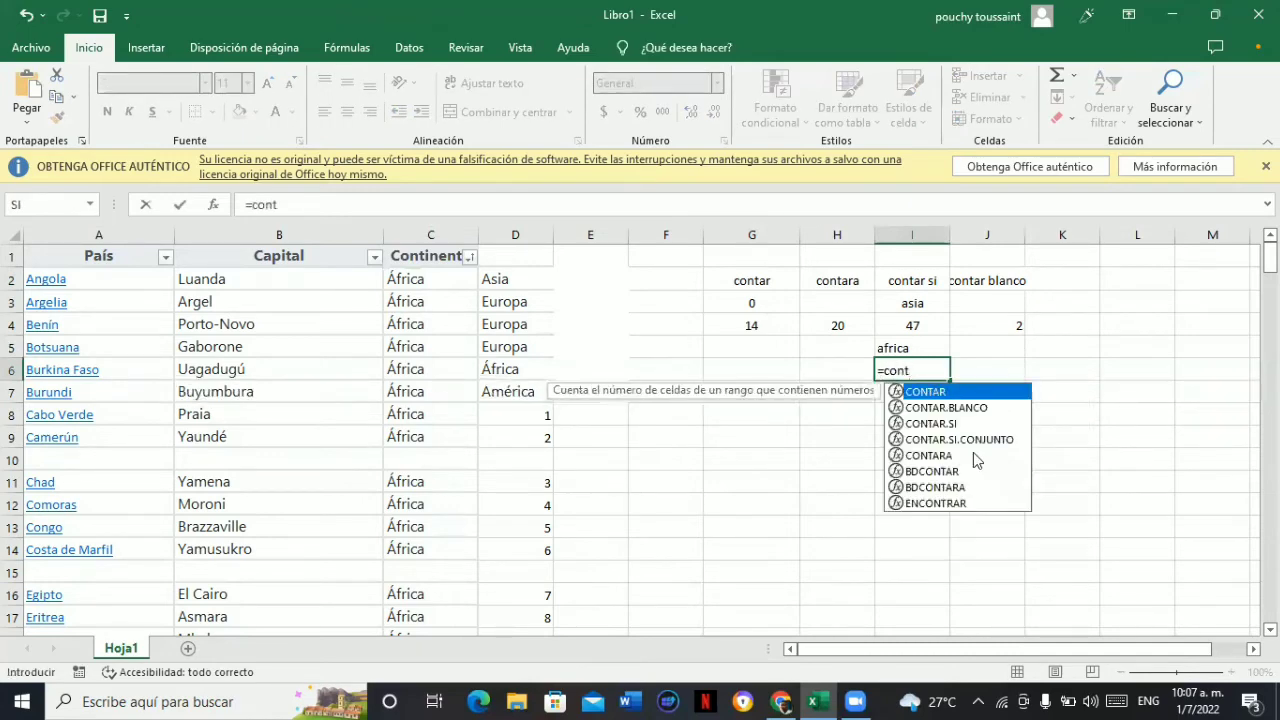
pyautogui.doubleClick(930, 424)
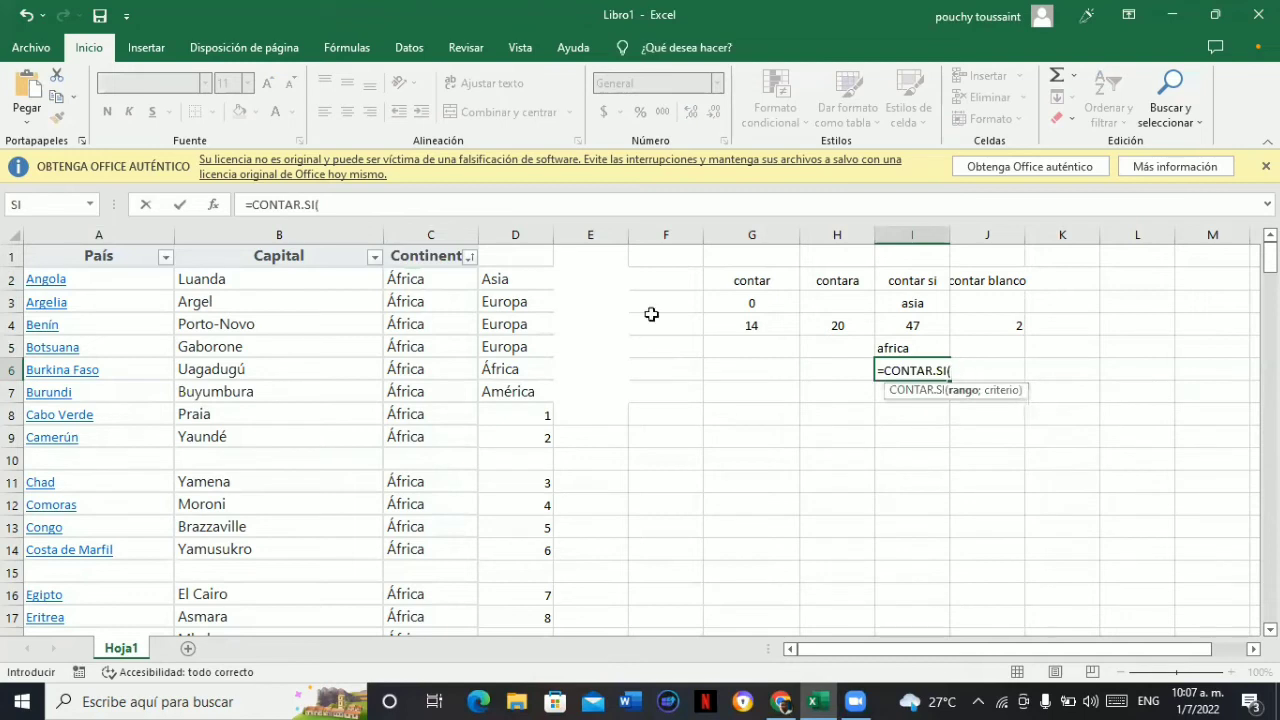
pyautogui.click(421, 229)
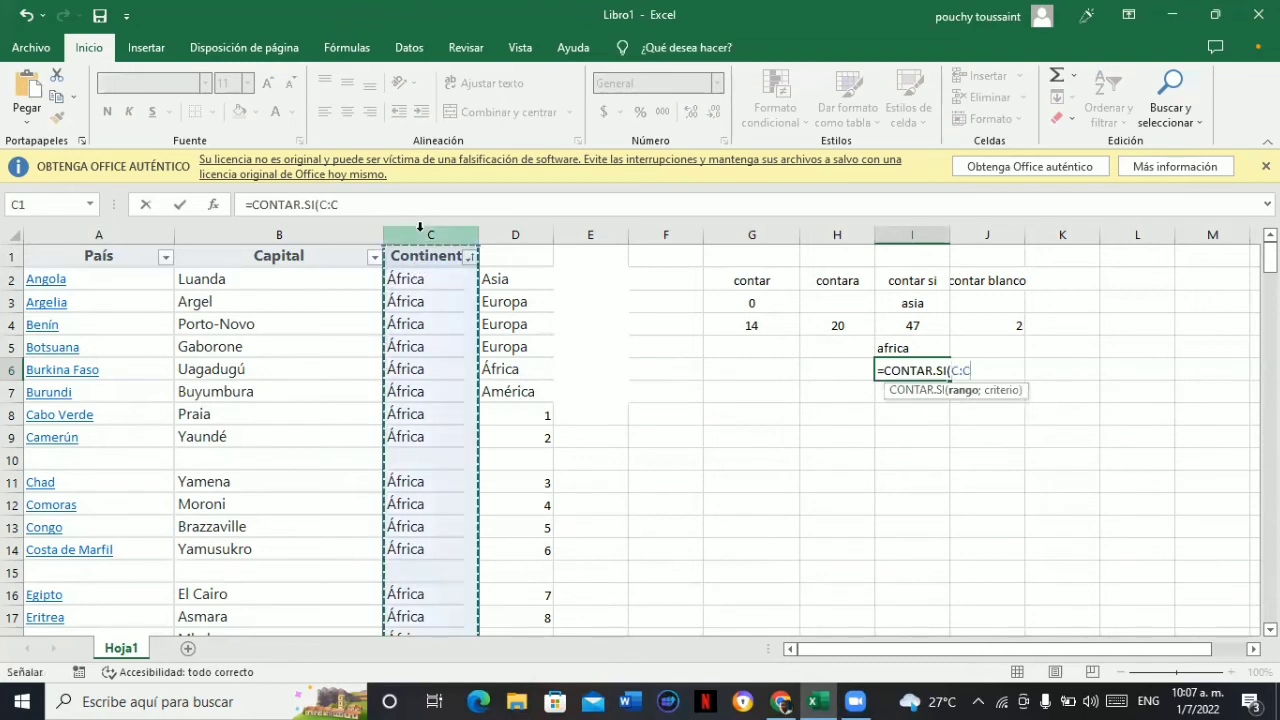
pyautogui.write(';')
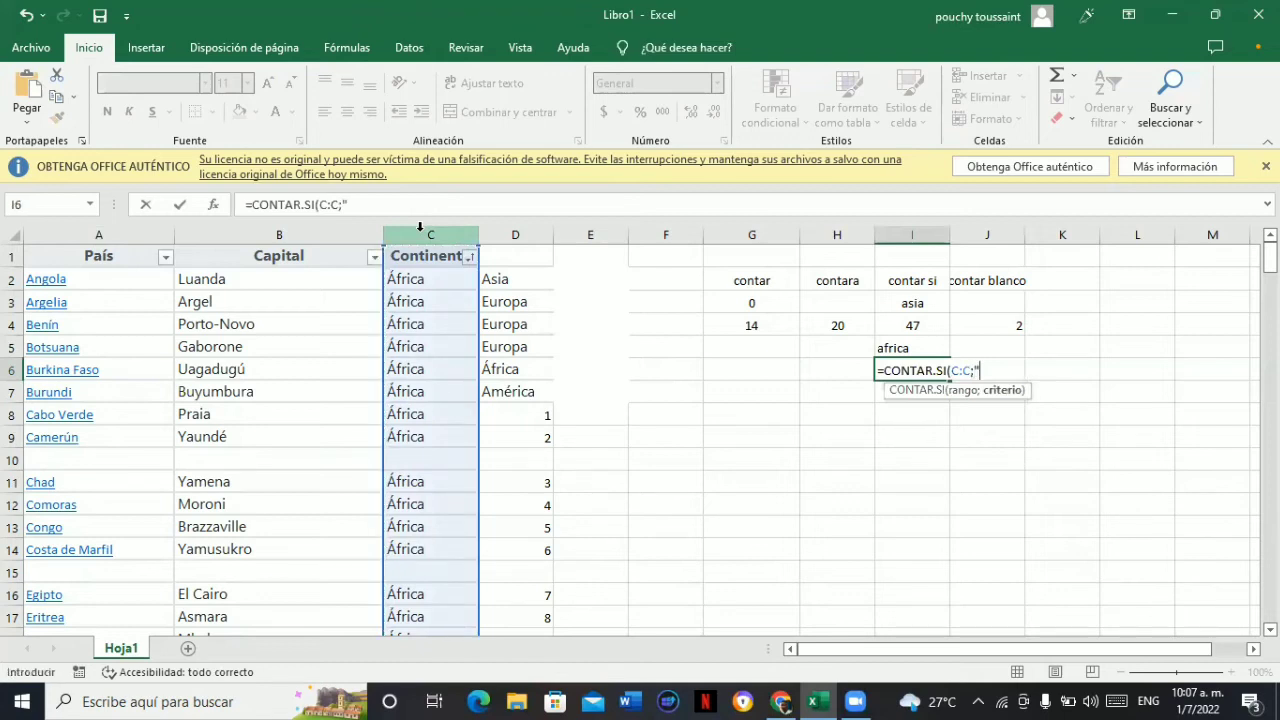
pyautogui.write('"África")')
pyautogui.press('Return')
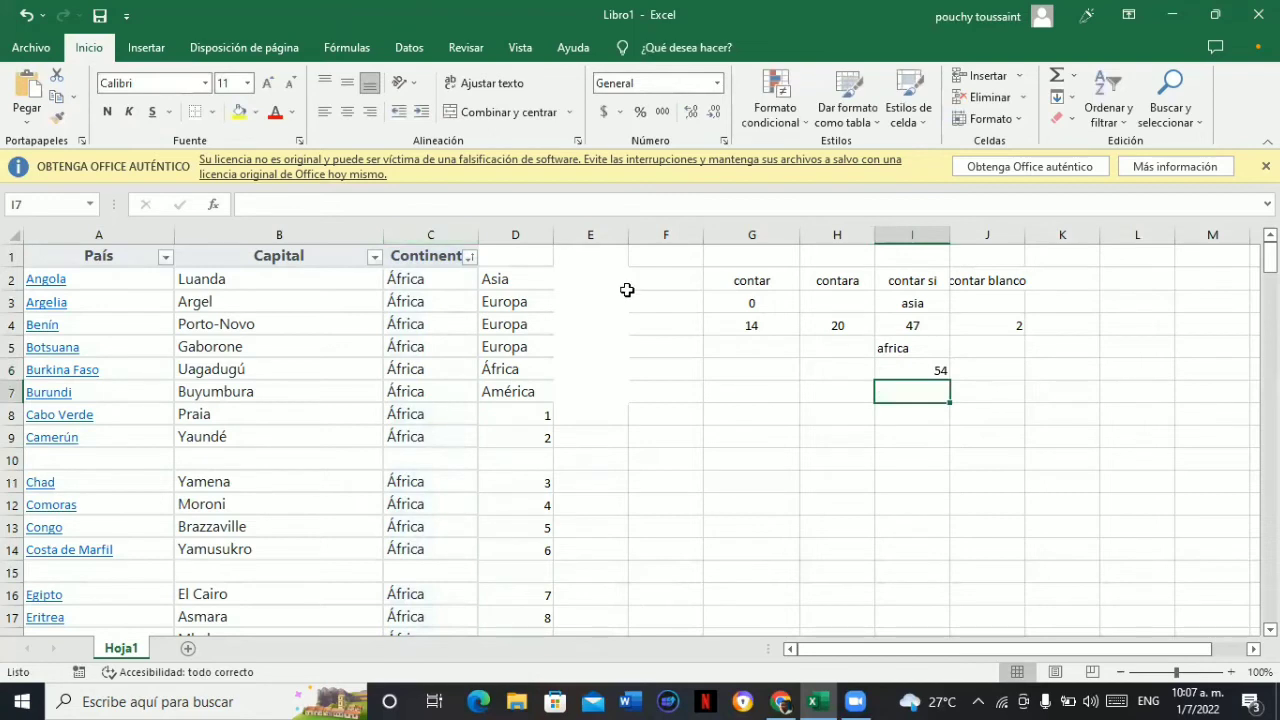
# Replace the accented Á in the criterion of cell I6 with a plain A, giving =CONTAR.SI(C:C;"Africa")
pyautogui.doubleClick(910, 368)
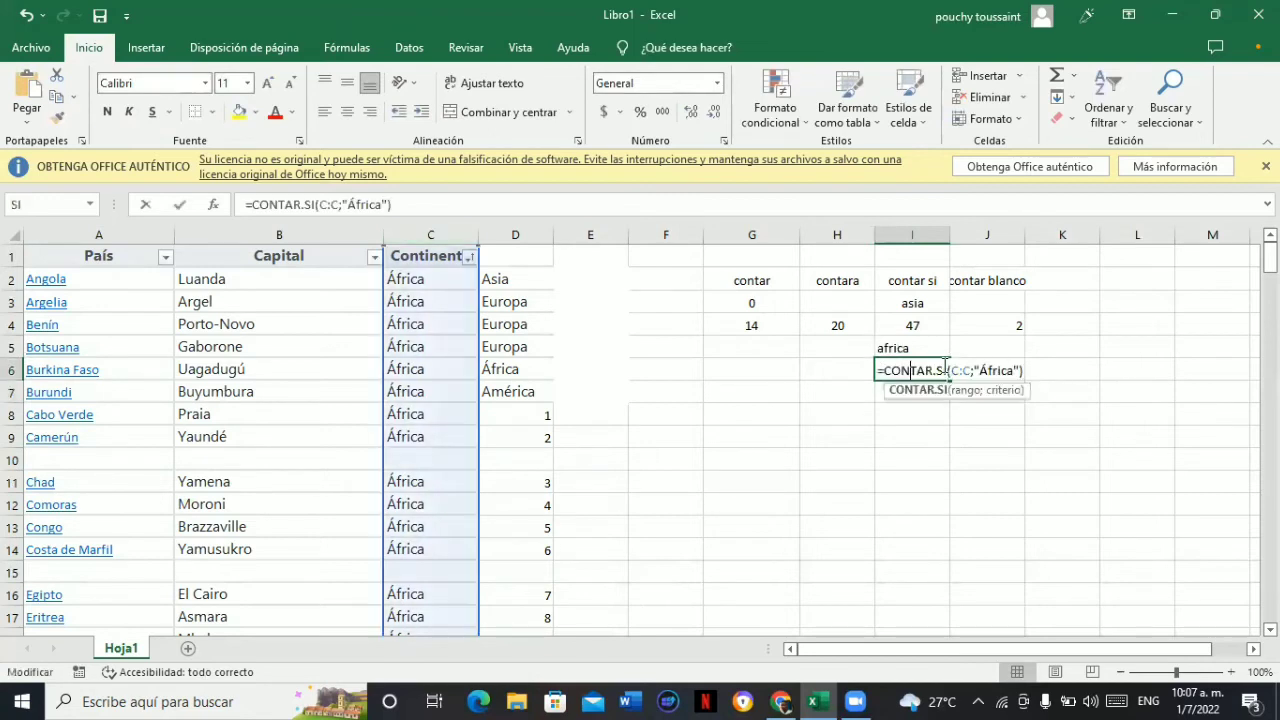
pyautogui.click(991, 369)
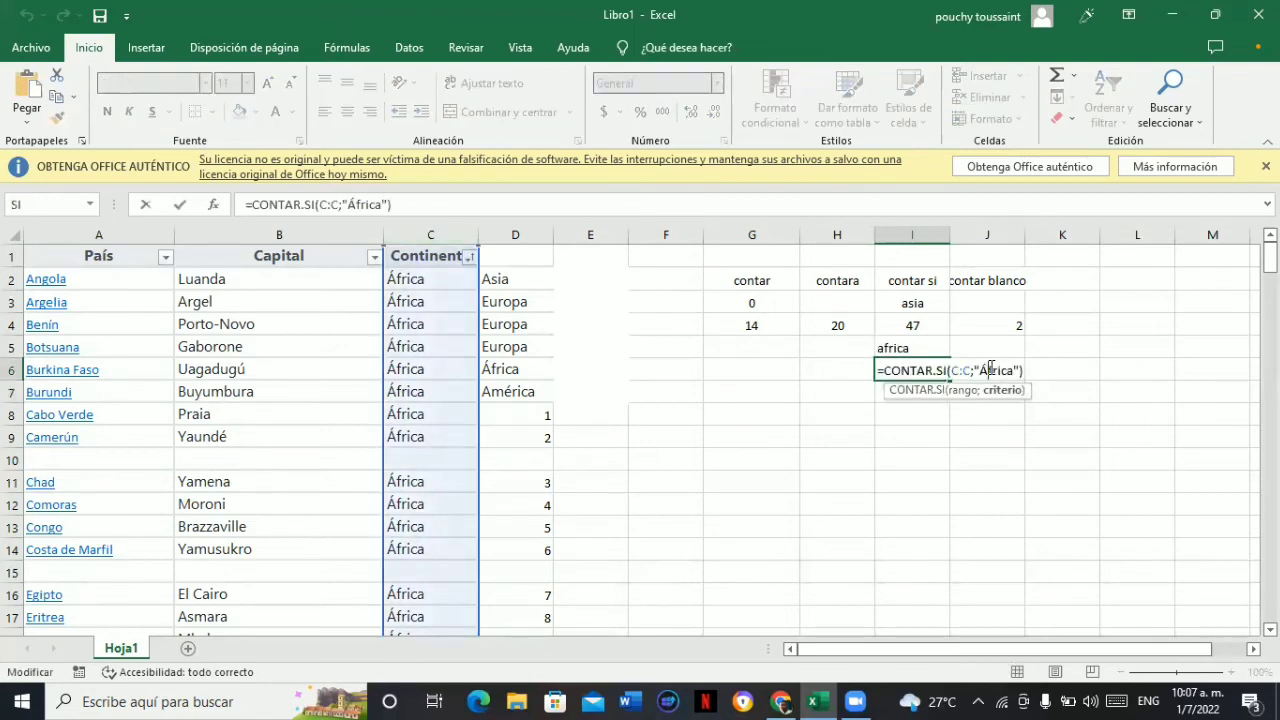
pyautogui.press('BackSpace')
pyautogui.write('A')
pyautogui.press('Return')
# Restore the accented criterion "África" in cell I6 and centre the contents of cells I3:I6 horizontally
pyautogui.doubleClick(923, 368)
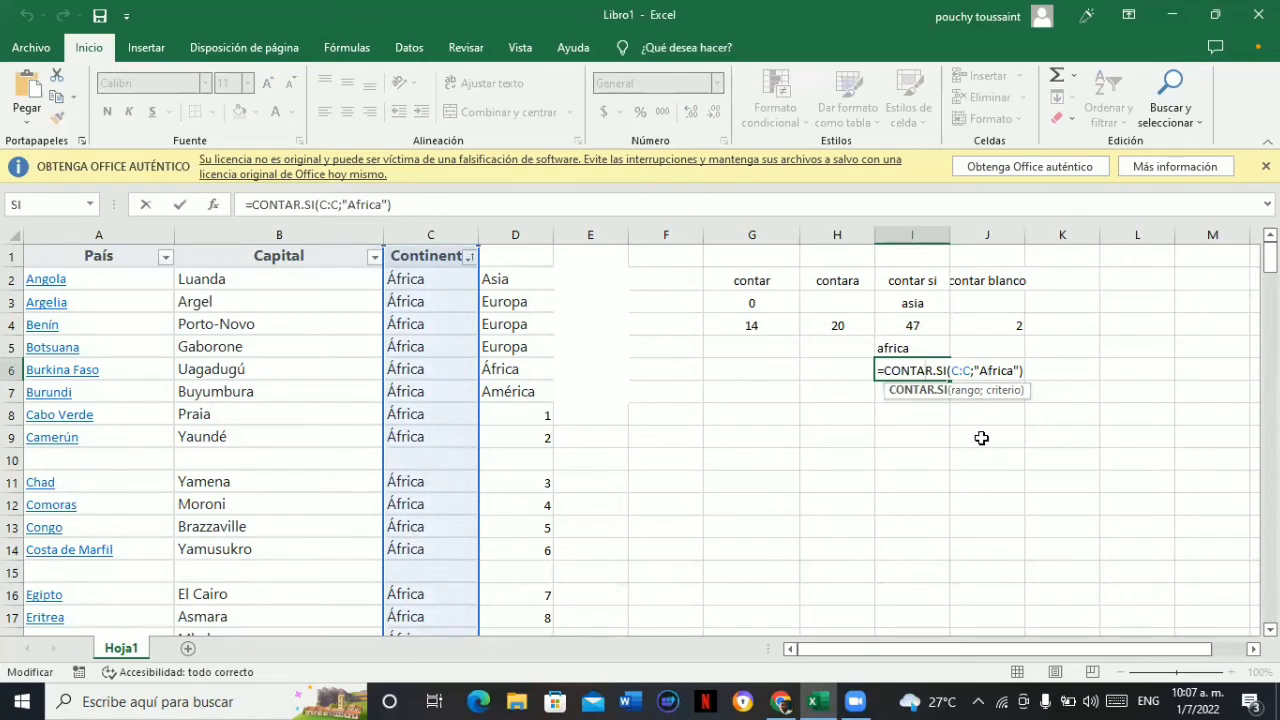
pyautogui.press('Escape')
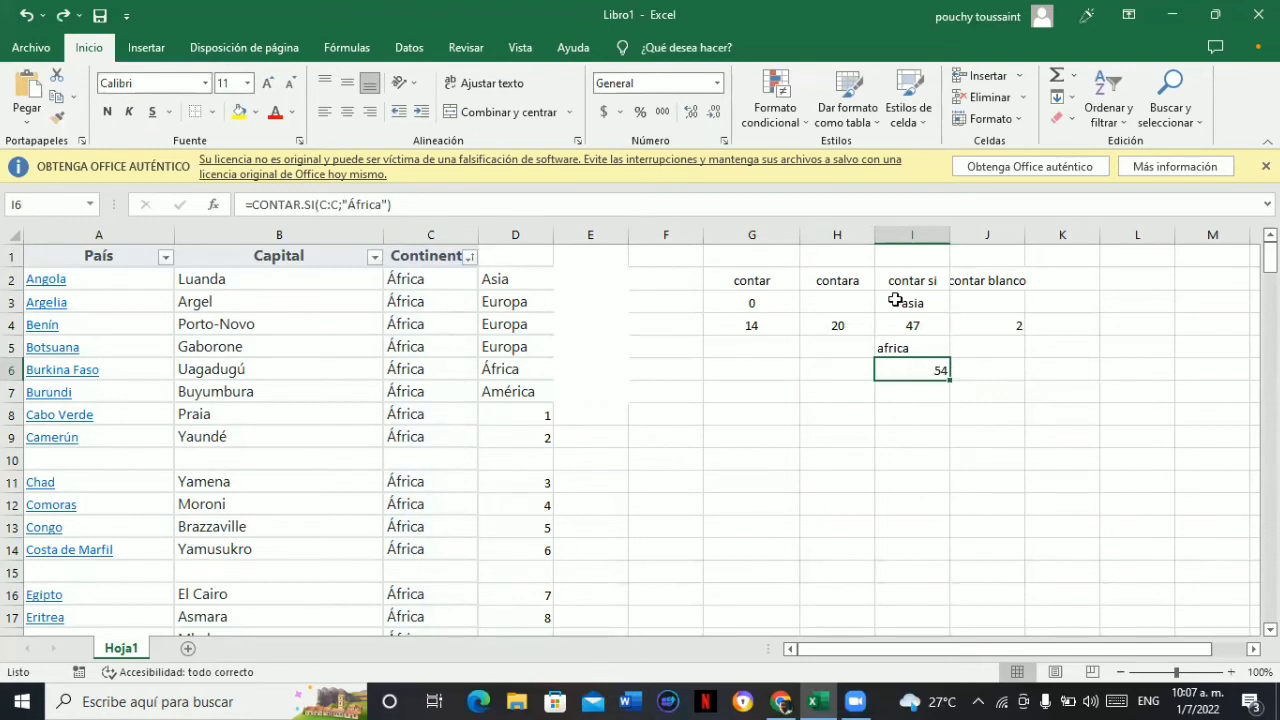
pyautogui.moveTo(900, 300); pyautogui.dragTo(898, 368)
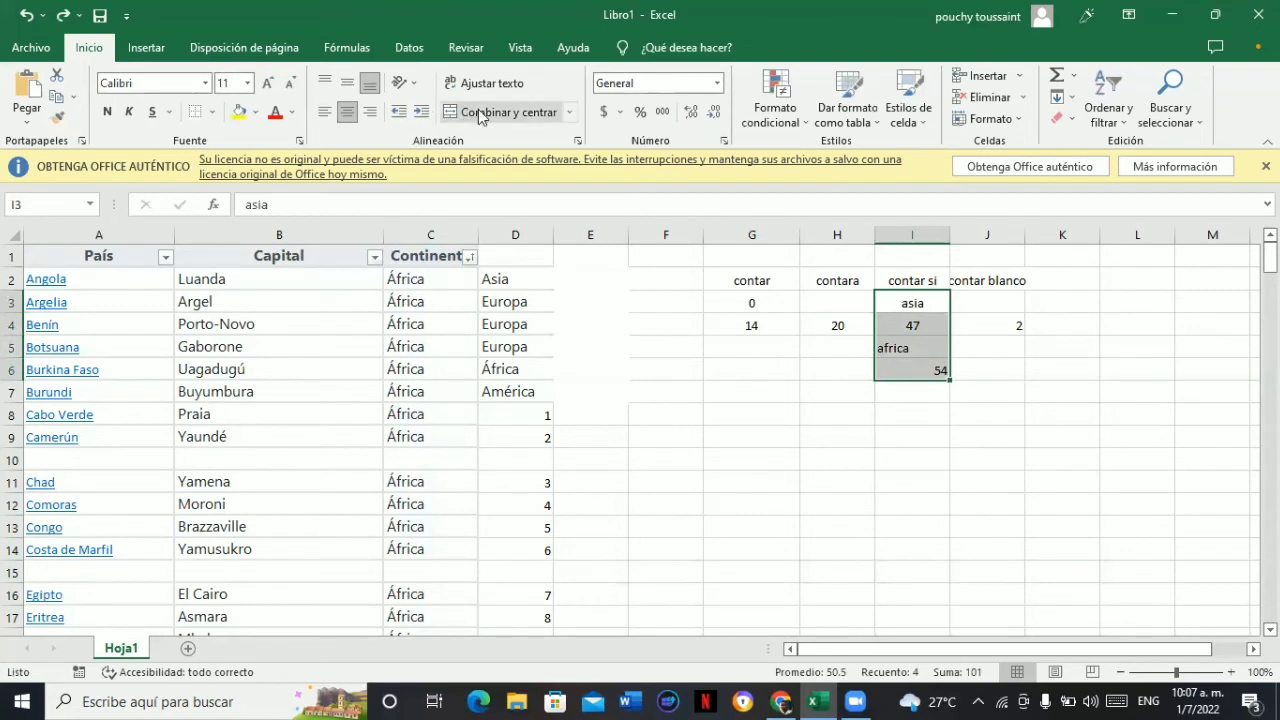
pyautogui.click(344, 111)
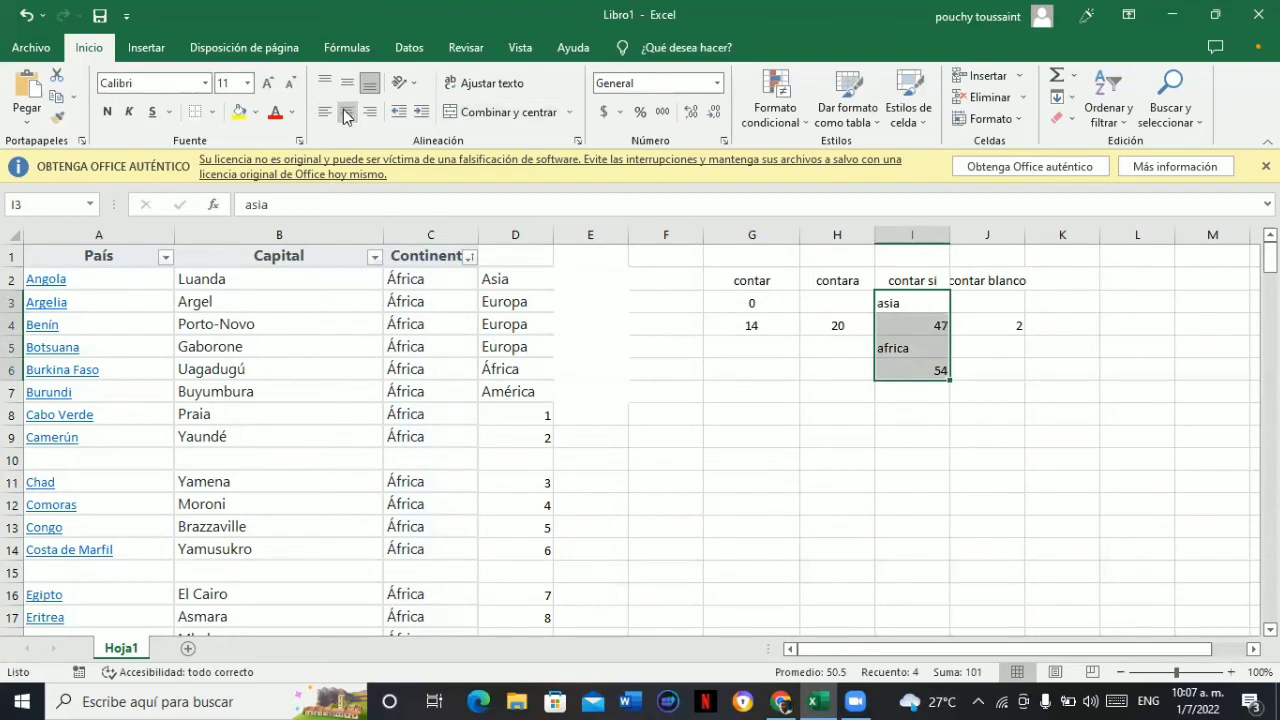
pyautogui.click(344, 111)
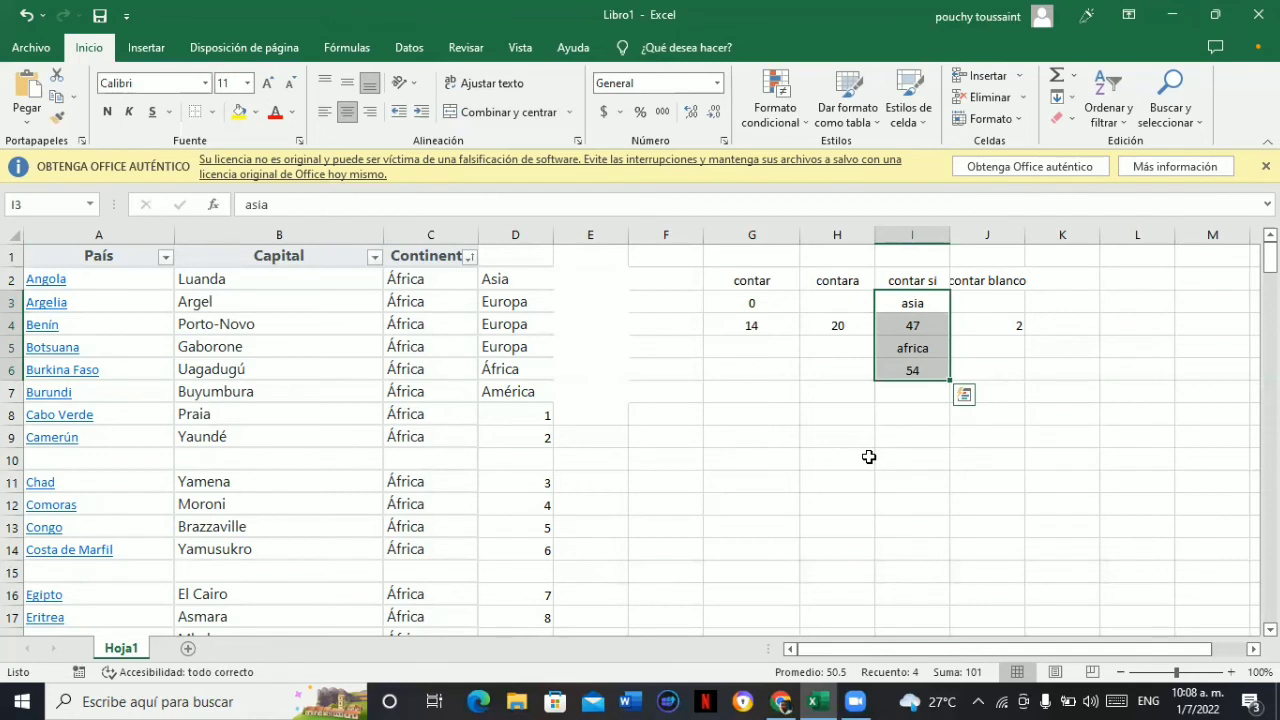
# Add the label buscar in cell H12 and enter the value 3 in cell H13 beneath it
pyautogui.click(830, 518)
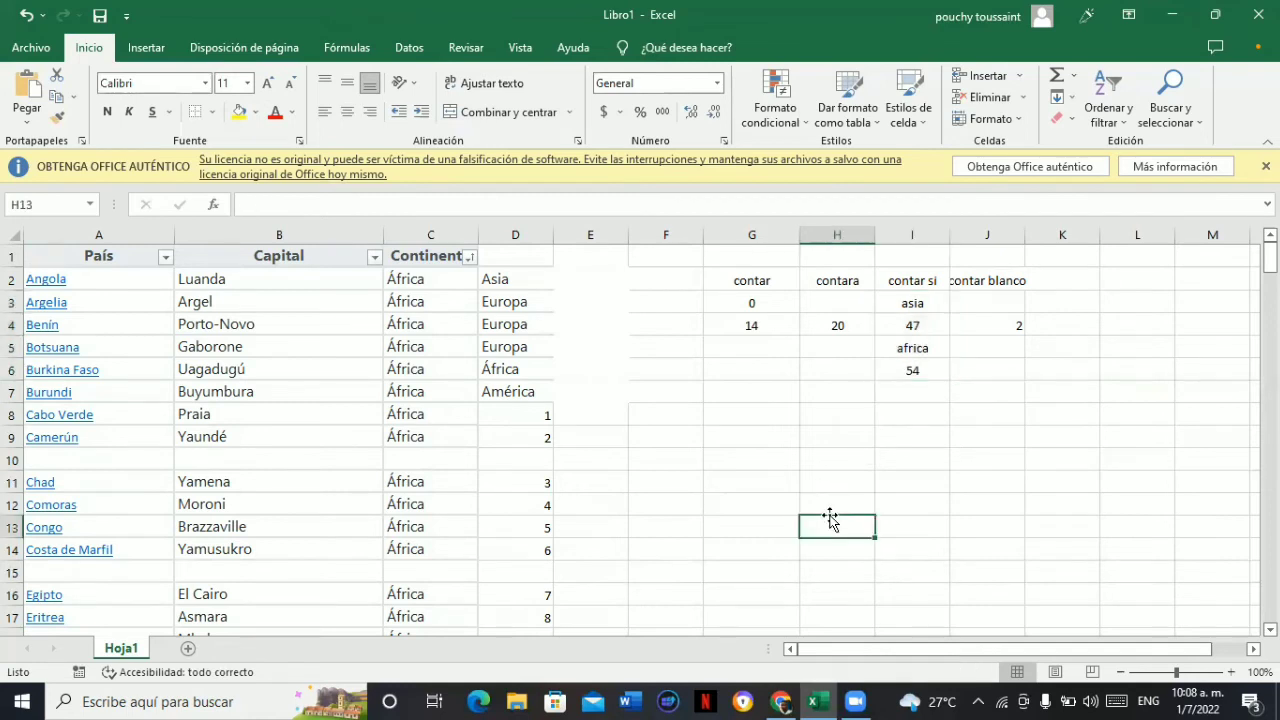
pyautogui.click(832, 506)
pyautogui.write('bu')
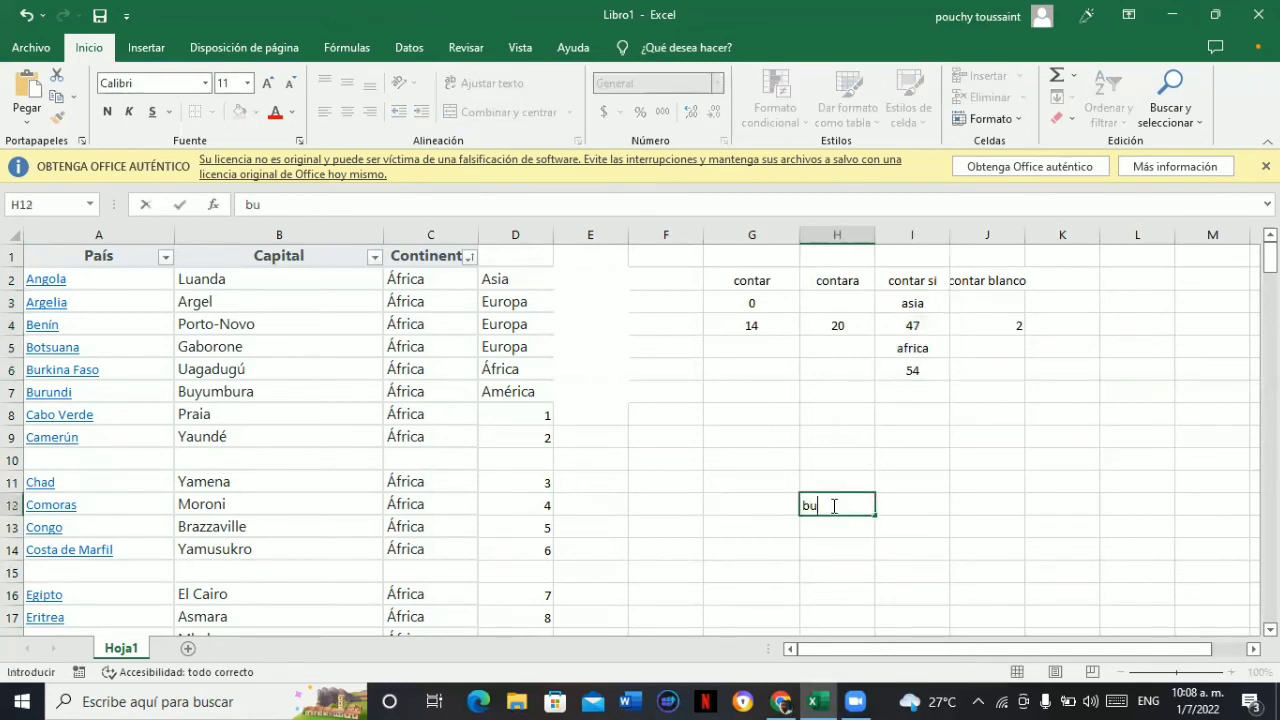
pyautogui.write('scar')
pyautogui.click(854, 529)
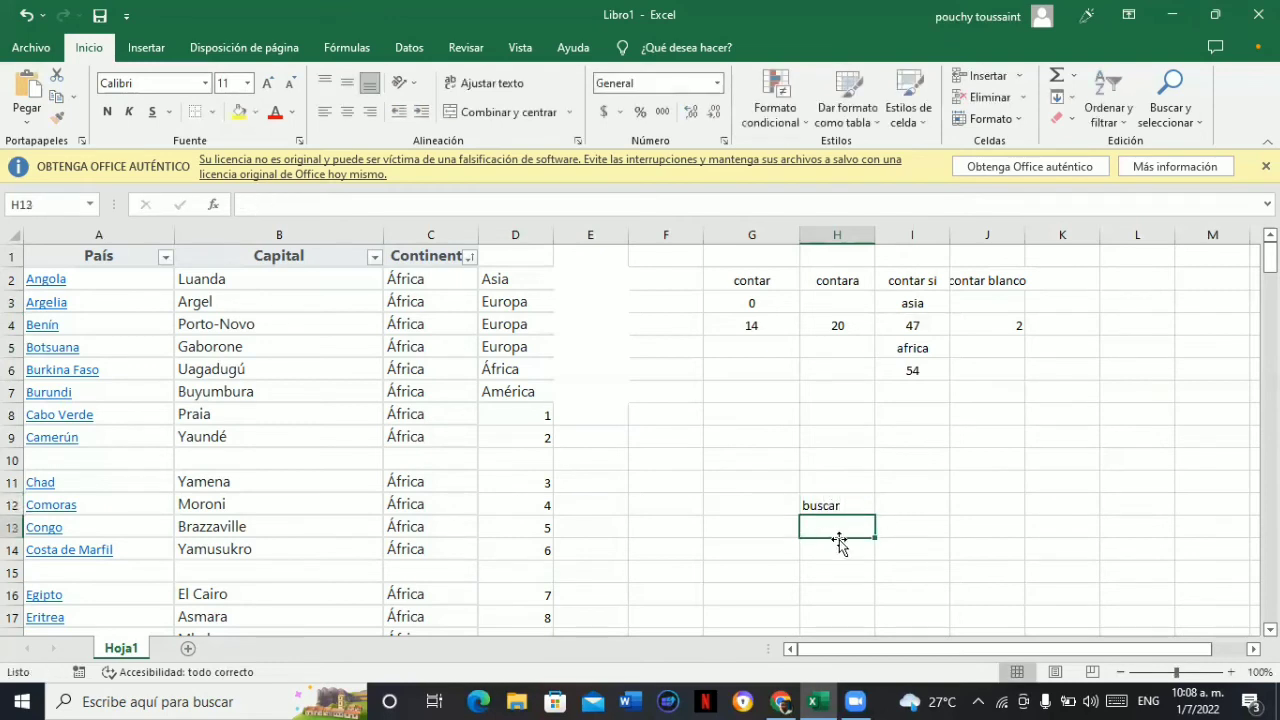
pyautogui.write('3')
pyautogui.press('Return')
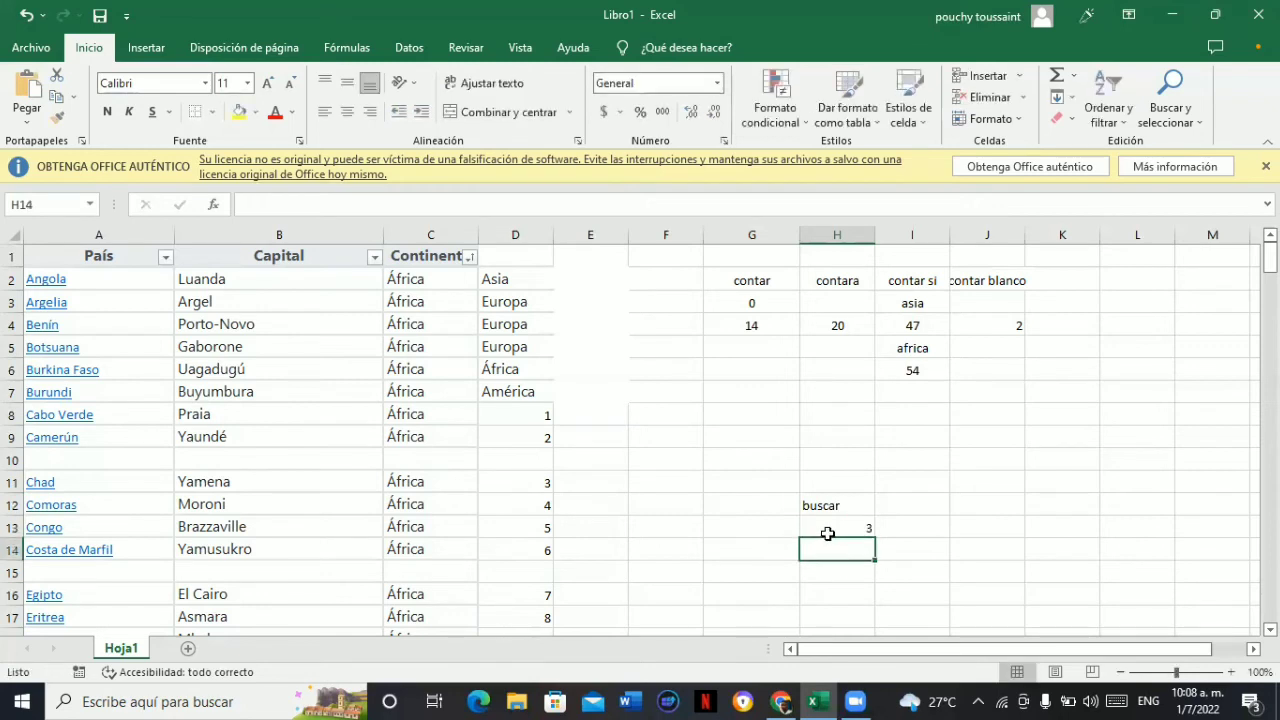
# Replace the value in cell H13 with 4
pyautogui.click(828, 531)
pyautogui.doubleClick(828, 531)
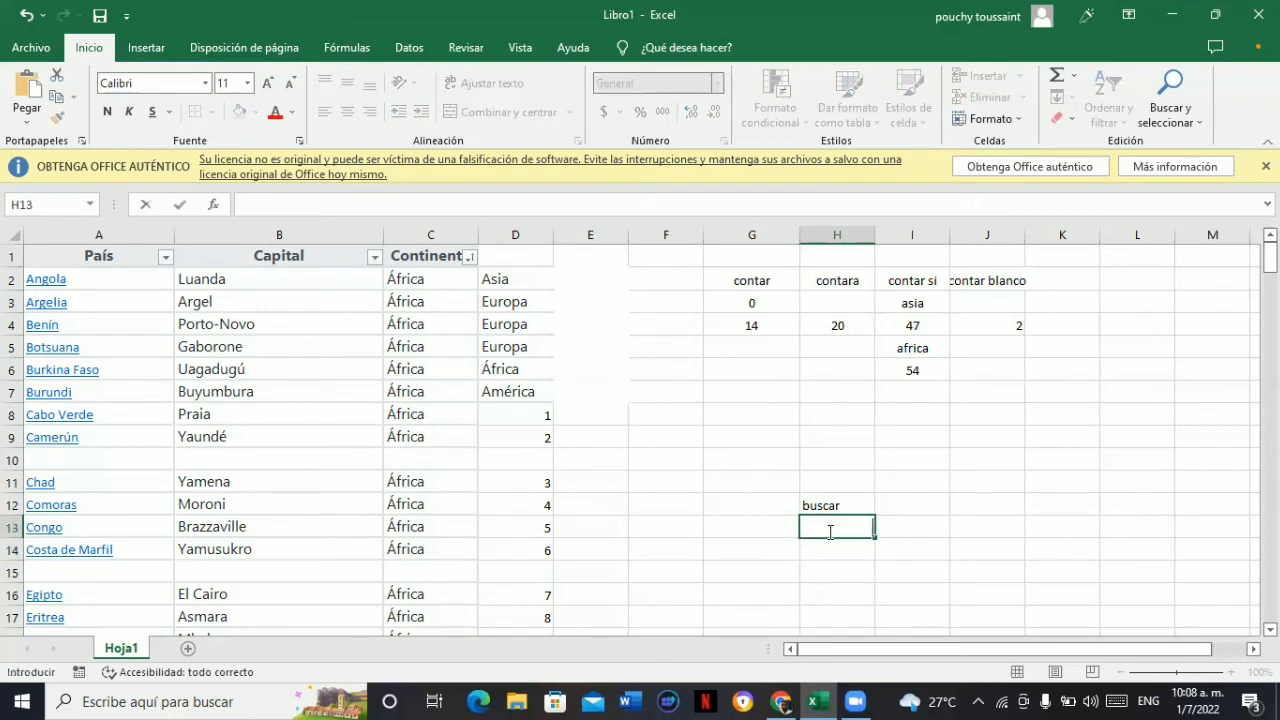
pyautogui.press('BackSpace')
pyautogui.write('4')
pyautogui.click(857, 582)
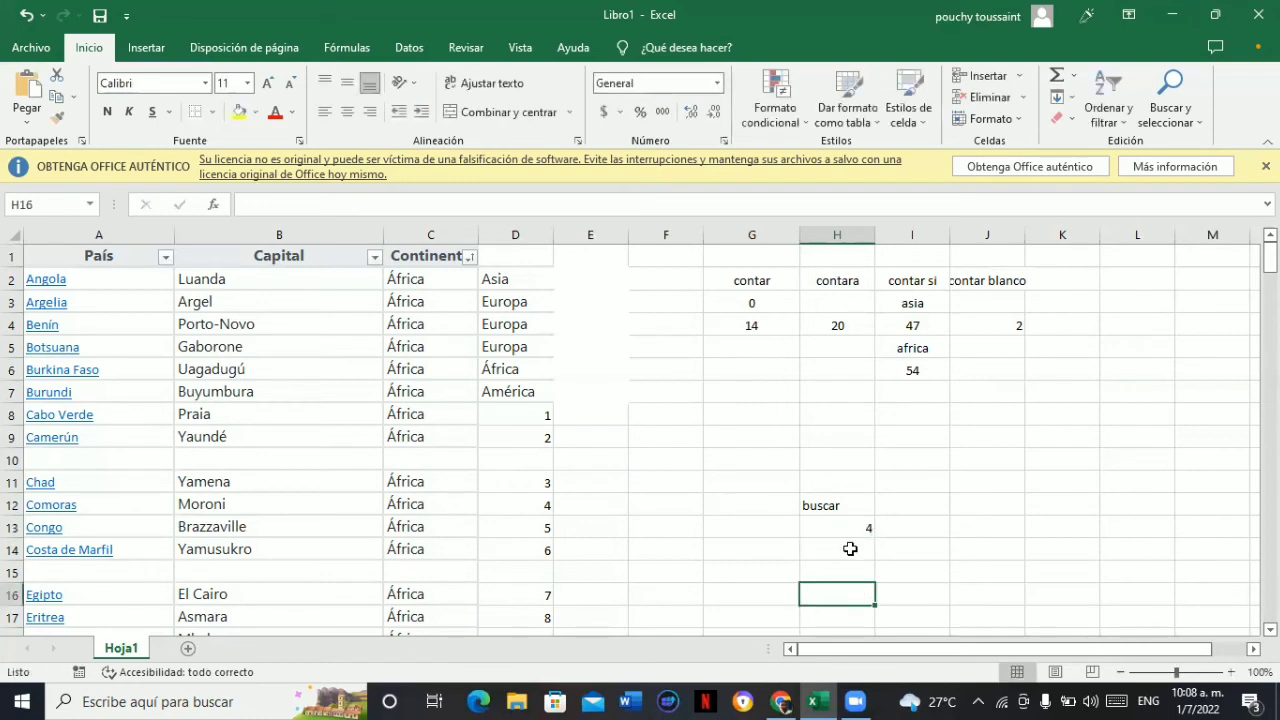
# Enter the text buscar in cell H14 and fill it down through cell H17
pyautogui.click(837, 547)
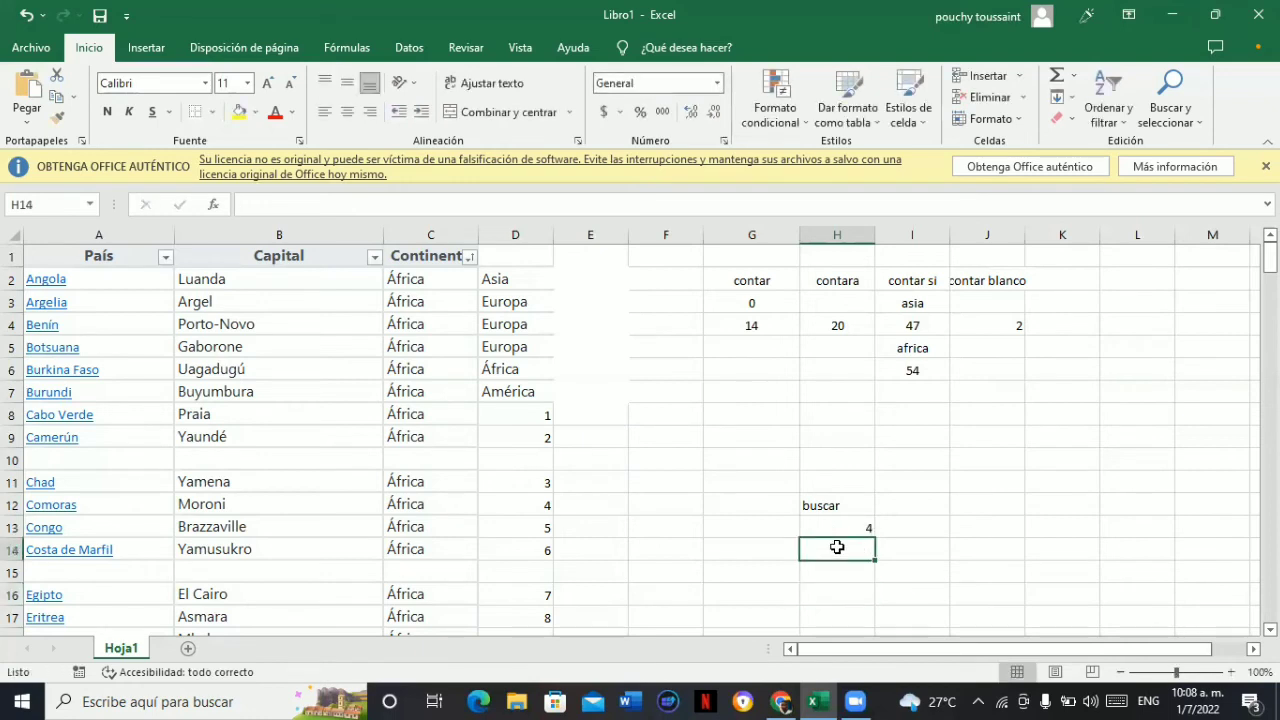
pyautogui.write('=')
pyautogui.press('BackSpace')
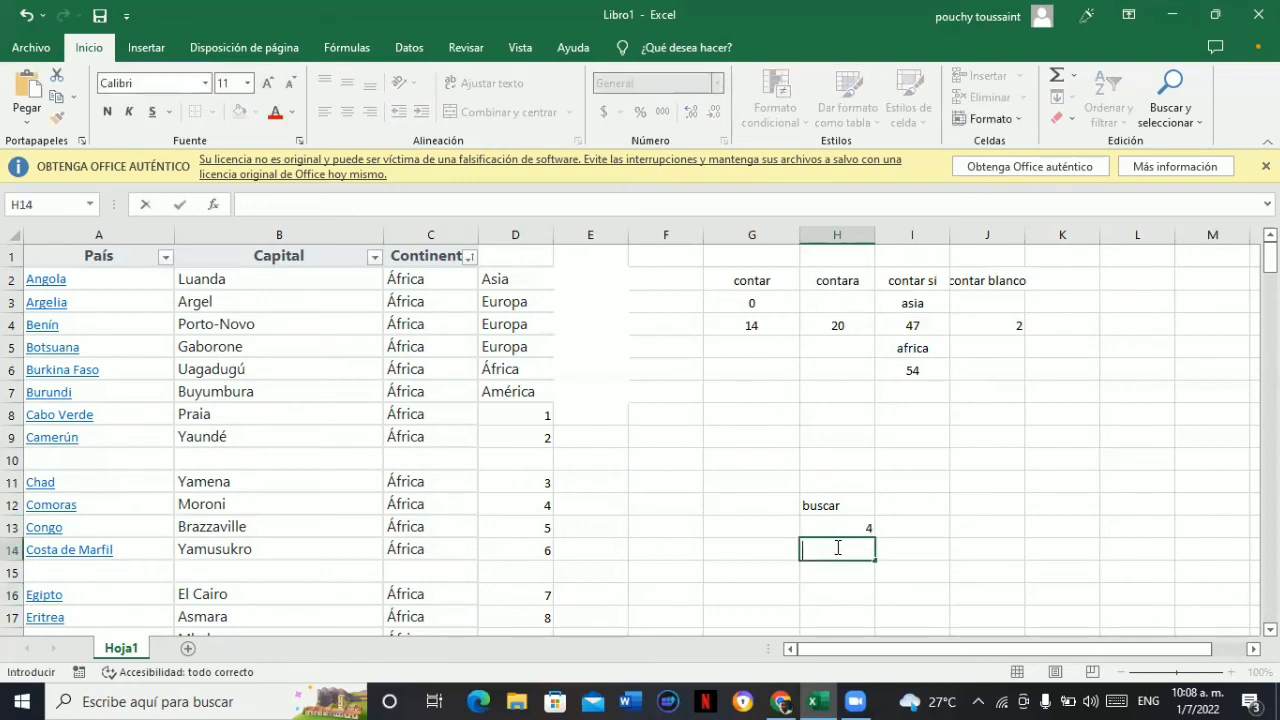
pyautogui.write('buscar')
pyautogui.press('Return')
pyautogui.click(828, 552)
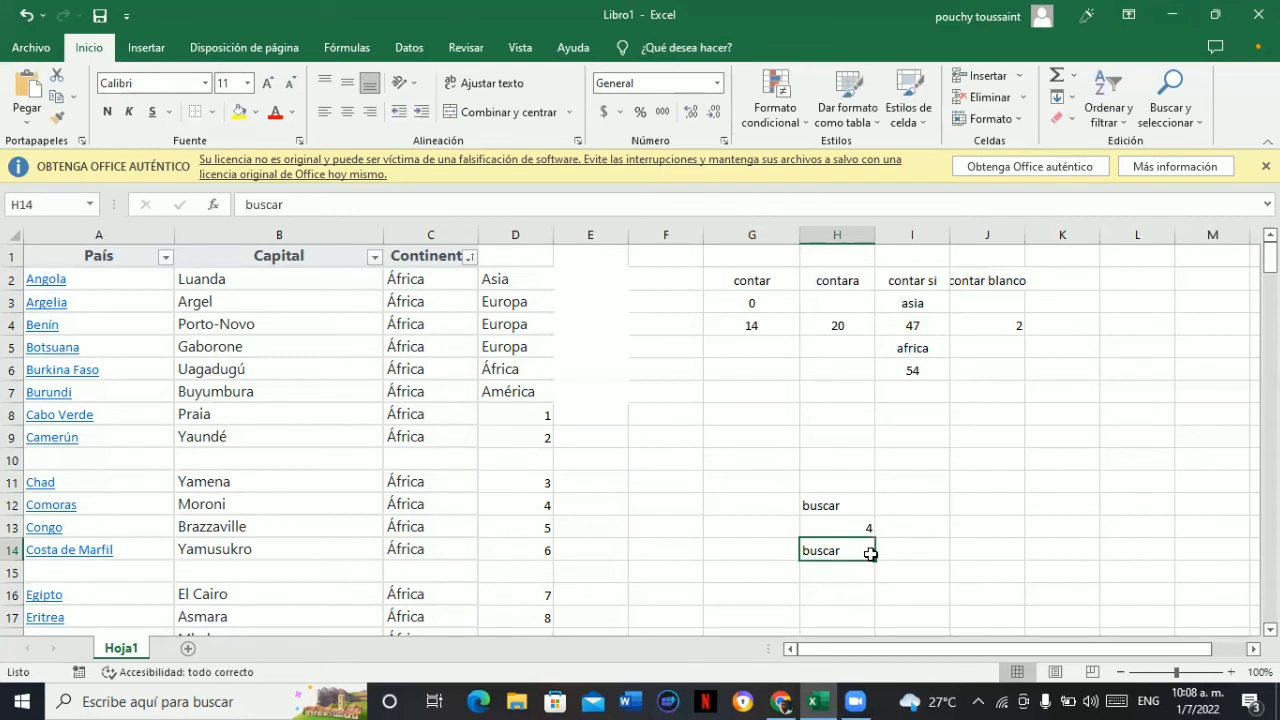
pyautogui.moveTo(872, 581); pyautogui.dragTo(876, 622)
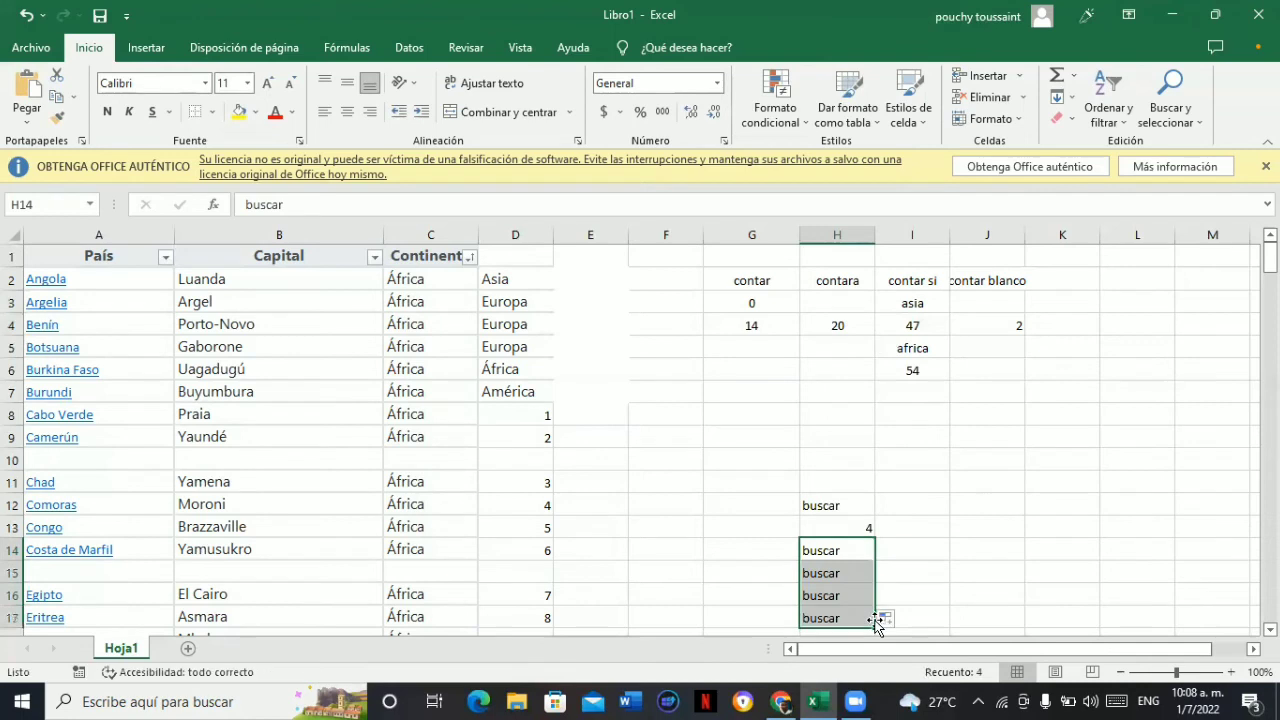
# Extend the labels in cells H15, H16 and H17 to read buscar v, buscar h and buscar x
pyautogui.click(849, 572)
pyautogui.doubleClick(860, 575)
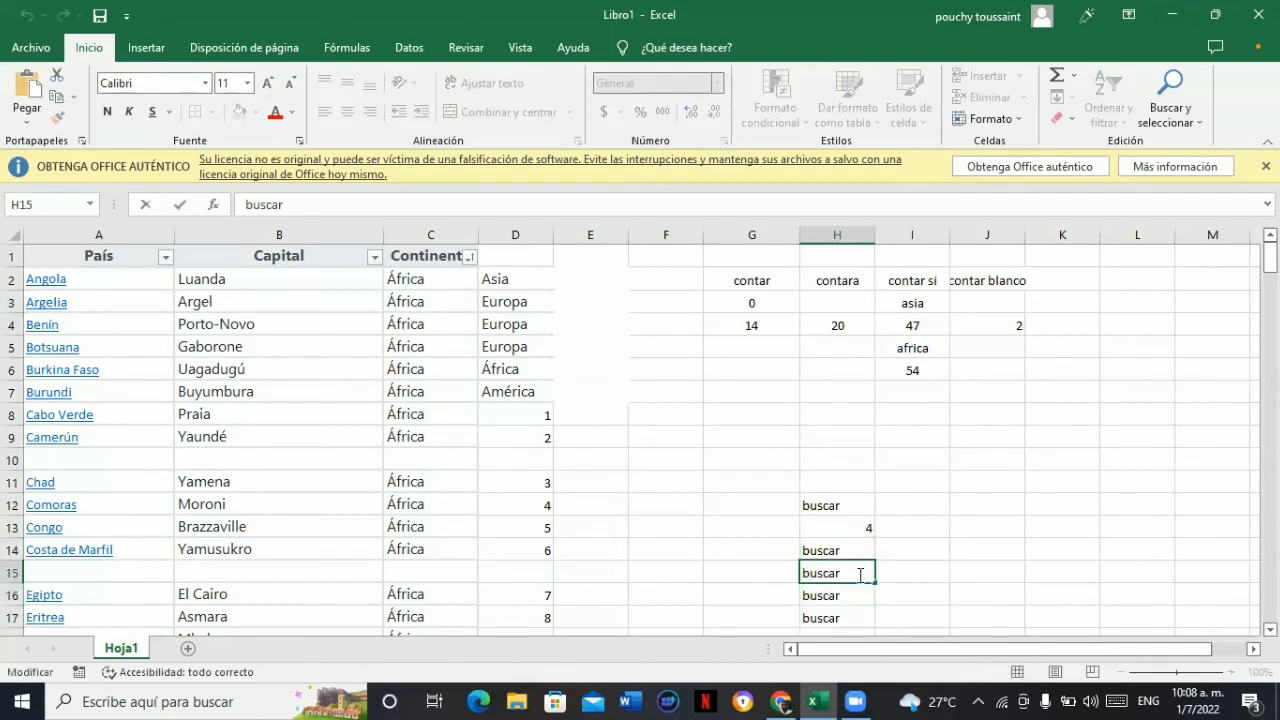
pyautogui.write('v')
pyautogui.press('Return')
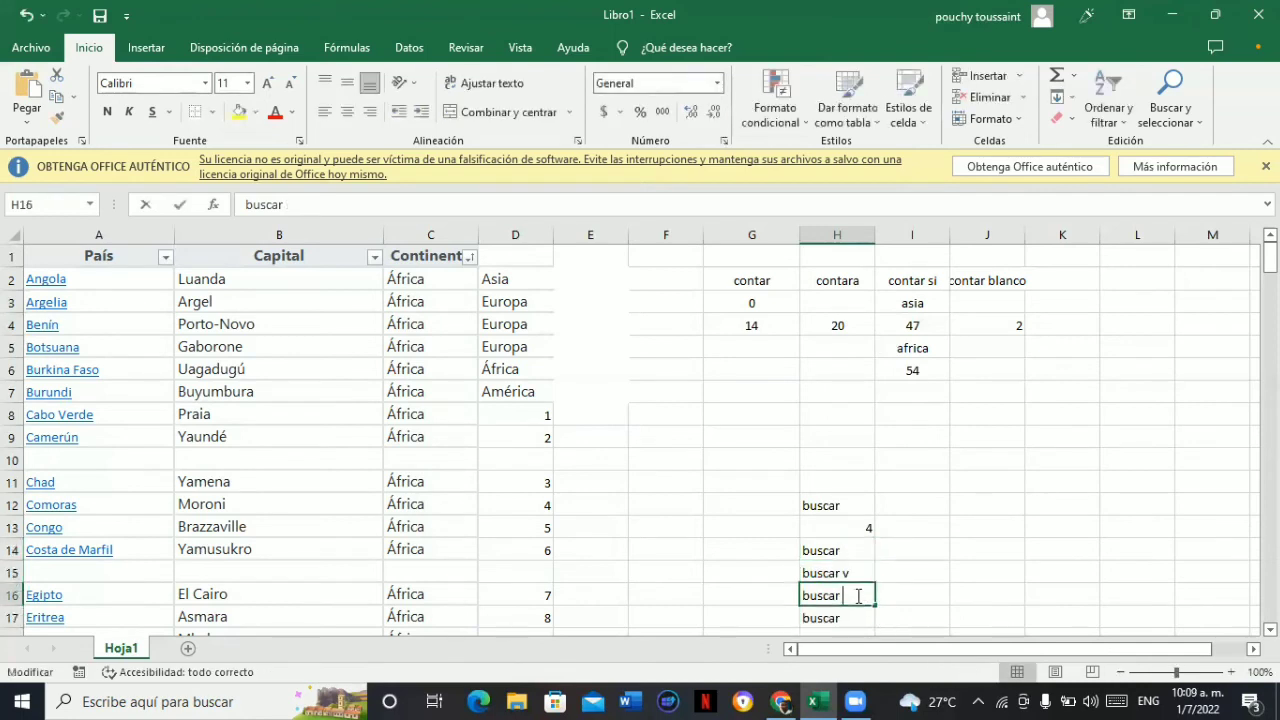
pyautogui.doubleClick(858, 596)
pyautogui.write('h')
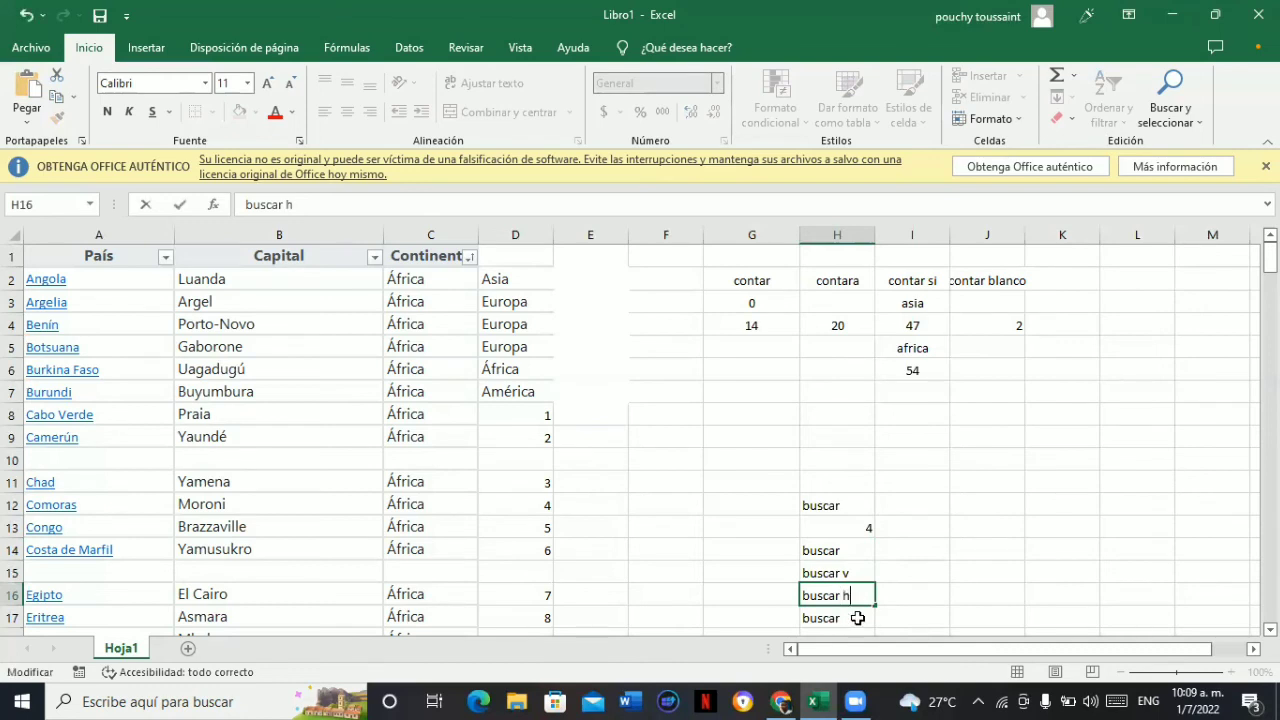
pyautogui.press('Return')
pyautogui.write('x')
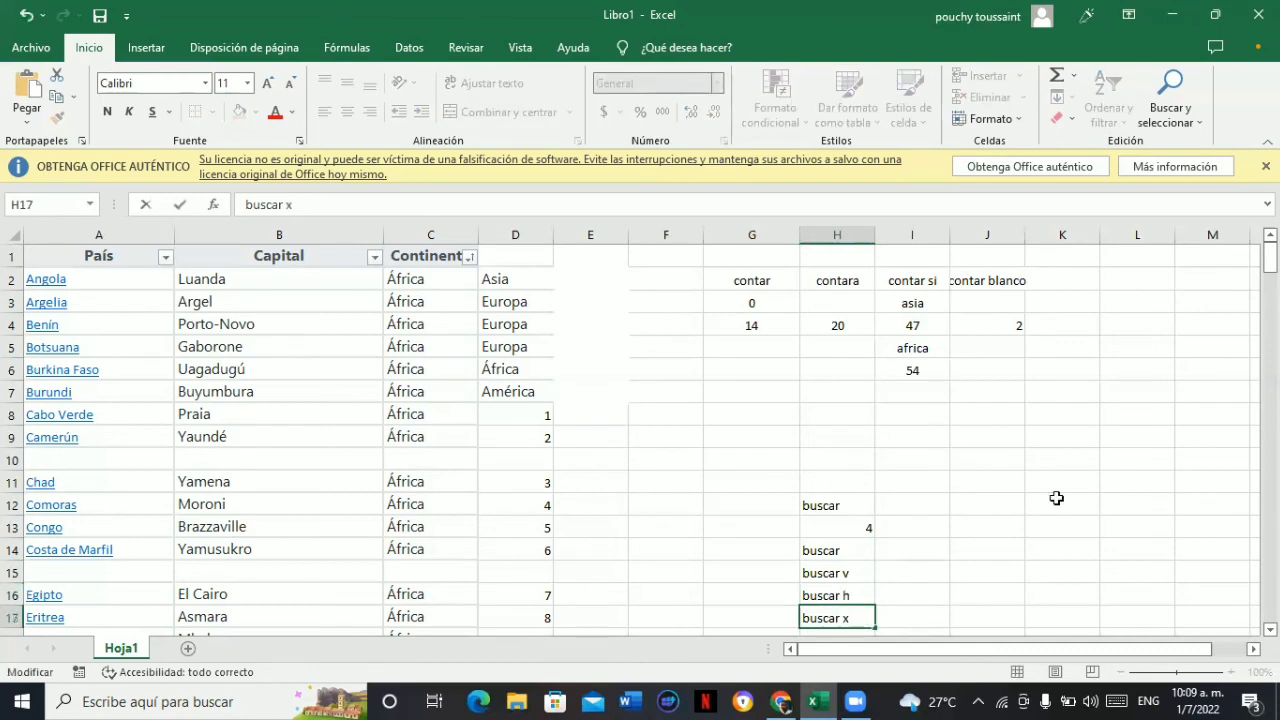
pyautogui.moveTo(1269, 258)
pyautogui.mouseDown()
pyautogui.moveTo(1269, 270)
pyautogui.moveTo(1269, 250)
pyautogui.mouseUp()
pyautogui.click(748, 92)
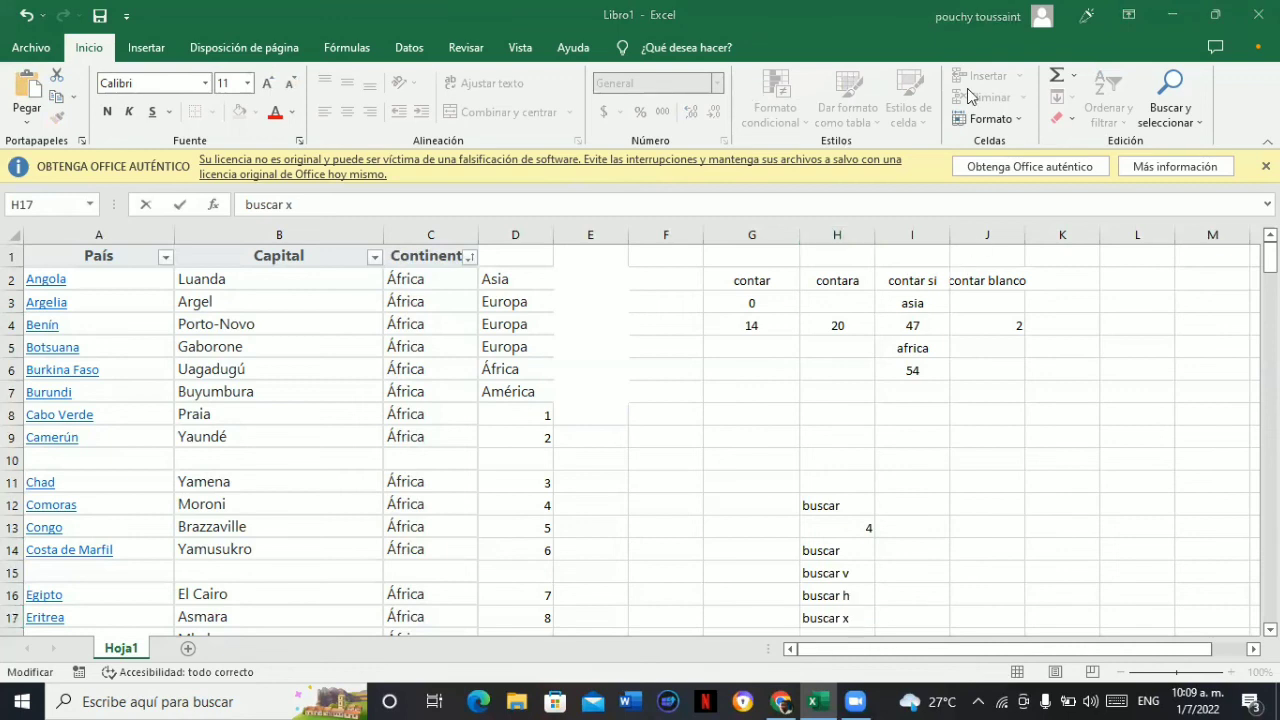